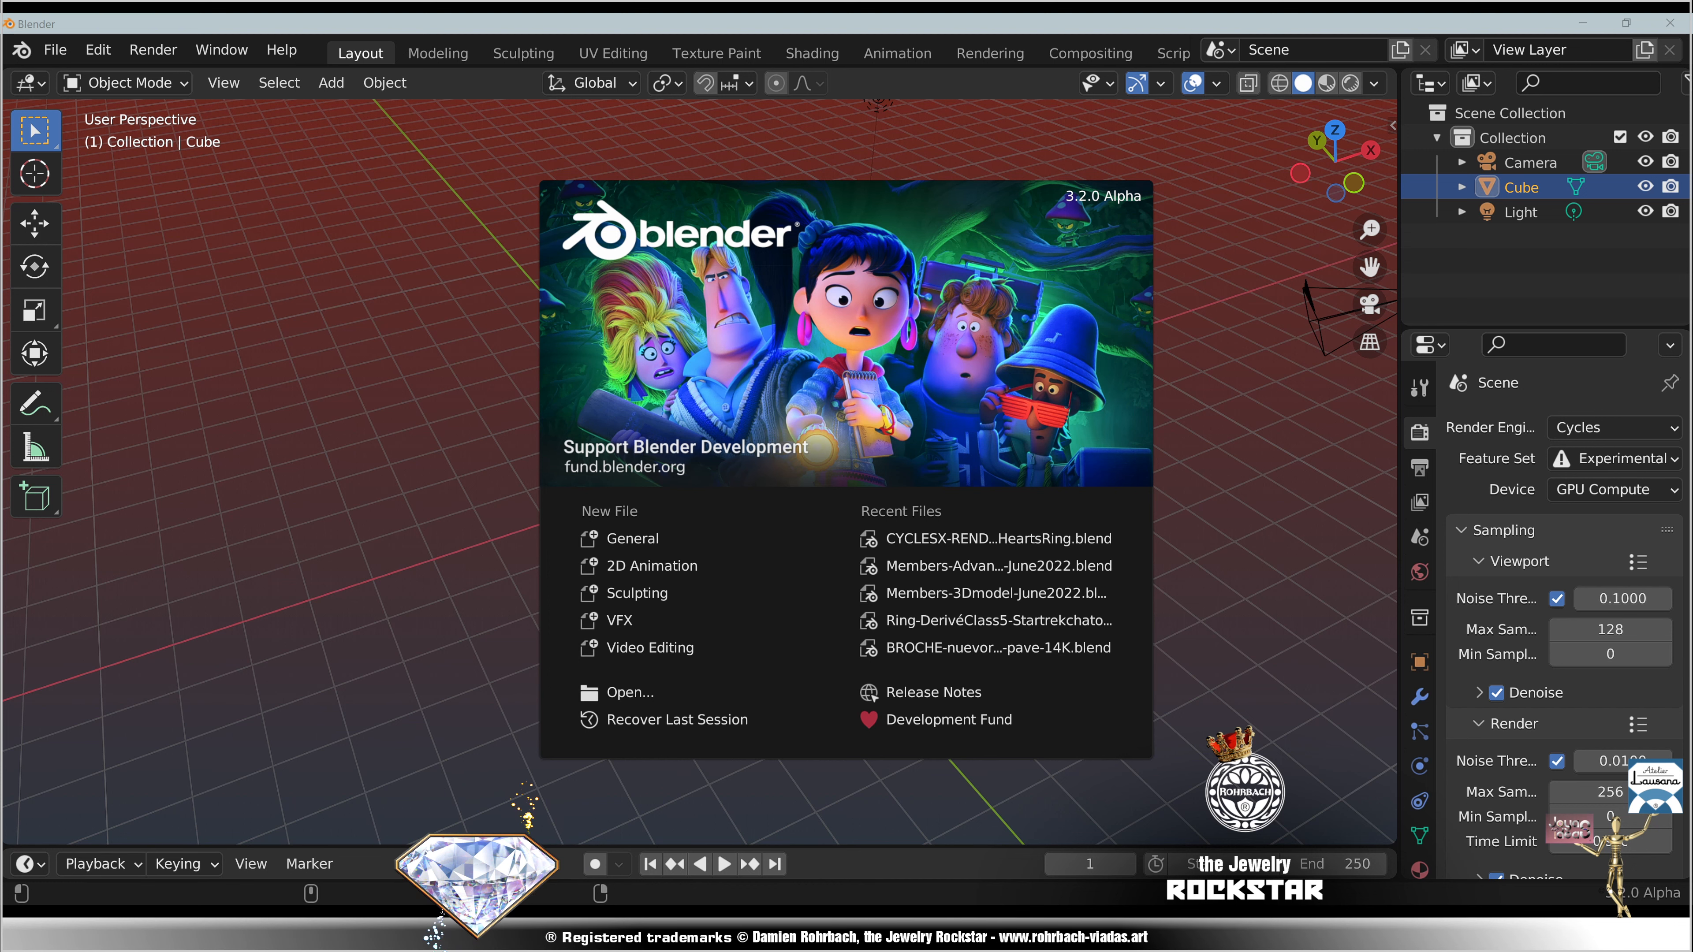
Step: Delete the default cube and the light from the scene
click(1266, 507)
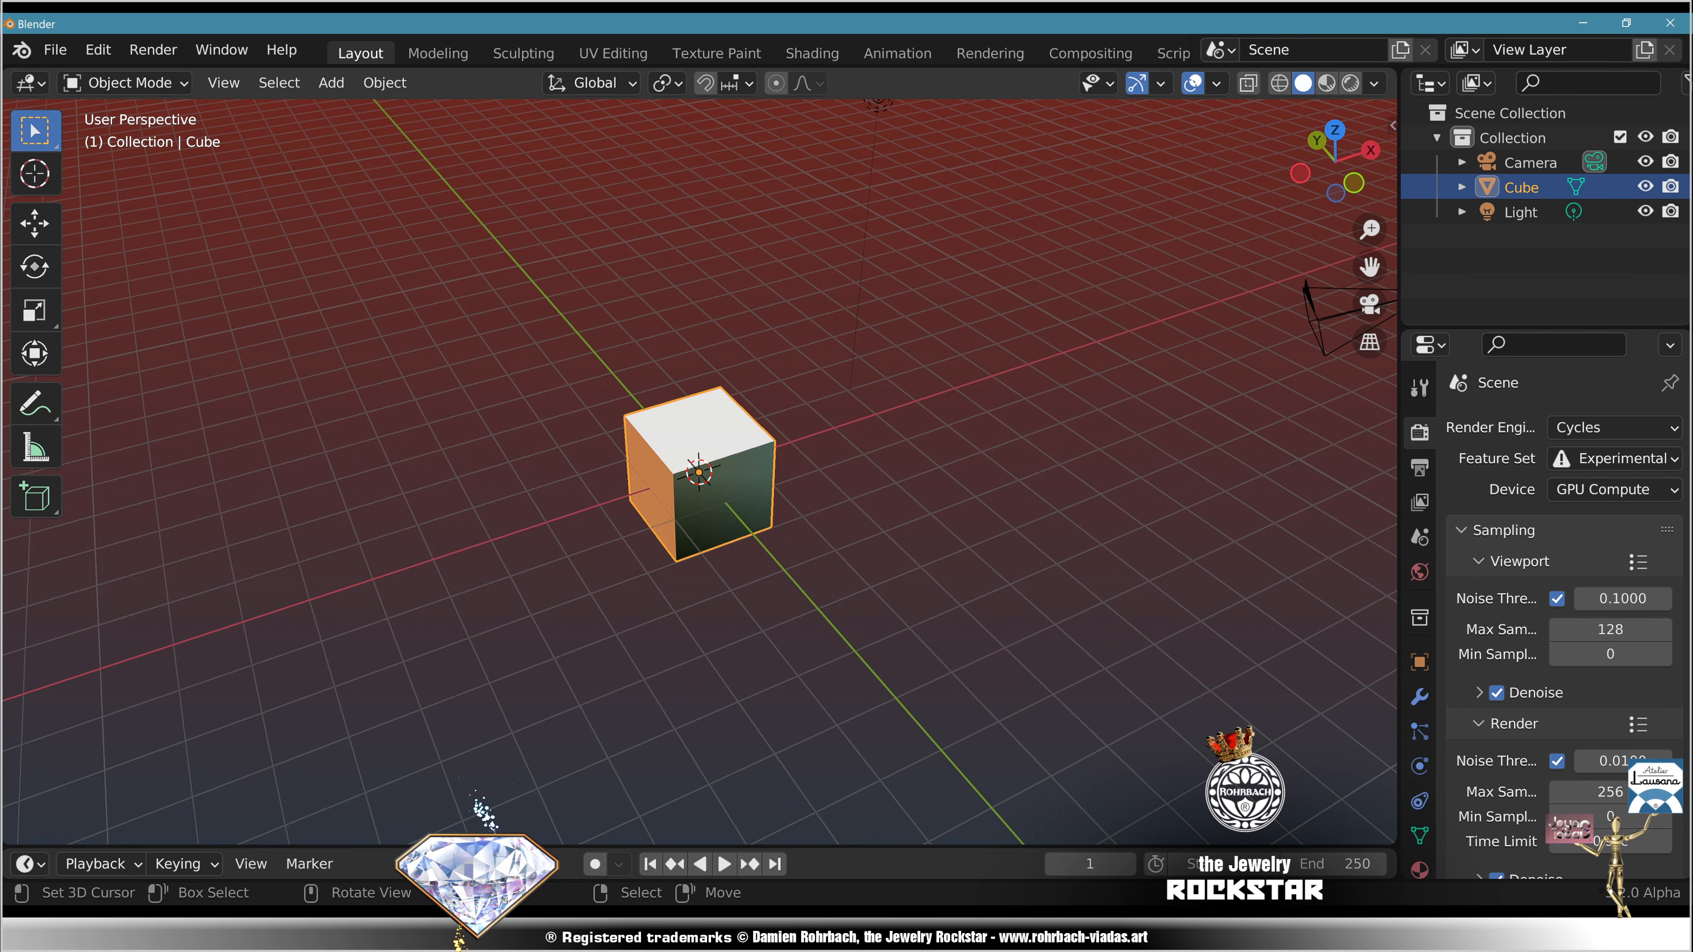
key(Delete)
right_click(821, 218)
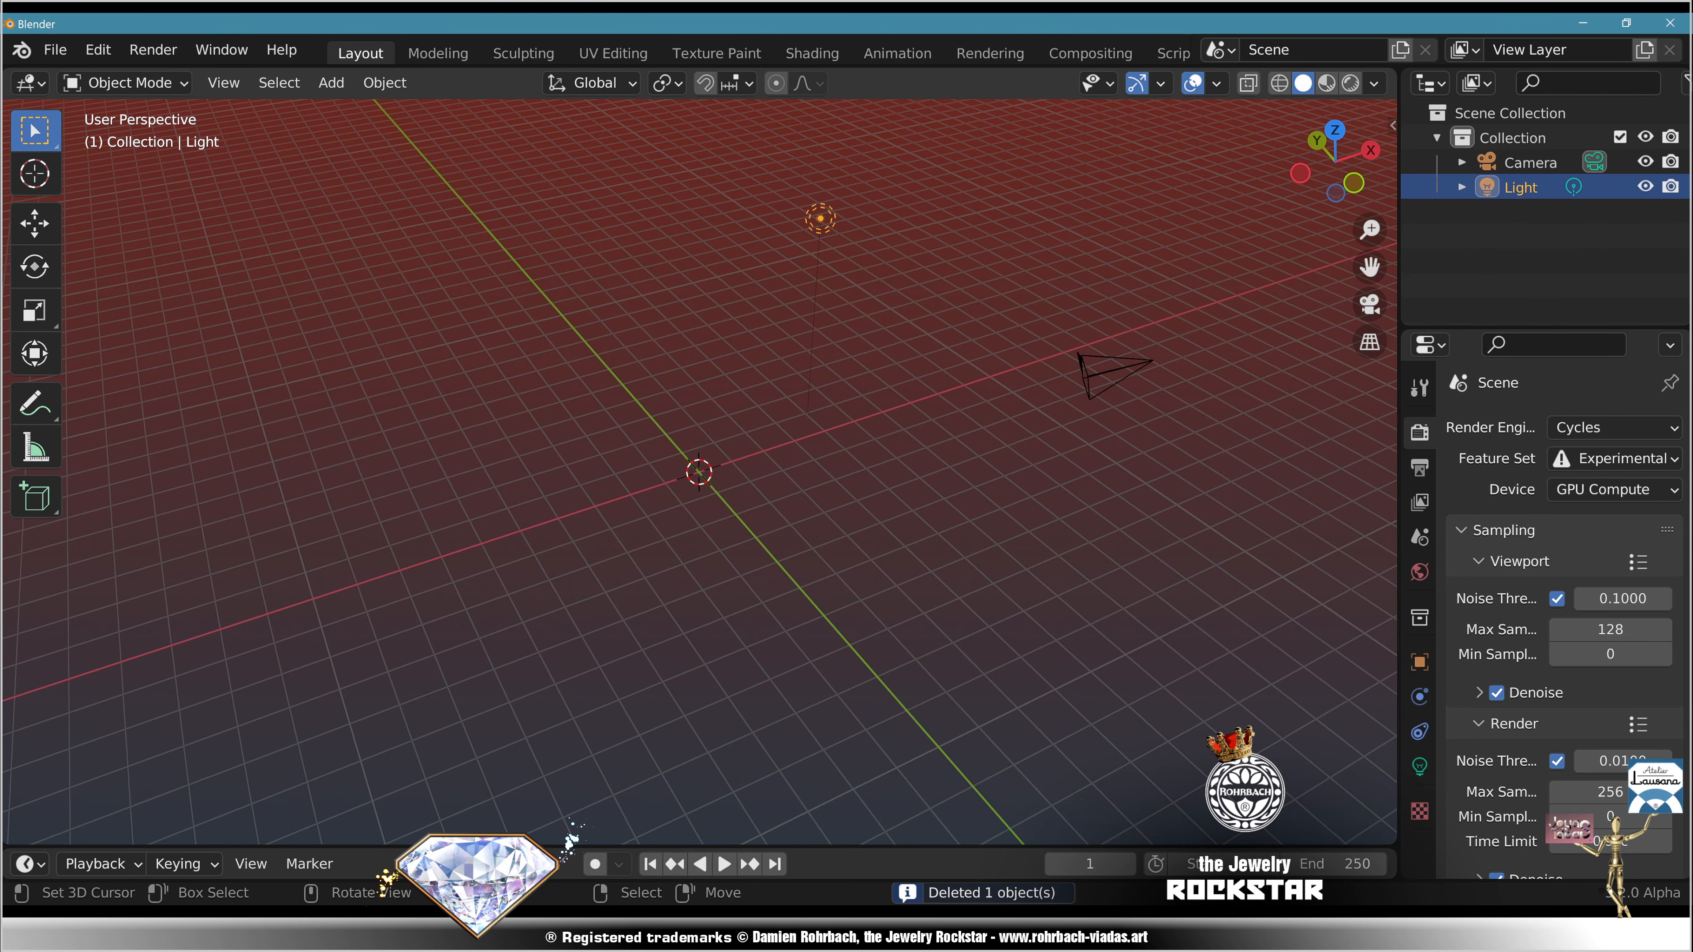
key(Delete)
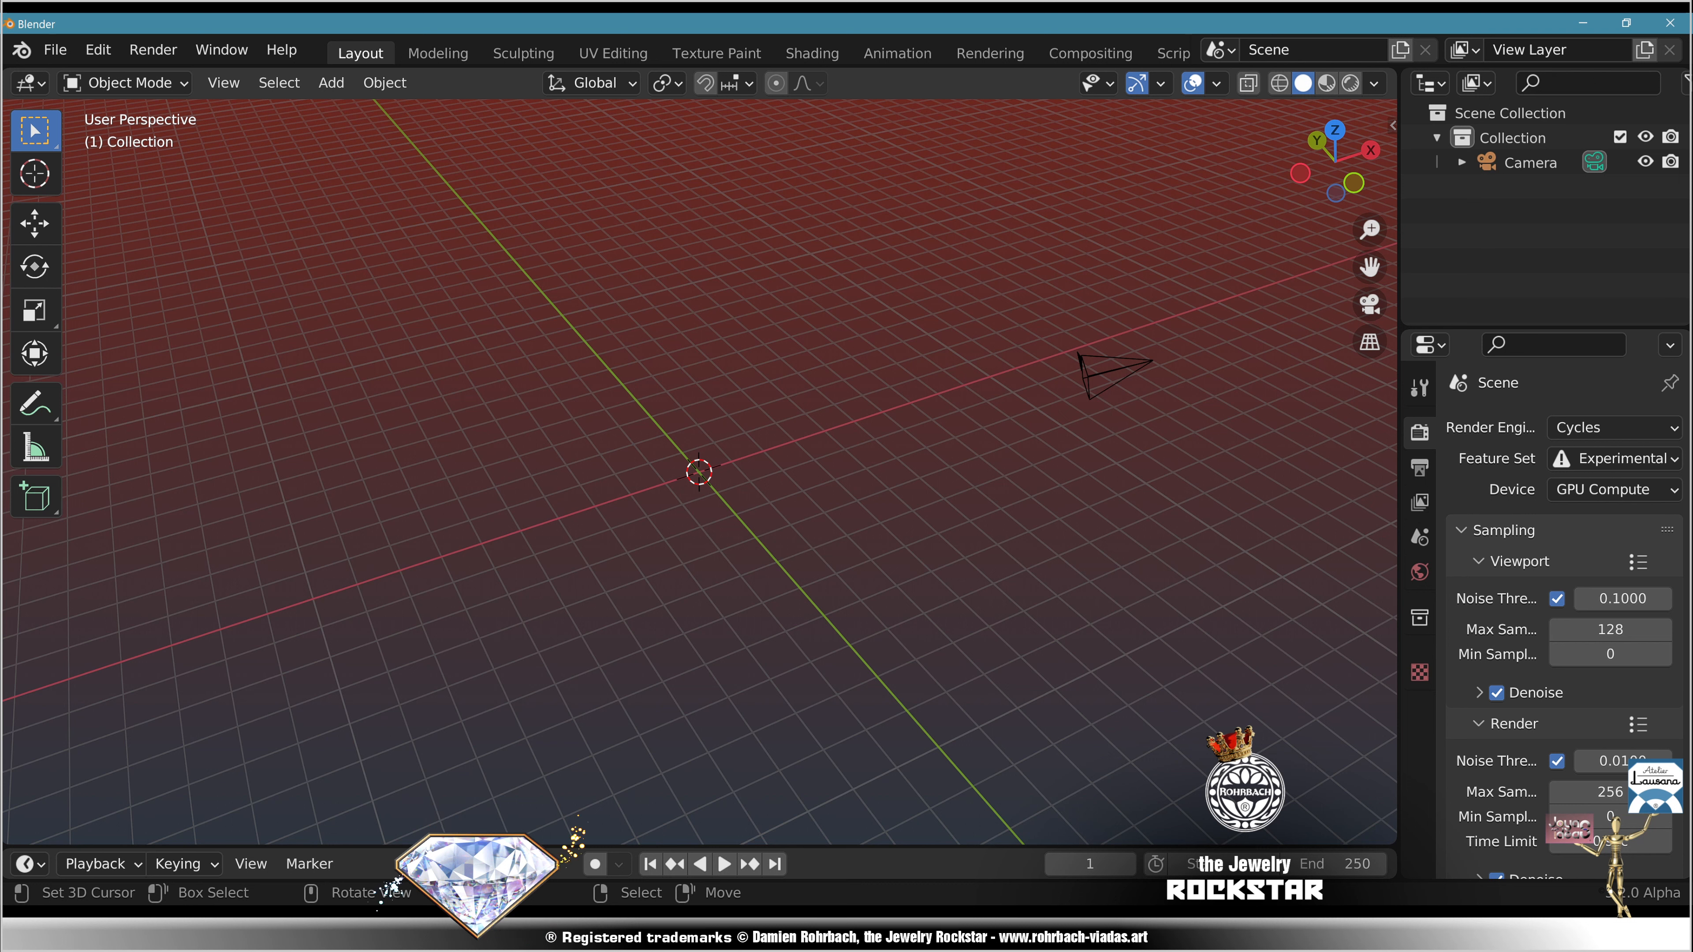
Step: Add a mesh cylinder at the centre of the empty scene
click(331, 61)
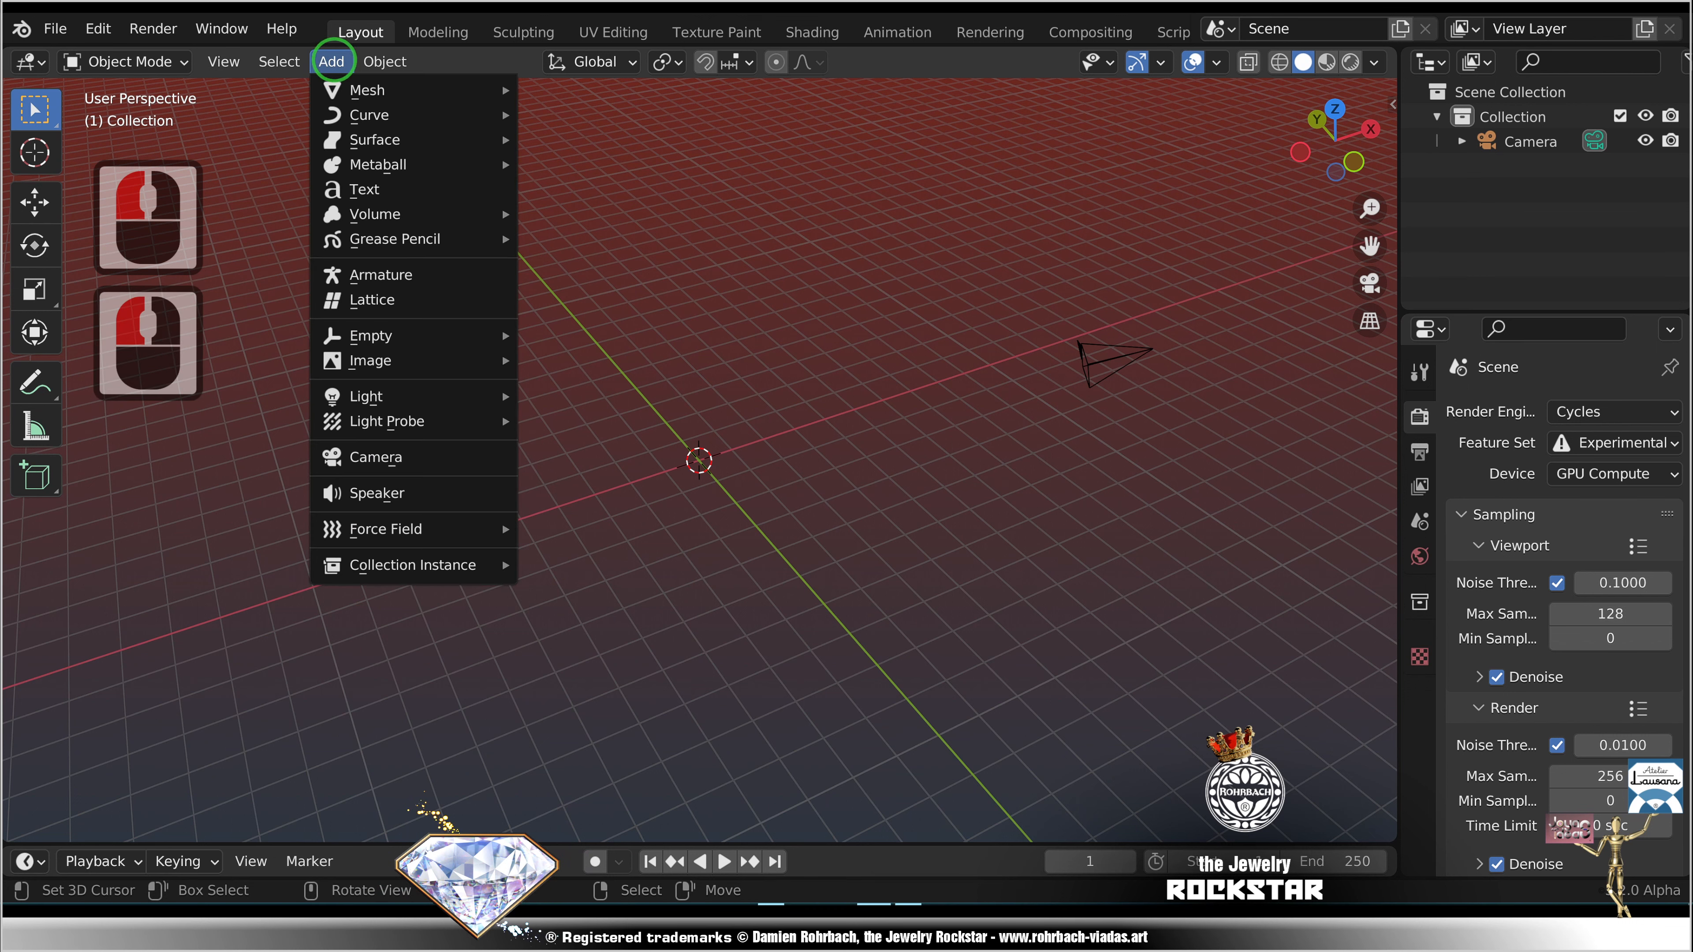
mouse_move(360, 89)
click(604, 213)
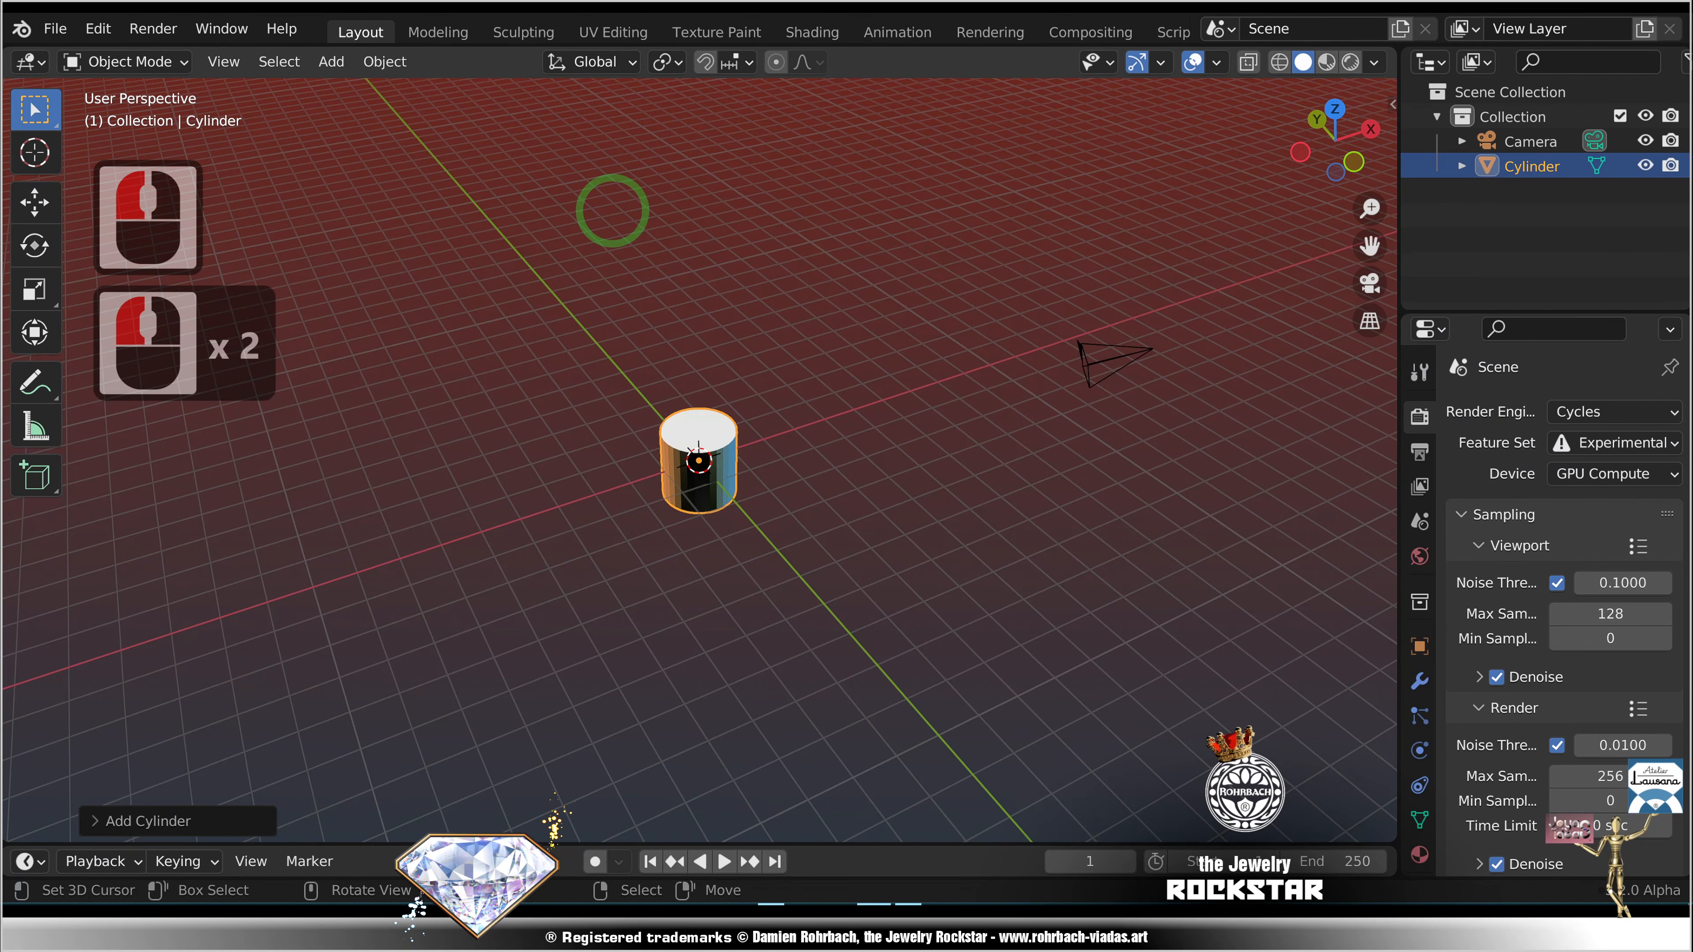
Step: Set the cylinder's dimensions to 40 m in X and Y and 5 m in Z
key(n)
drag(1240, 490, 1240, 515)
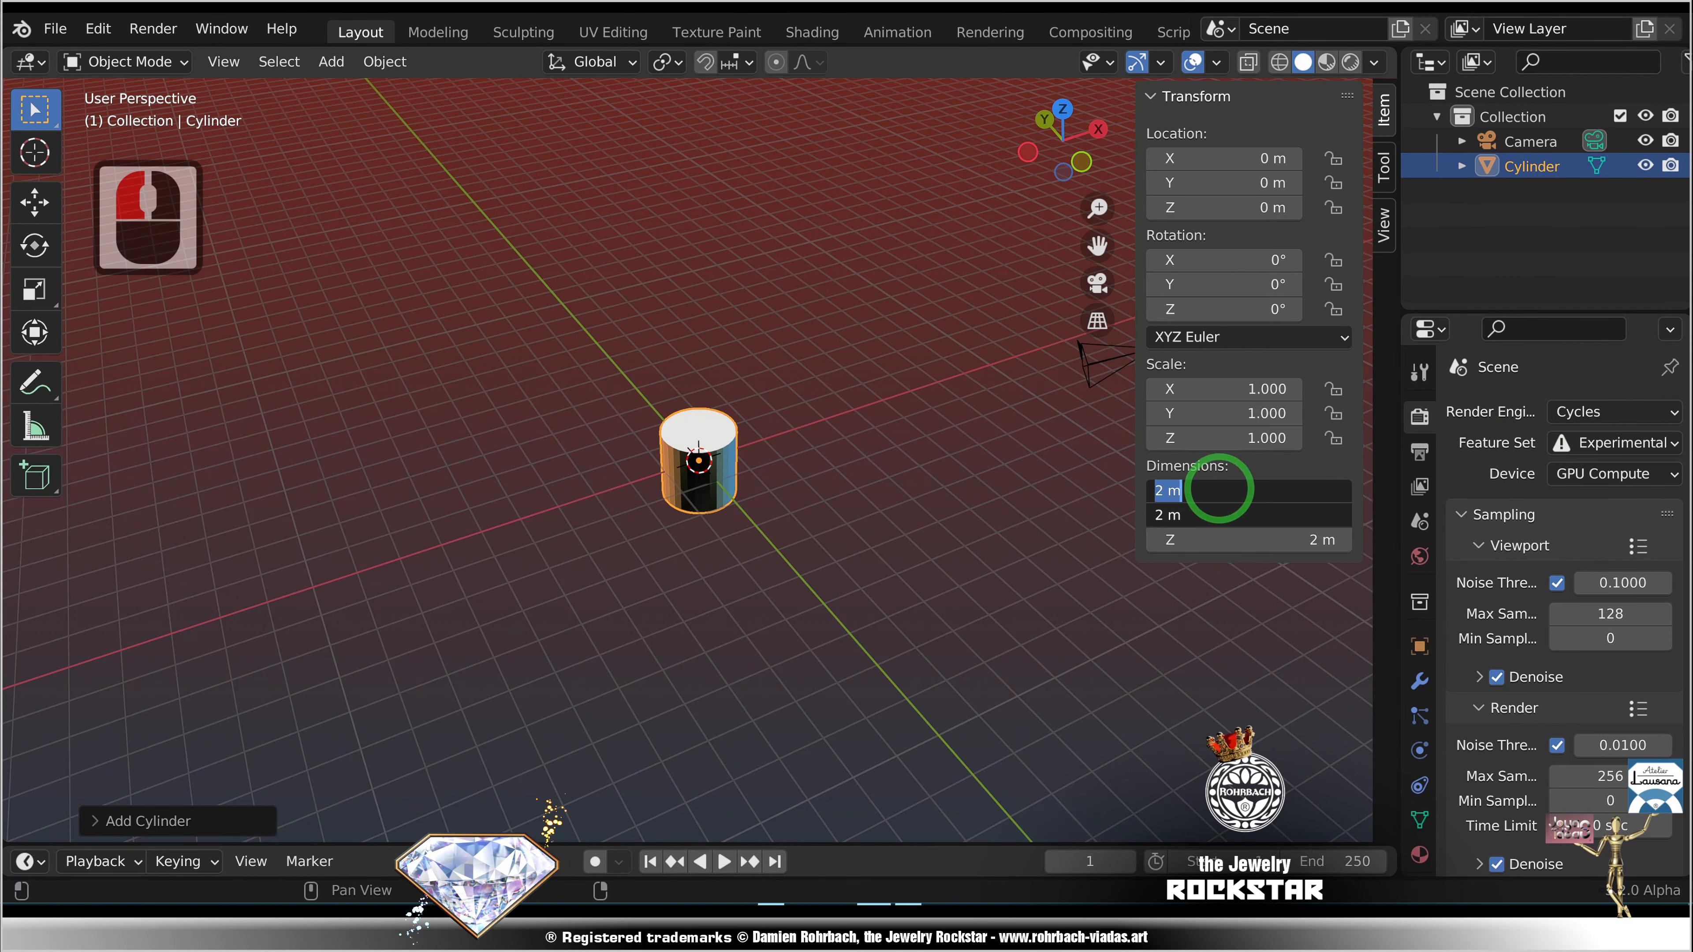
text(40)
key(Return)
scroll(1069, 606, down, 6)
middle_drag(1080, 593, 1069, 606)
click(1247, 540)
text(5)
key(Return)
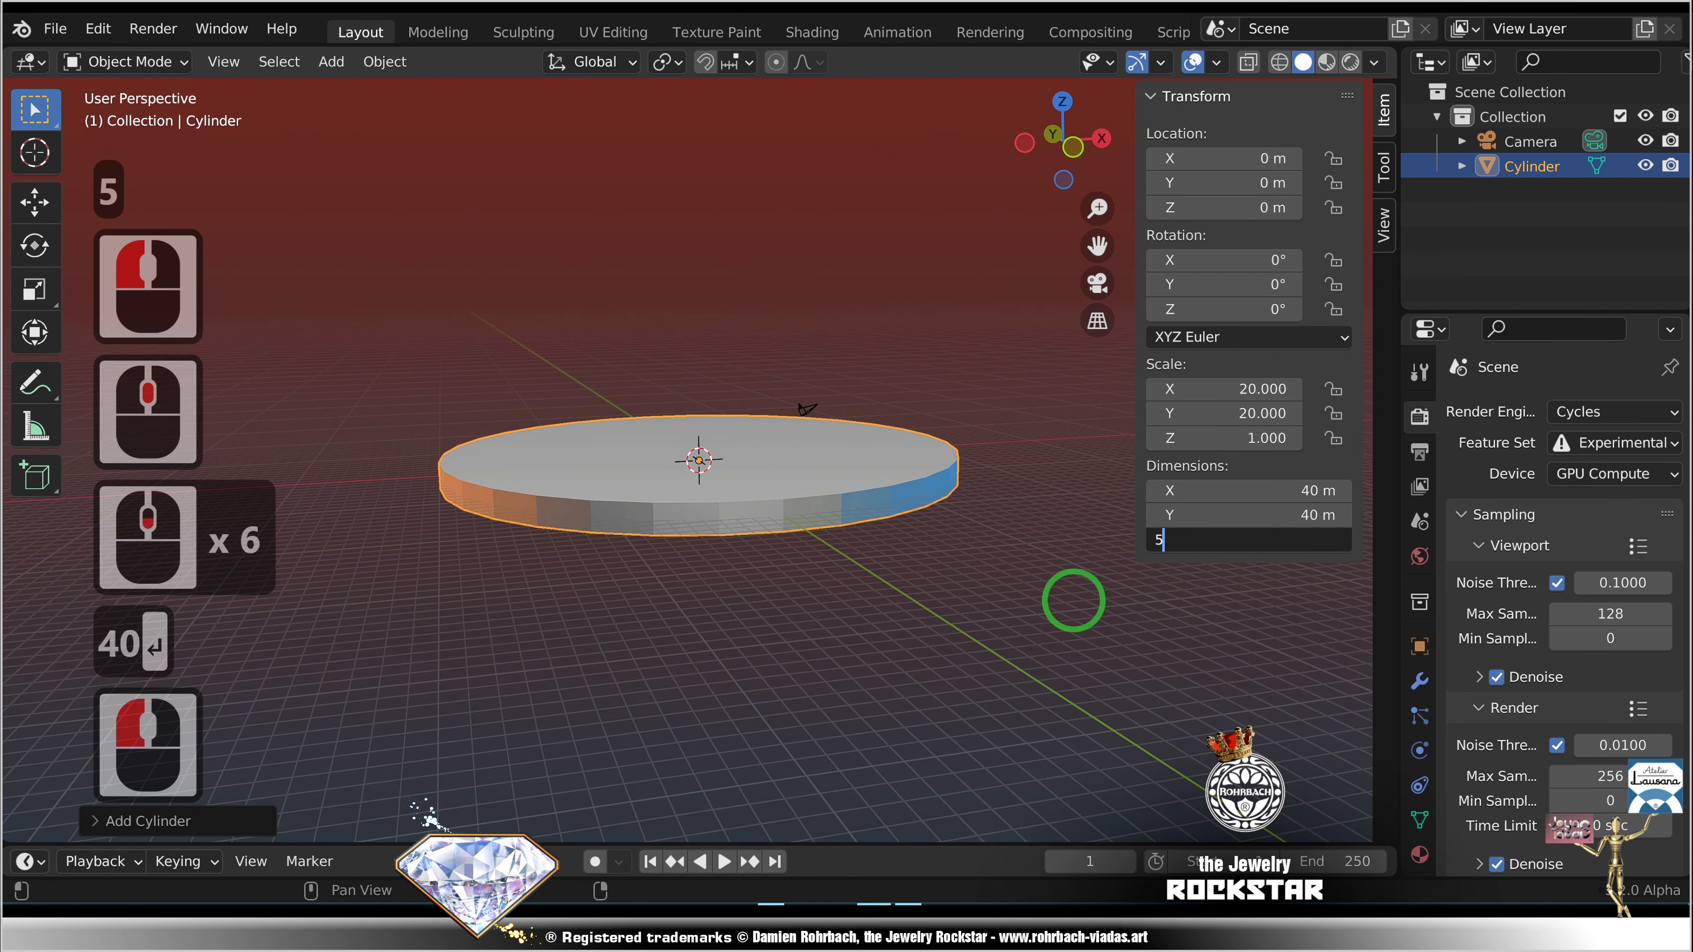
Step: Add a Bevel modifier to the cylinder and check the bevelled rim
click(1420, 680)
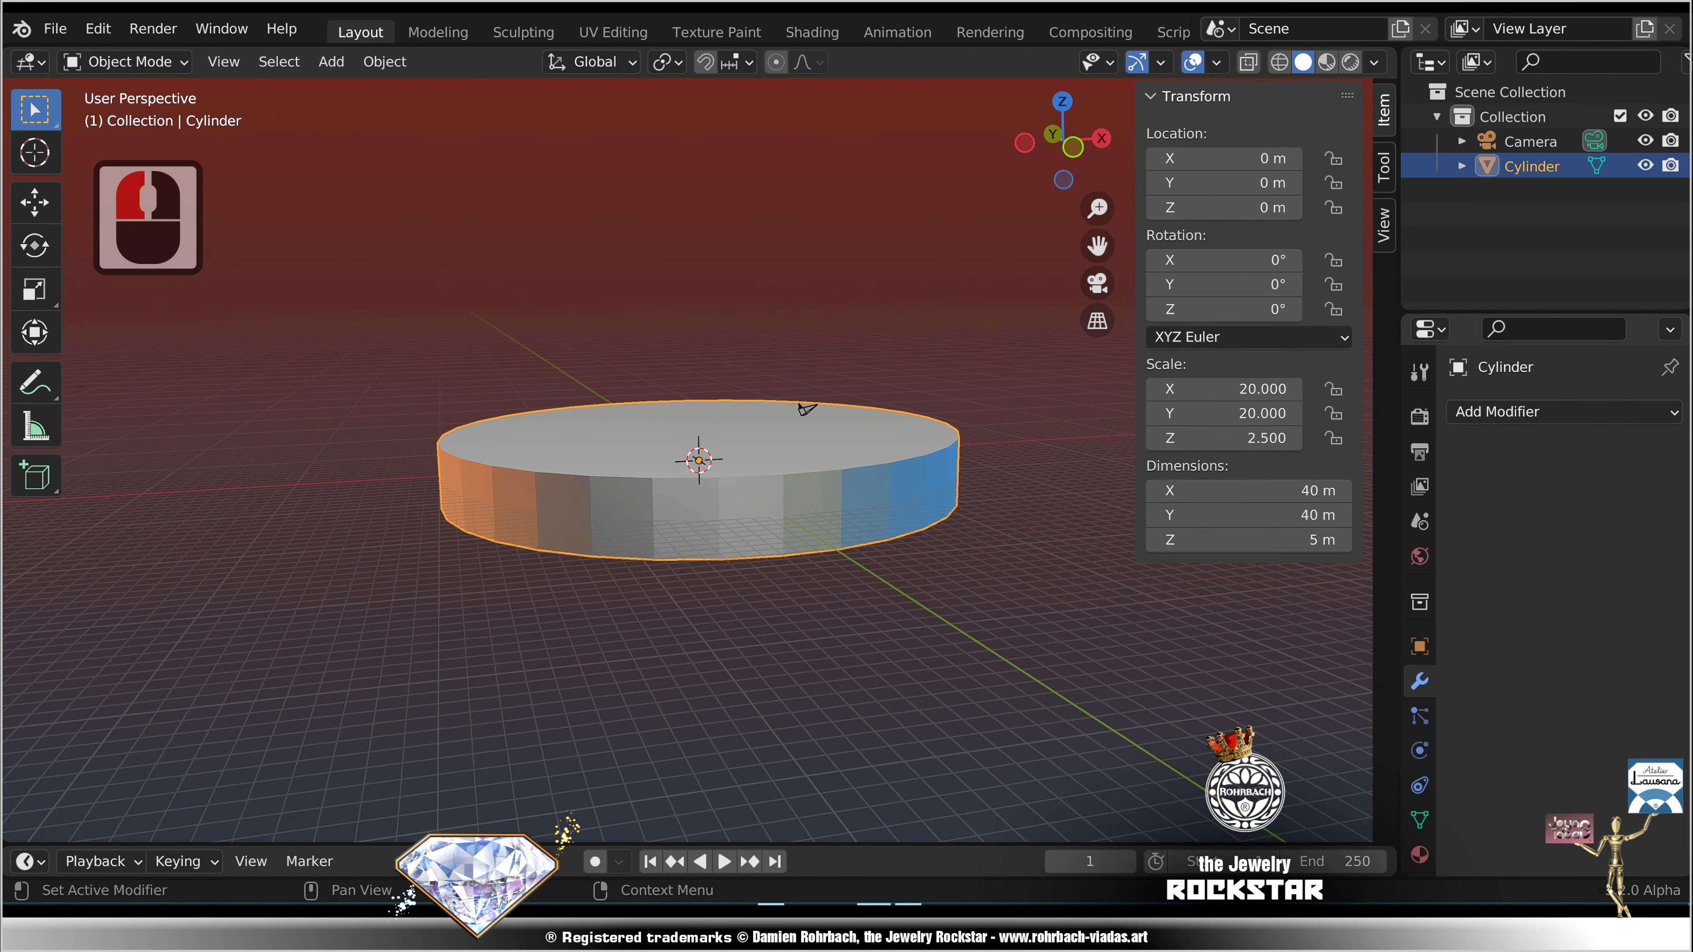
click(1563, 411)
click(1153, 509)
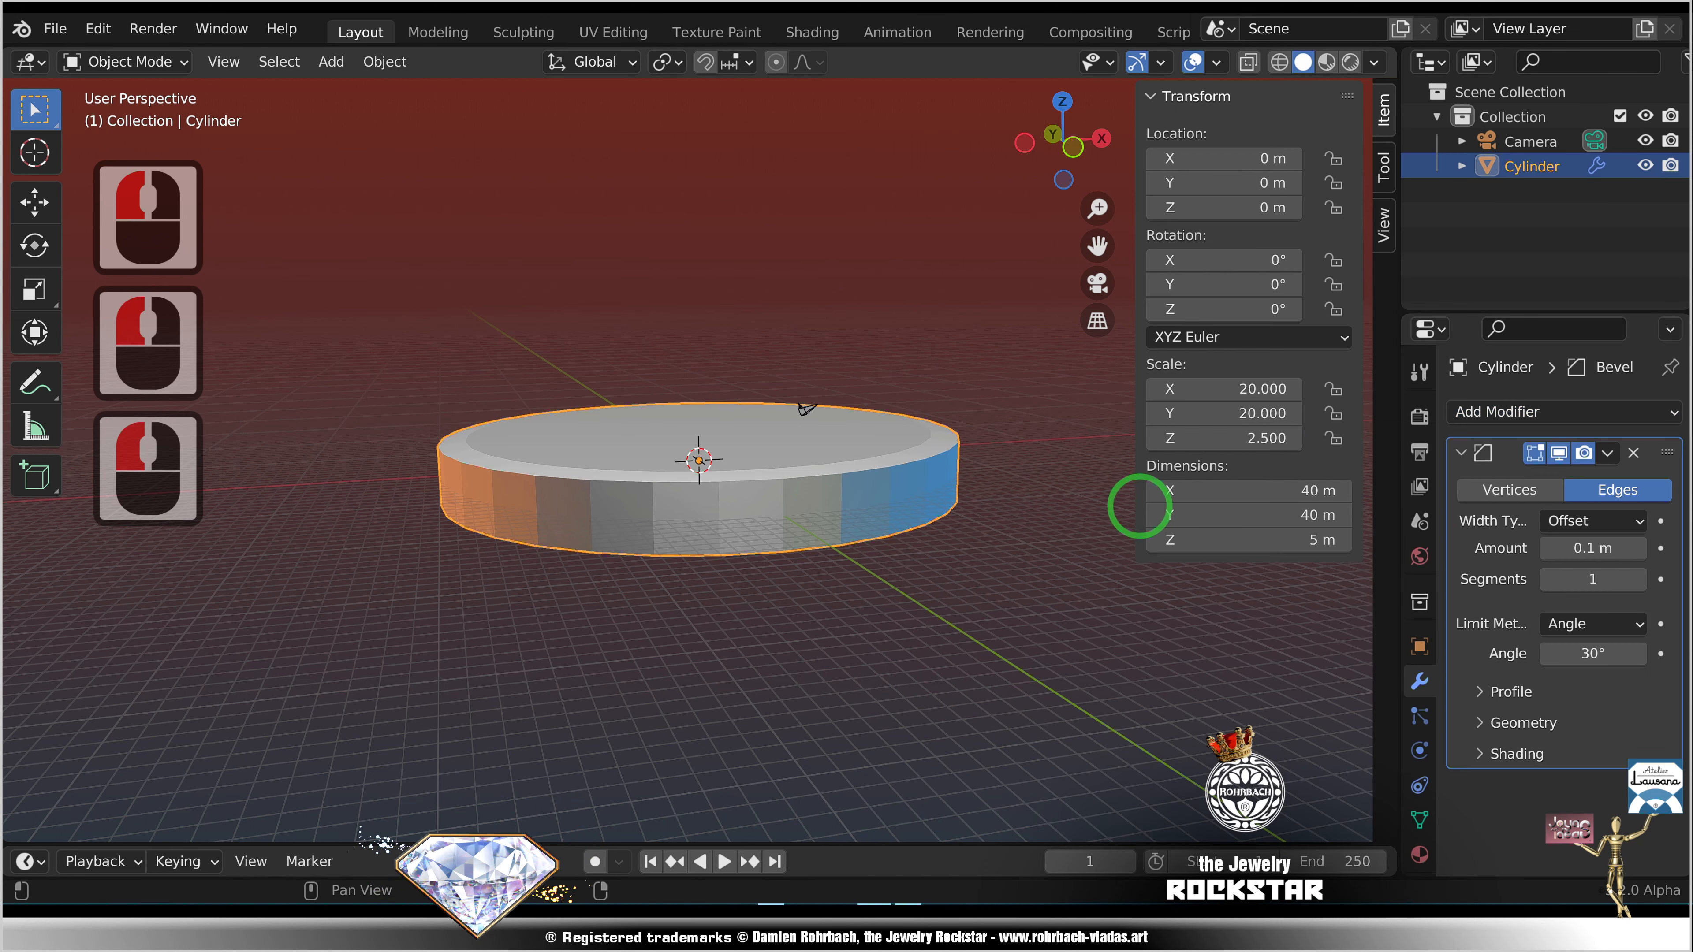
middle_drag(1134, 503, 1134, 434)
middle_drag(892, 374, 892, 408)
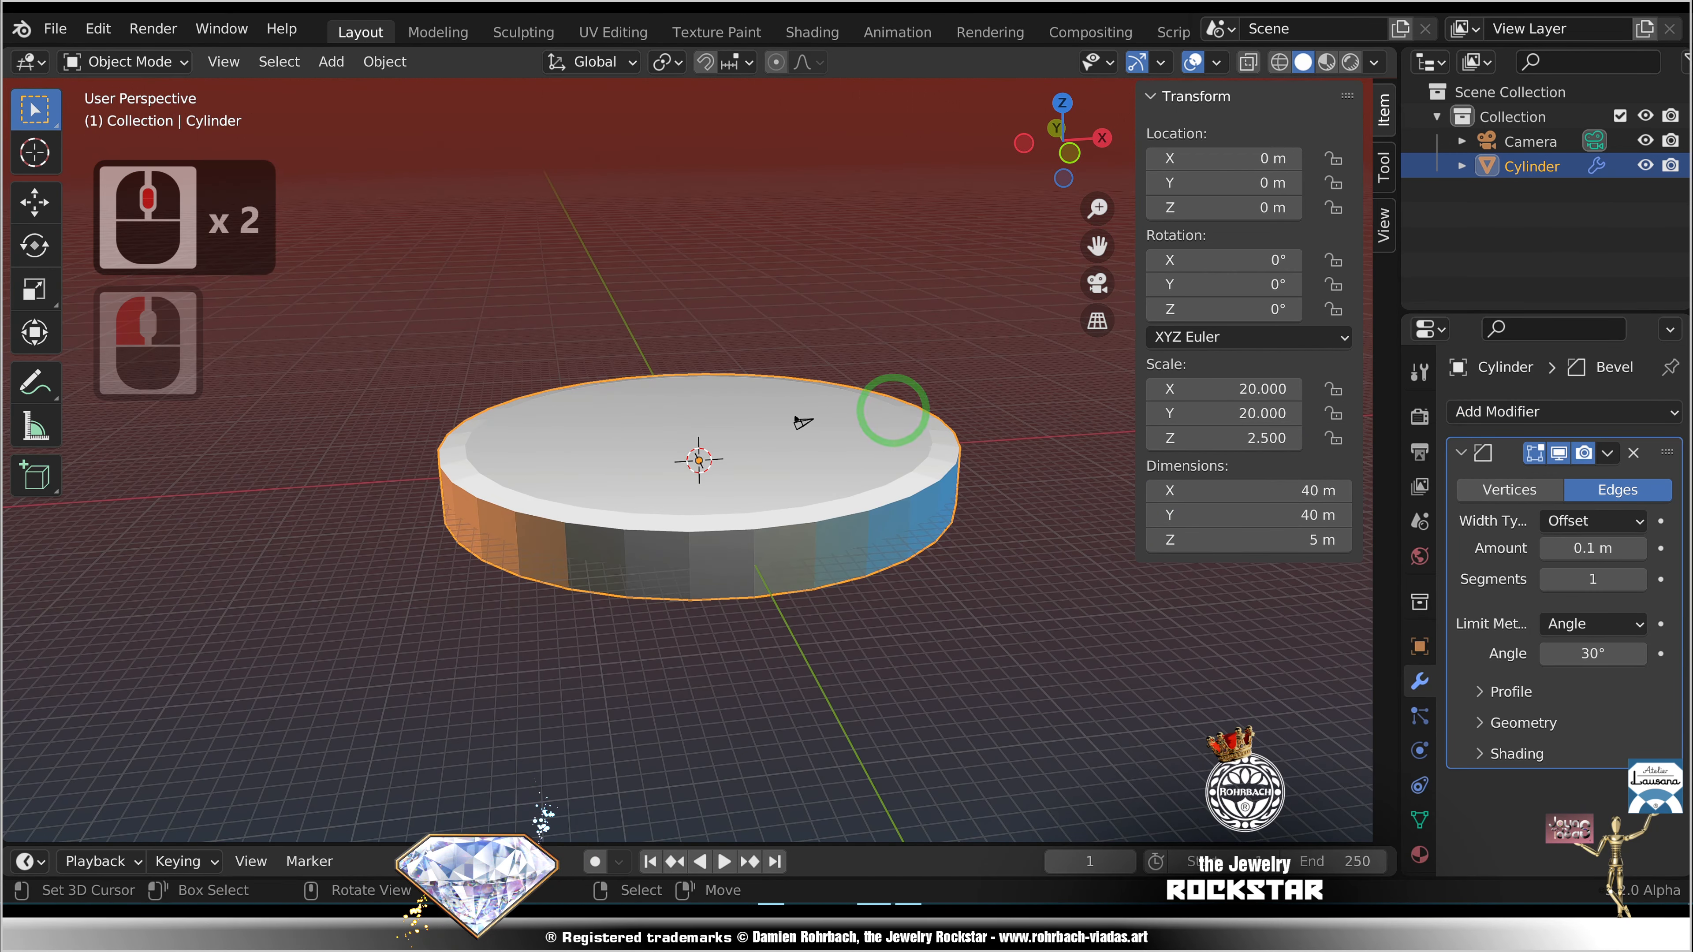
Step: Apply the cylinder's scale and set the bevel amount to 0.85 m
key(ctrl+a)
click(854, 447)
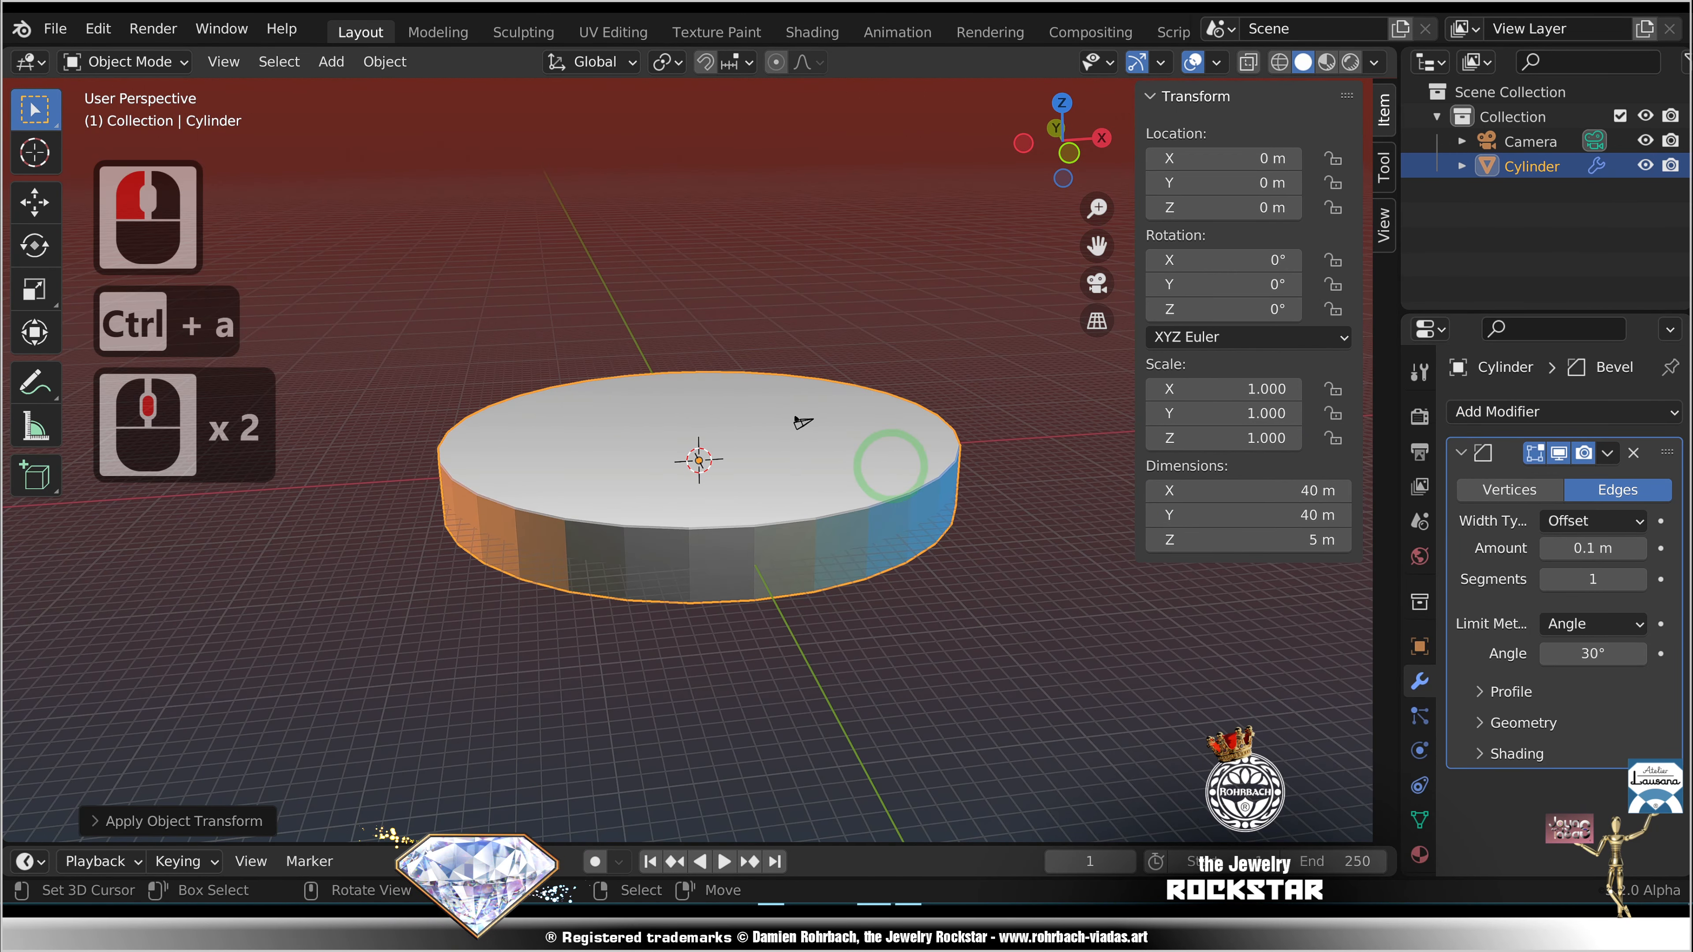
drag(1593, 548, 1612, 548)
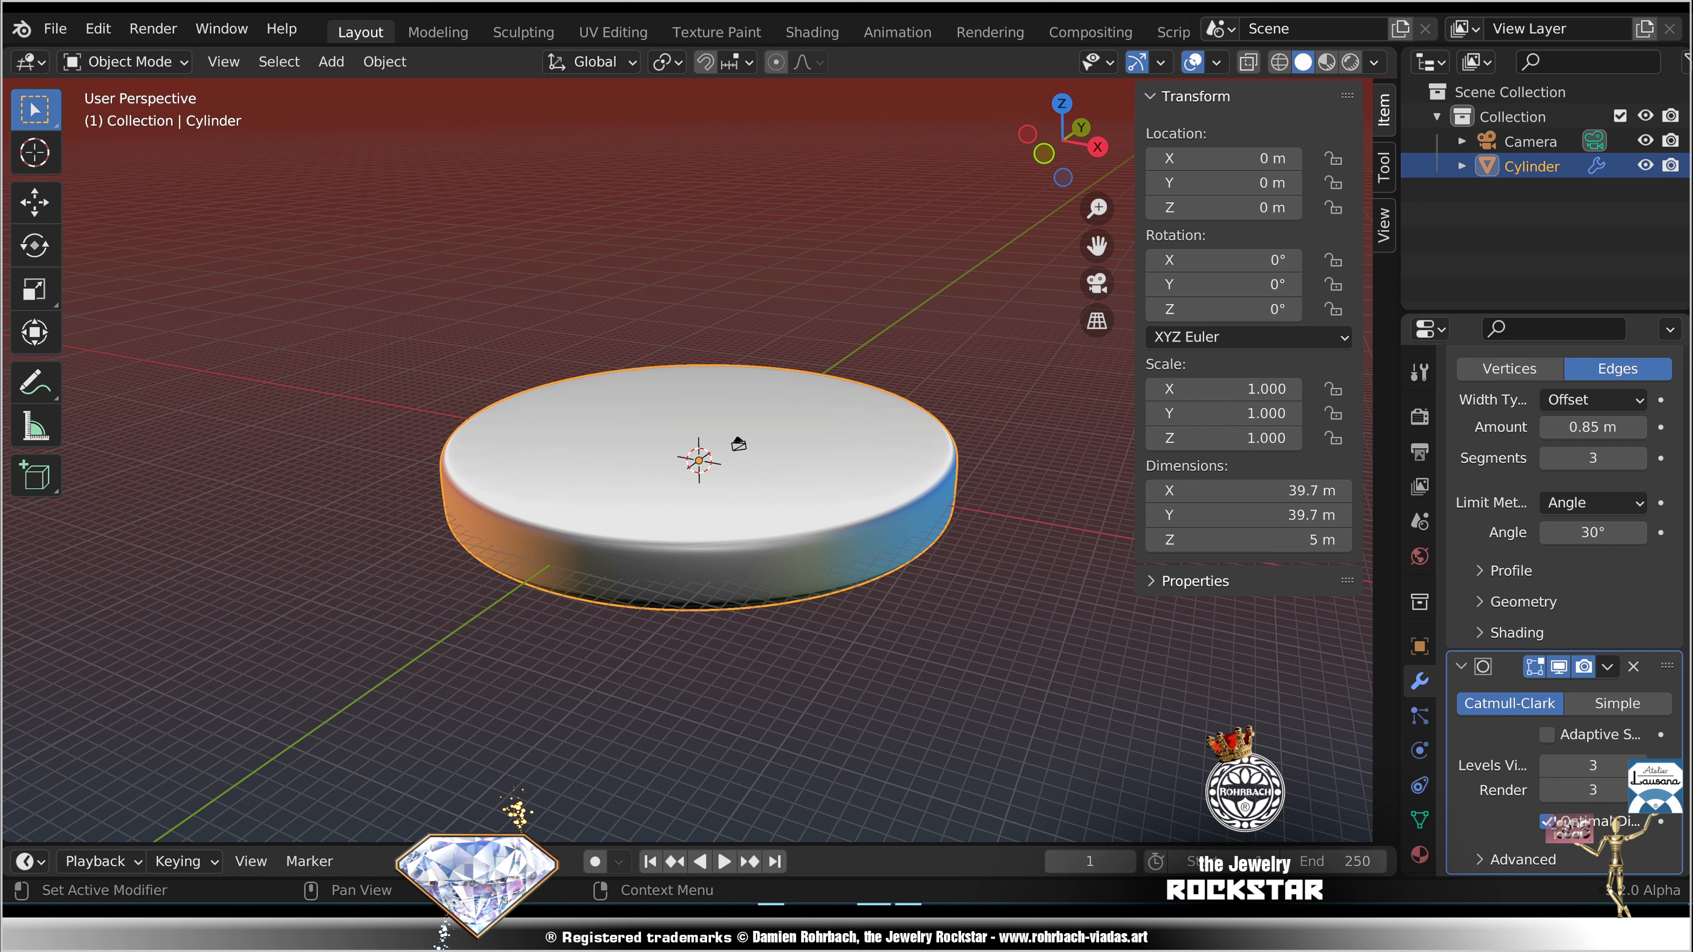
Step: Save the Blender file in the DIBUJO-17-junio-Ring-NouveauCoeur folder
key(ctrl+s)
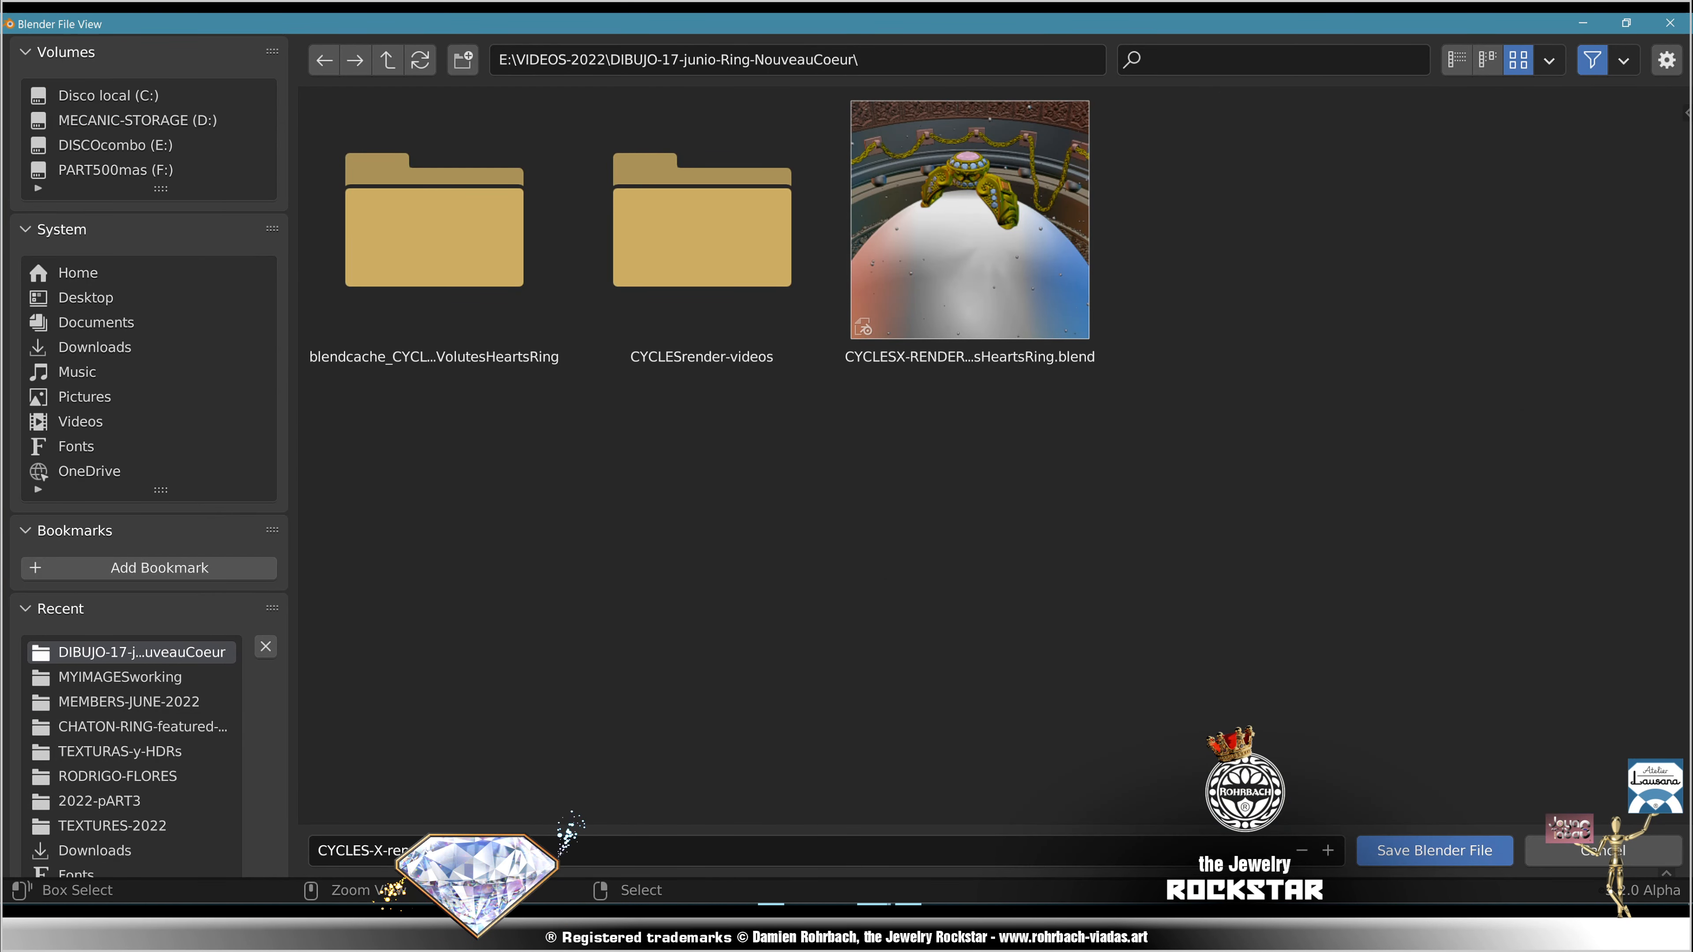
key(Return)
key(Return)
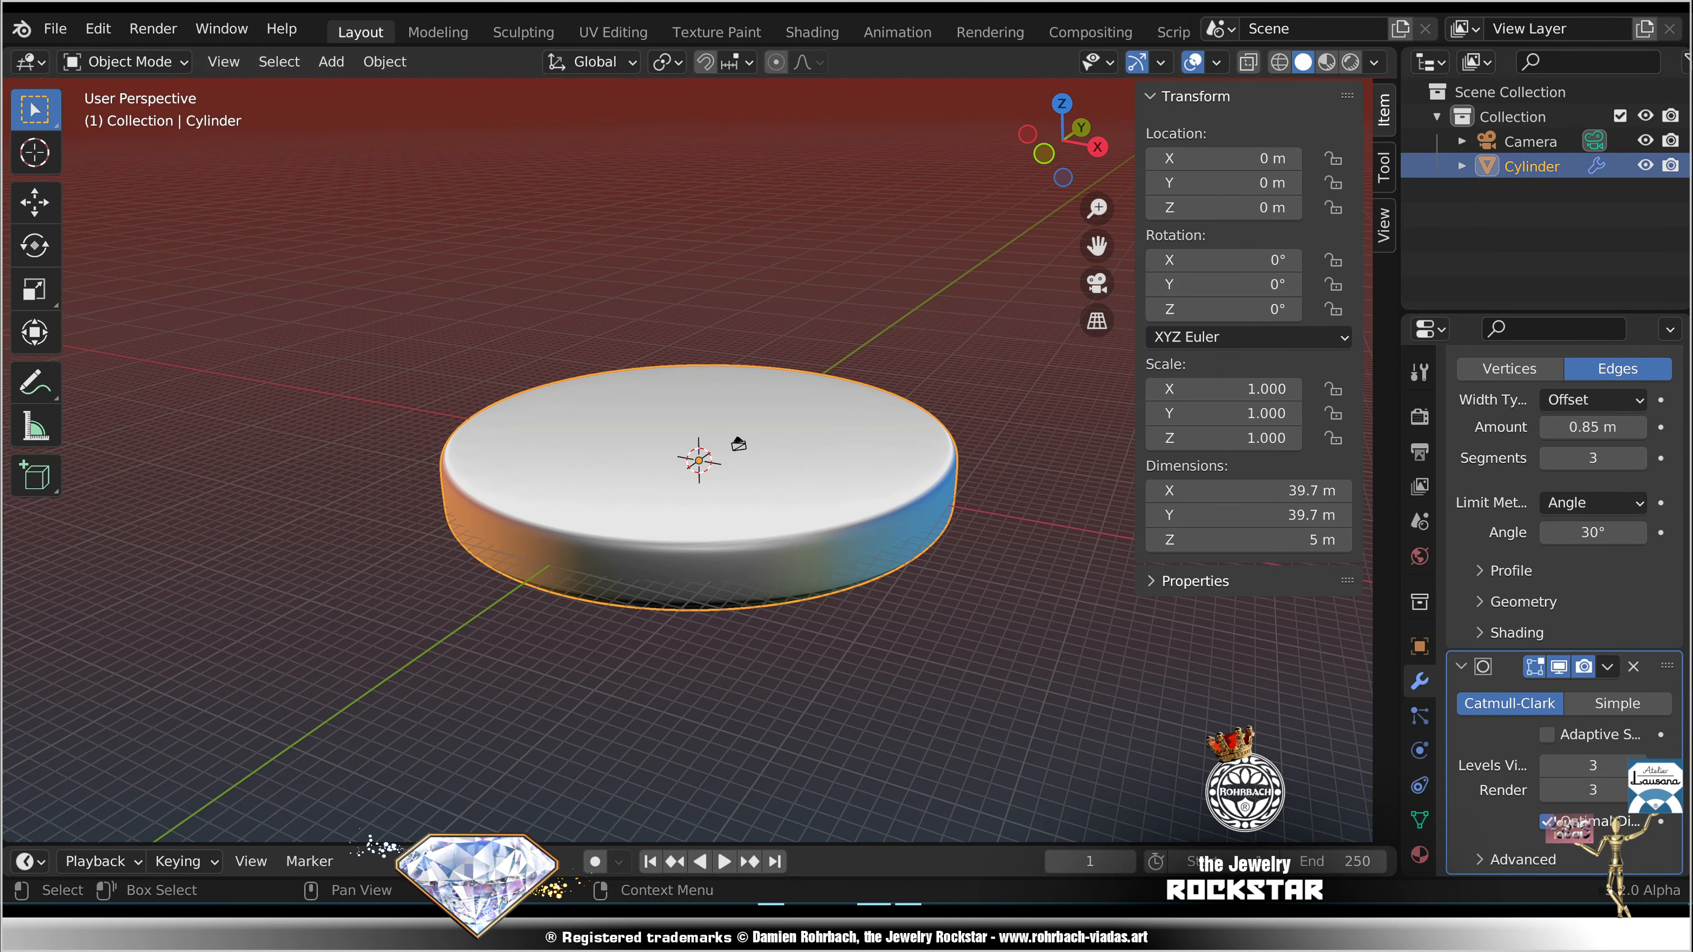
Step: Rename the cylinder object as BASE-1
key(F2)
text(BASE)
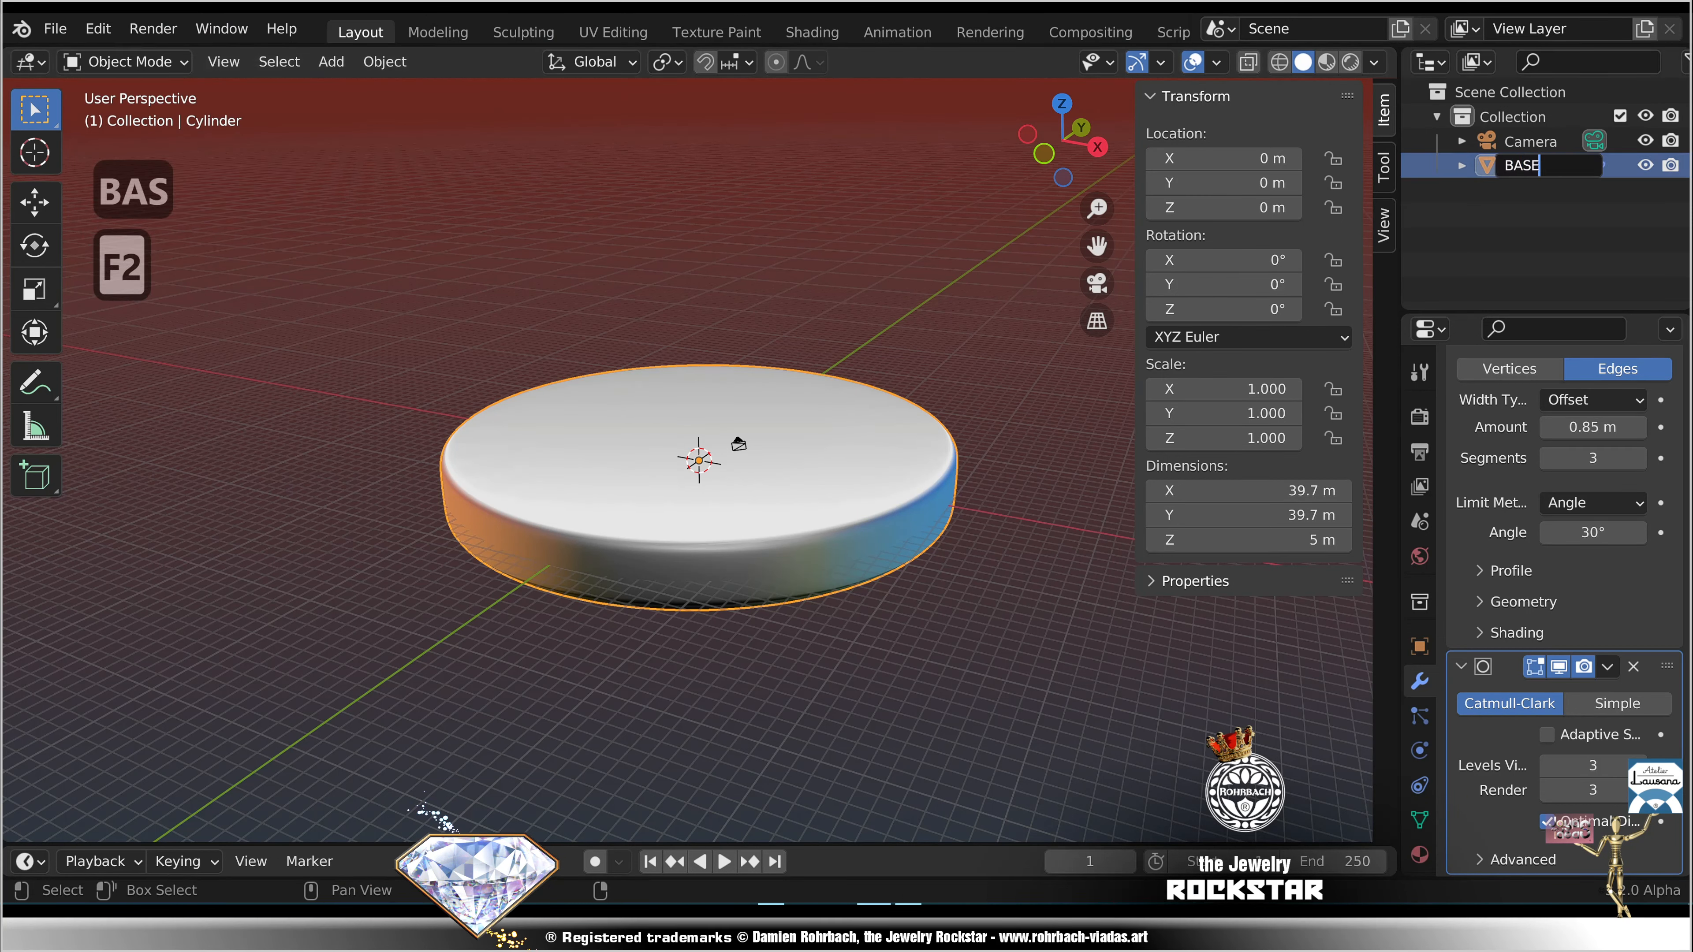
text(-1)
key(Return)
Step: Create a new collection named STAND and move the BASE-1 object into it
right_click(1528, 238)
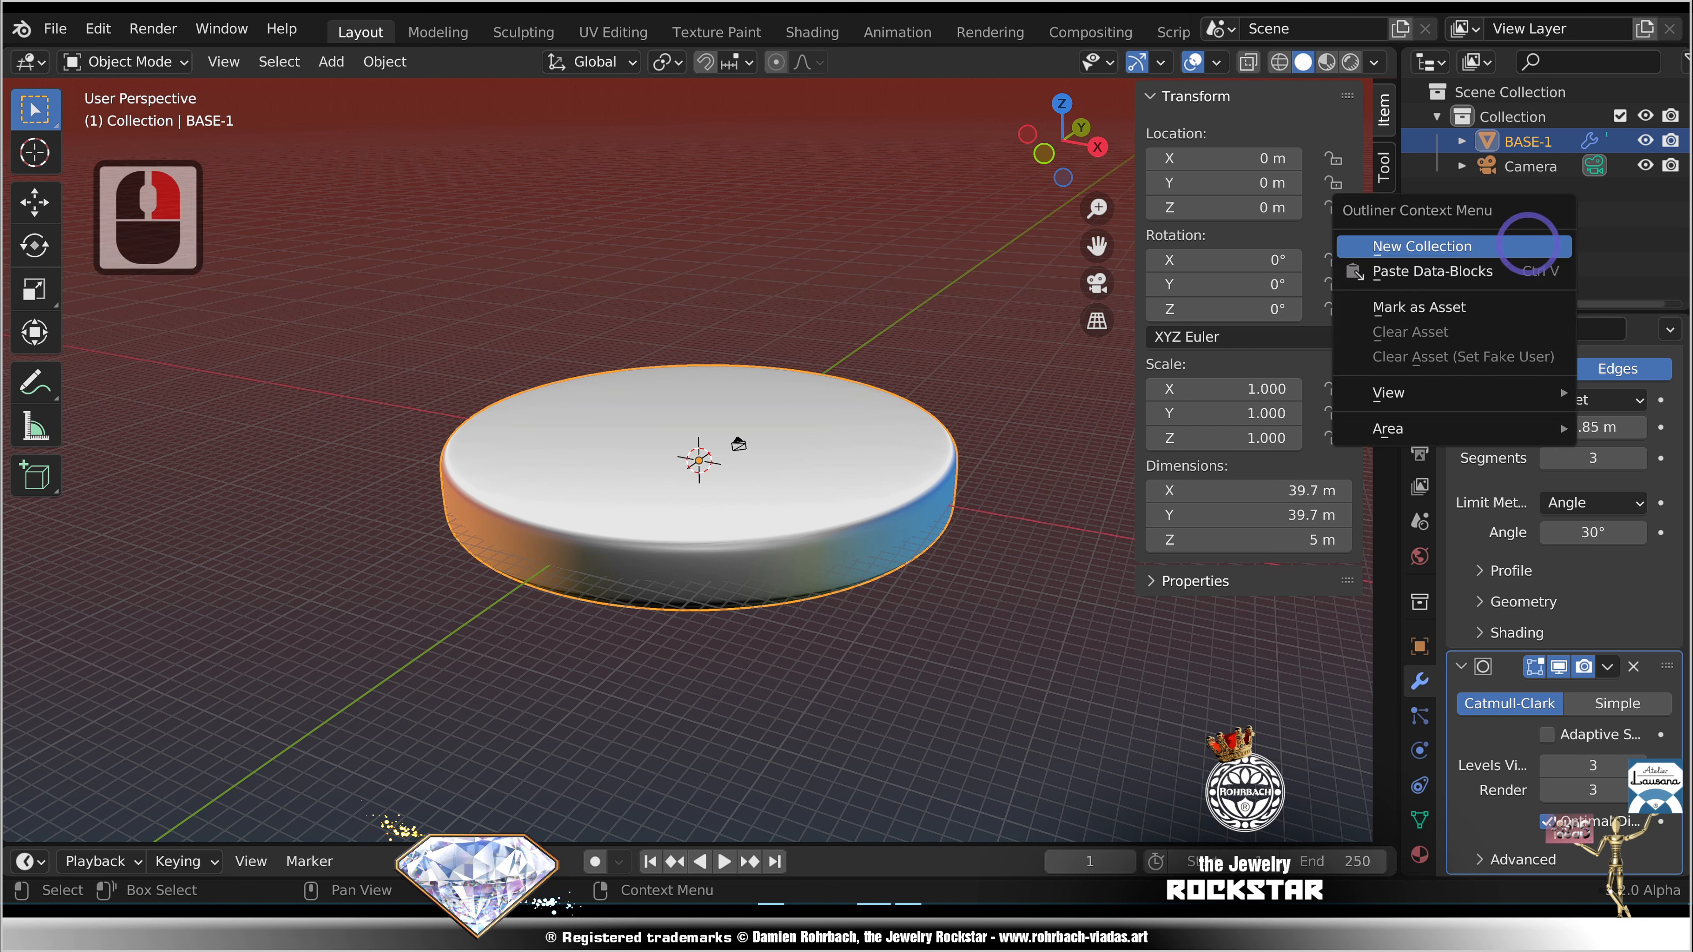
click(1528, 238)
key(F2)
key(Escape)
click(1519, 191)
key(F2)
text(STAND)
key(Return)
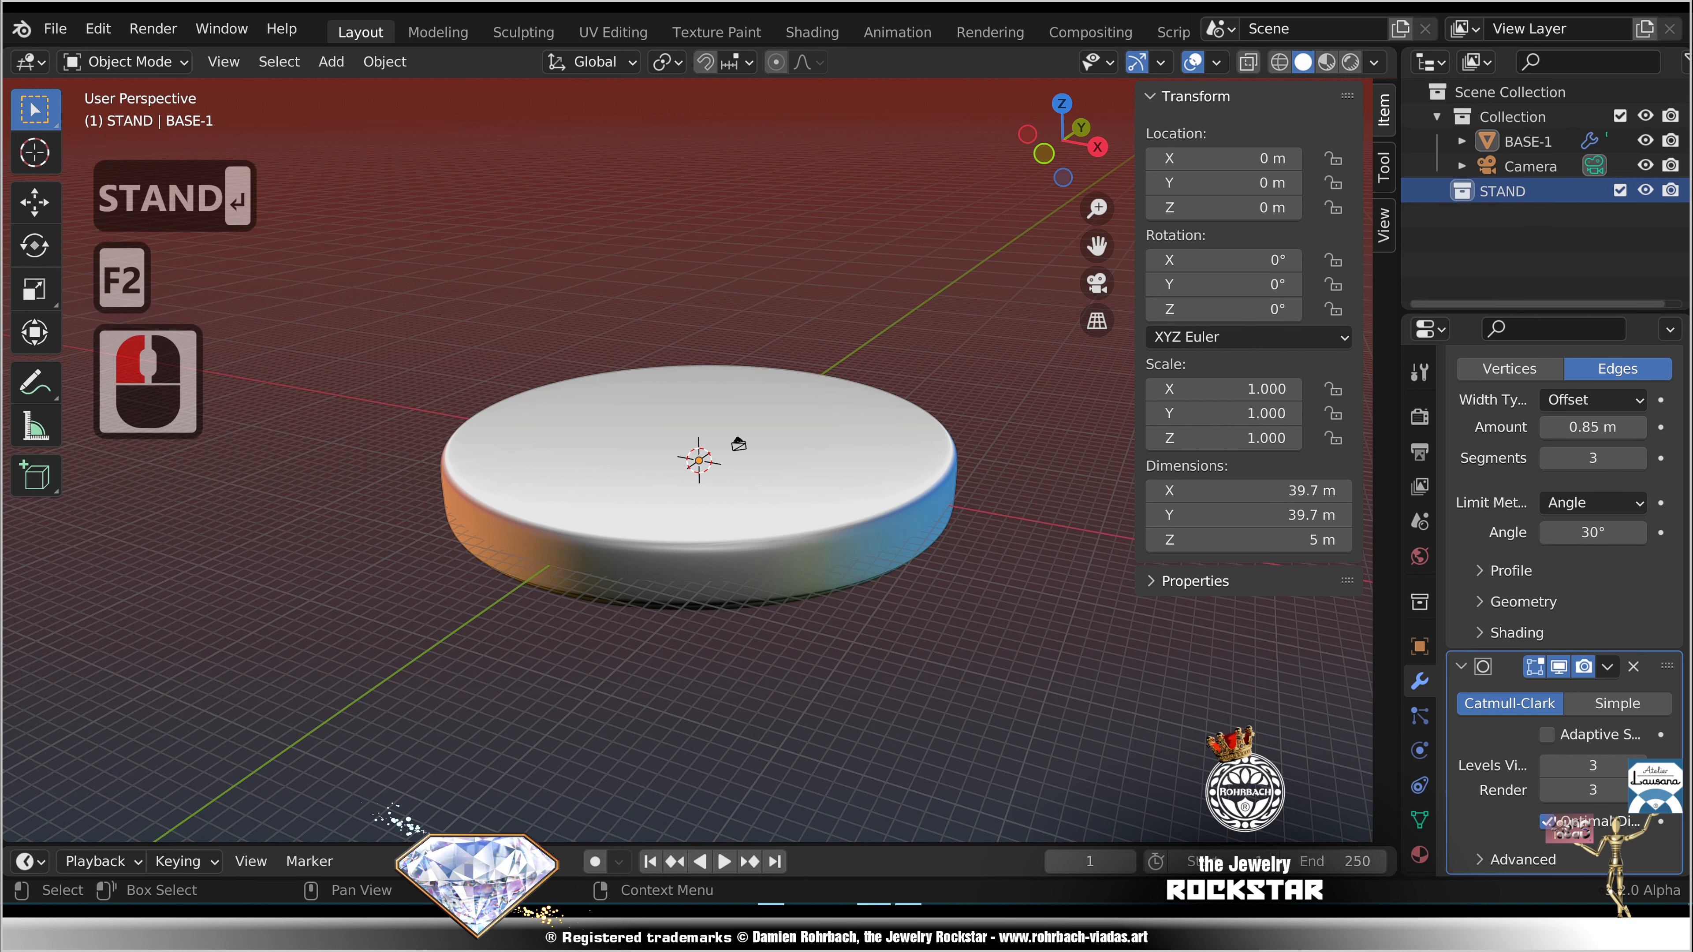
drag(1528, 142, 1523, 191)
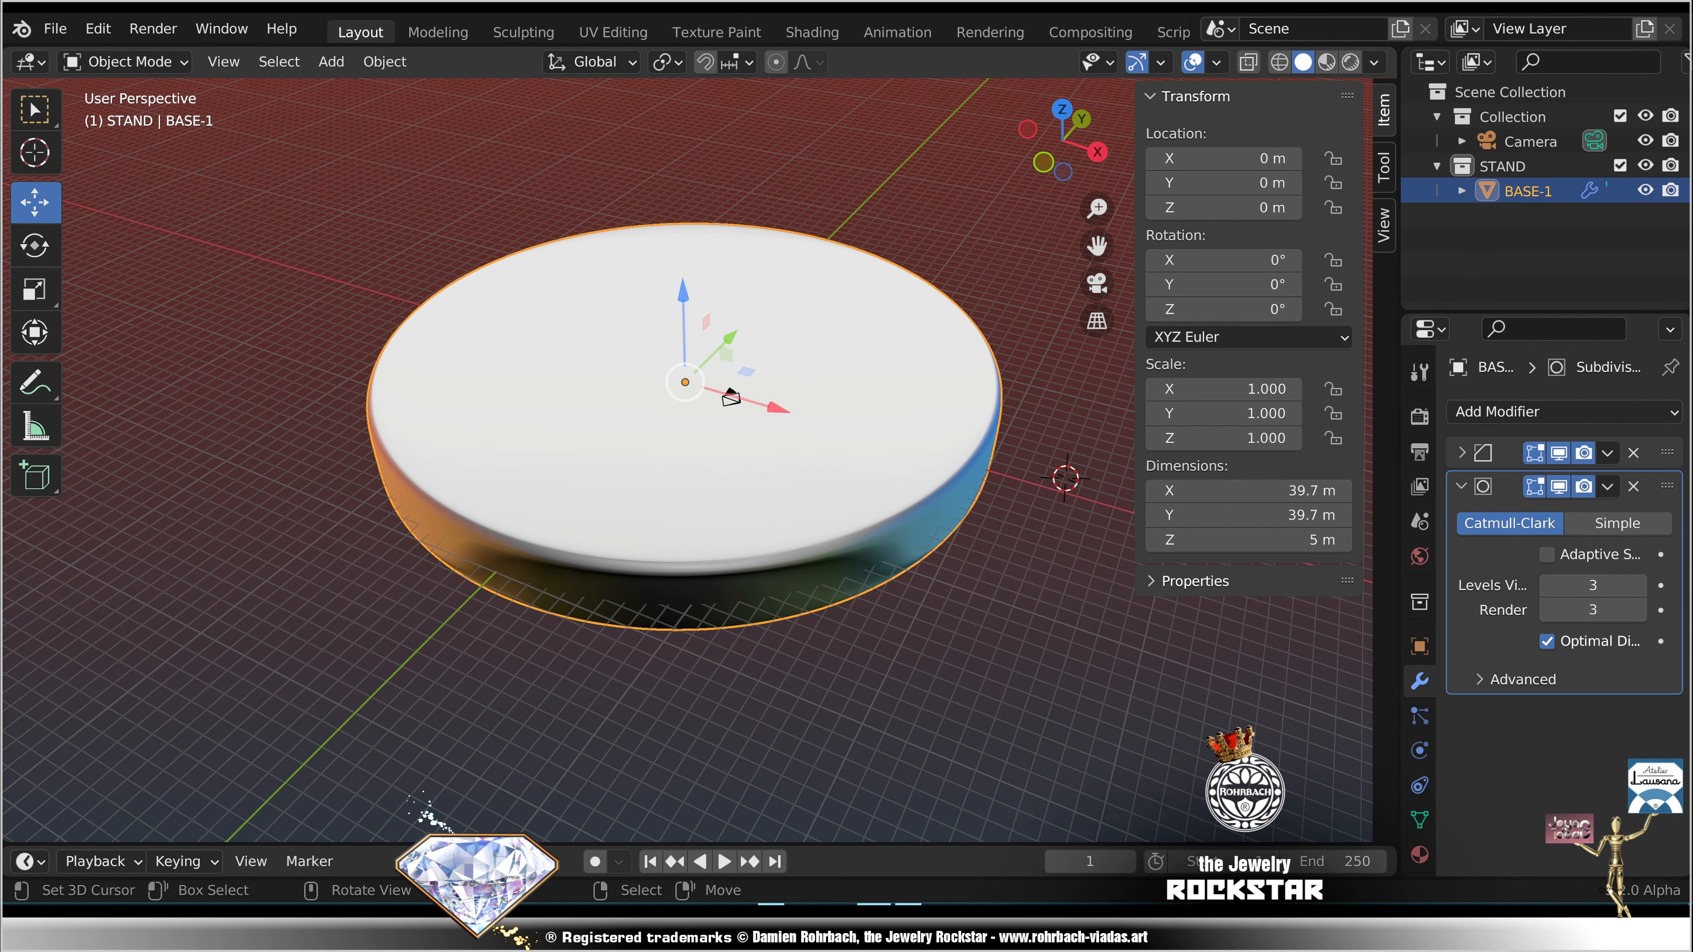
Step: In front view, place the 3D cursor just outside the right edge of BASE-1 and add a mesh plane there
key(1)
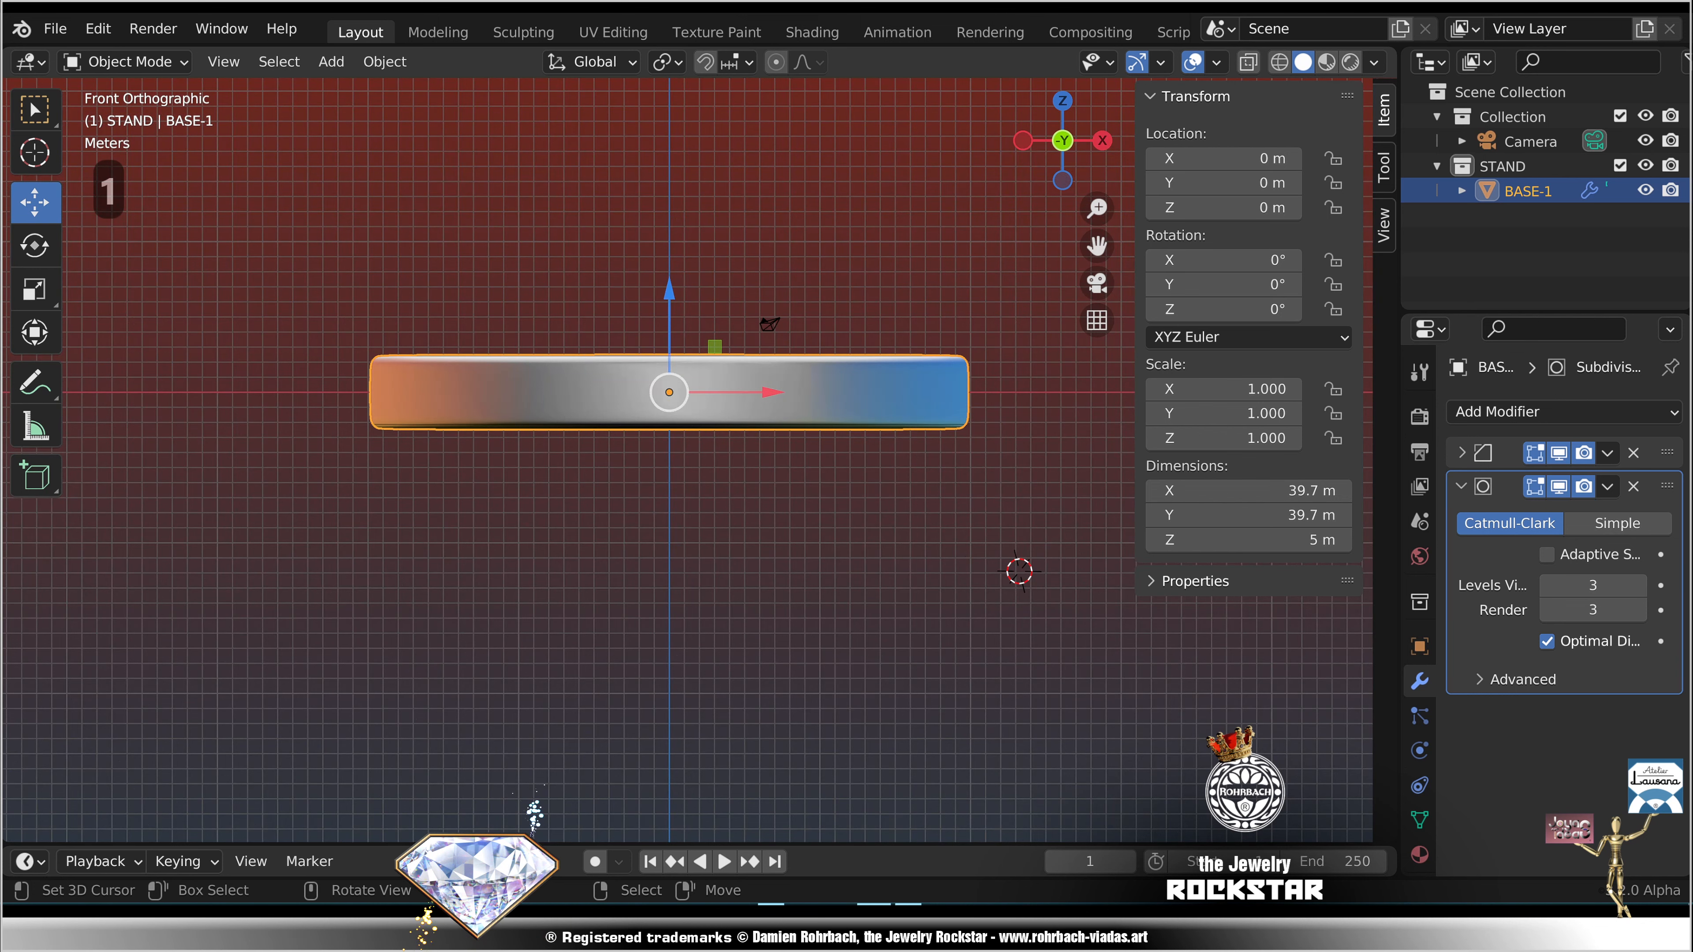
shift+middle_drag(873, 542, 695, 514)
scroll(696, 514, up, 3)
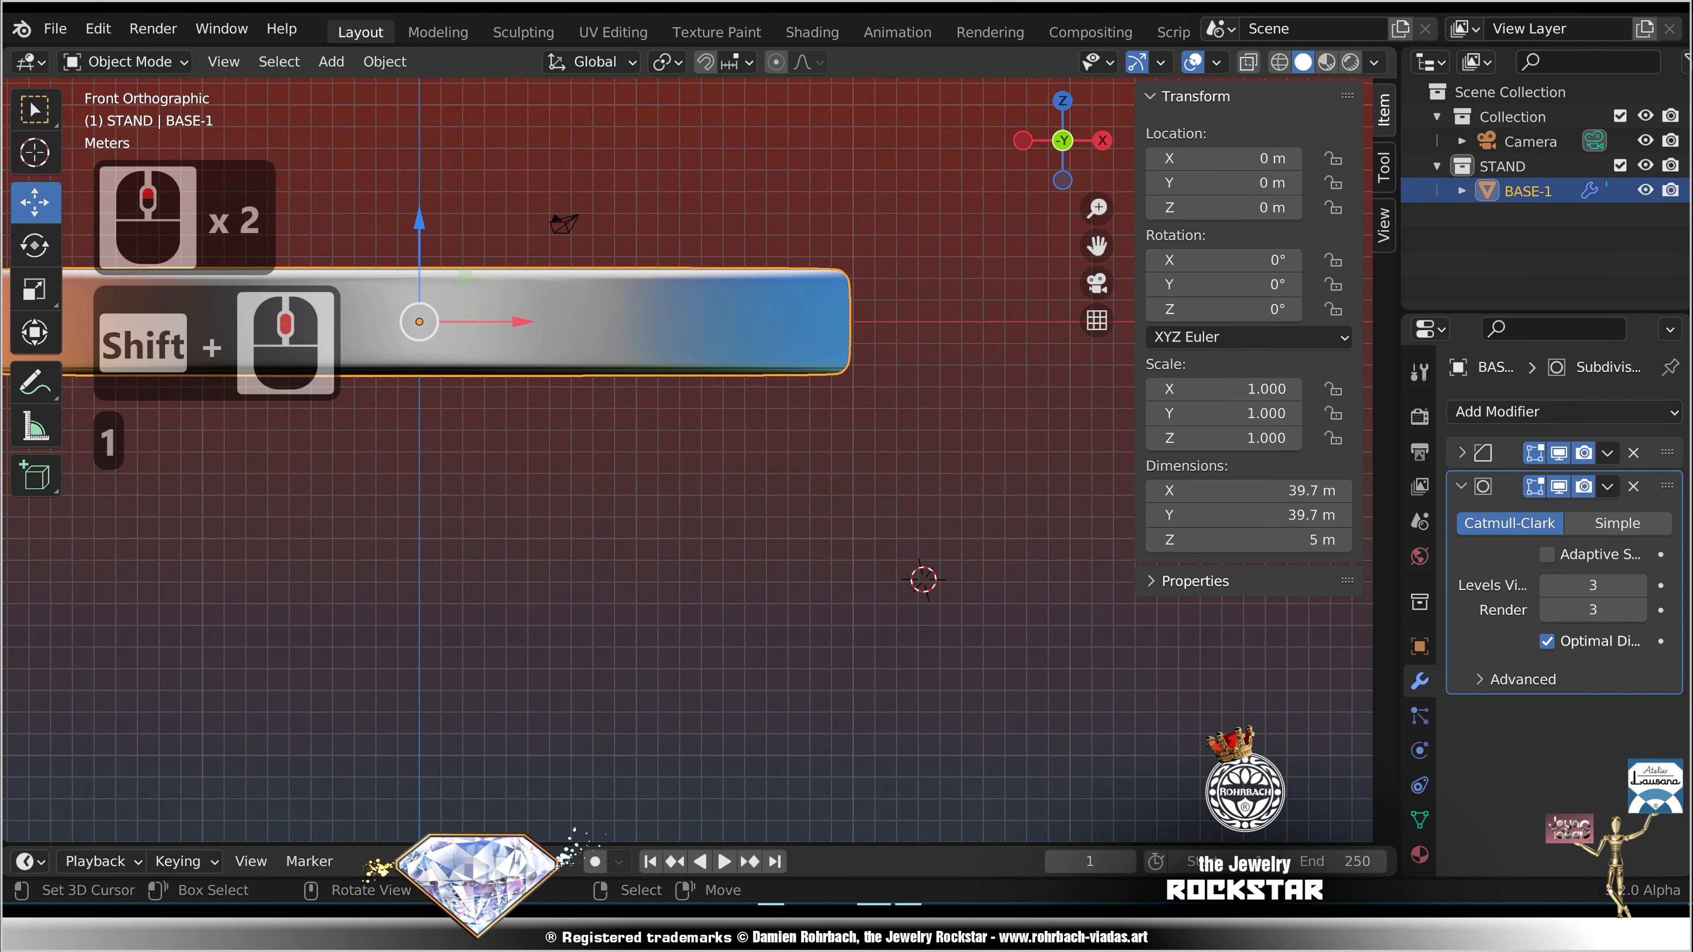
click(915, 363)
click(332, 61)
mouse_move(367, 87)
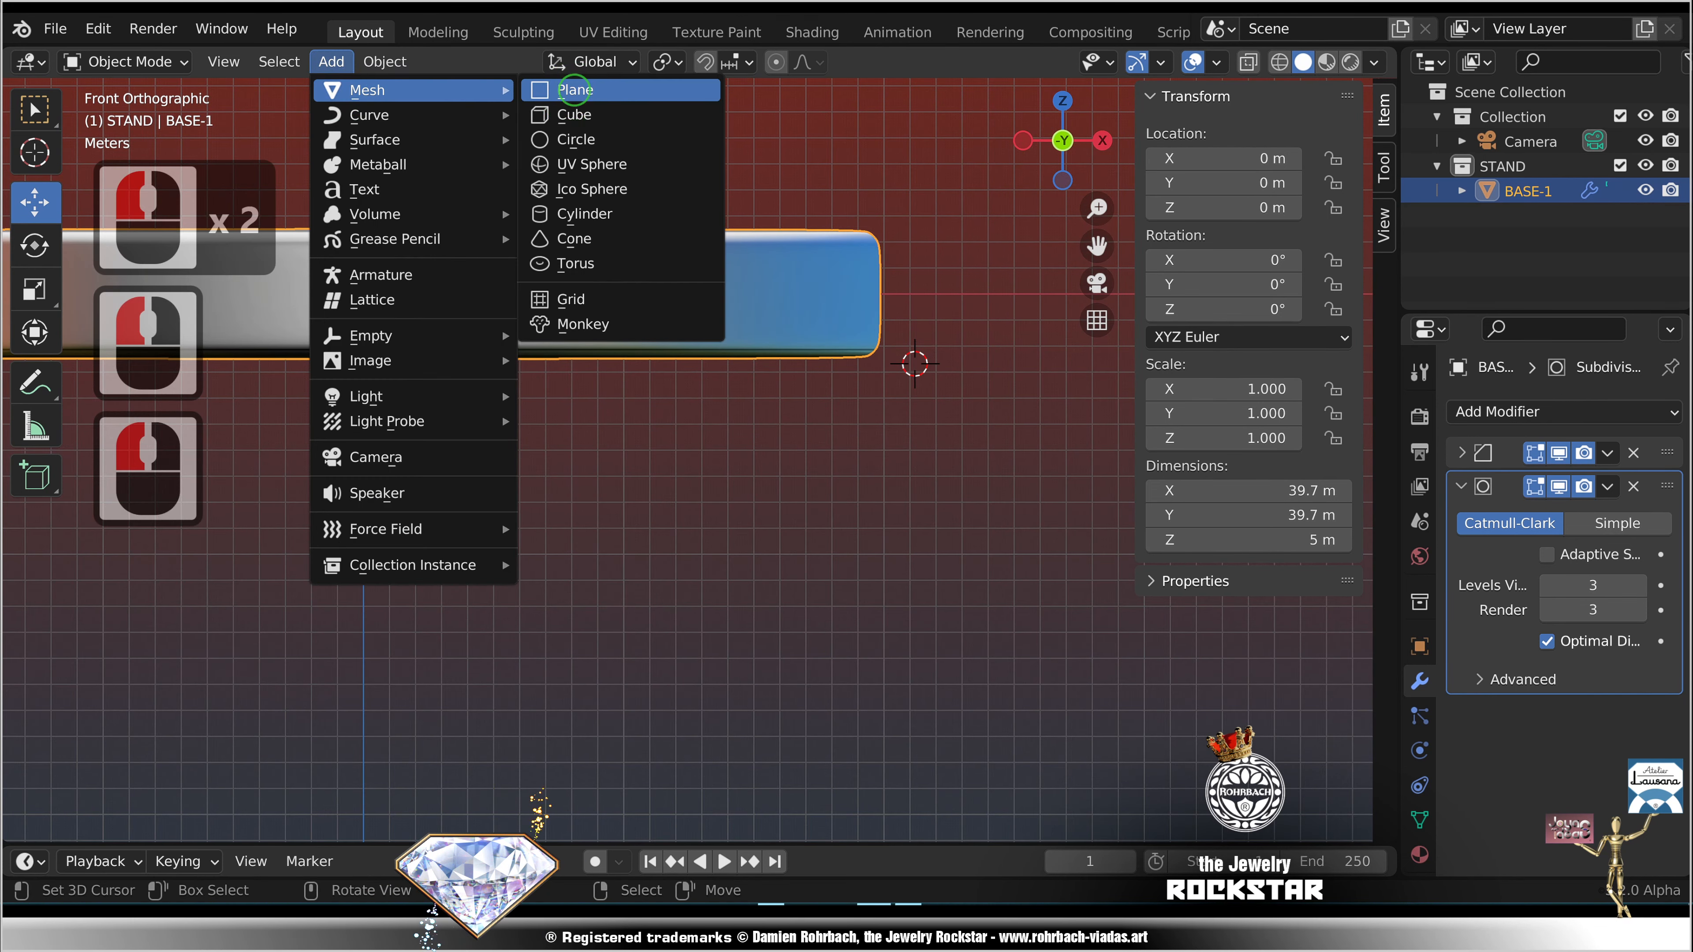
click(566, 87)
Step: Edit the plane's mesh into an upright strip beside the base, moving its right-hand vertices outward about 0.93 m along X
key(Tab)
key(g)
shift+middle_drag(966, 400, 780, 467)
key(alt+a)
key(b)
drag(777, 223, 860, 724)
drag(920, 473, 970, 473)
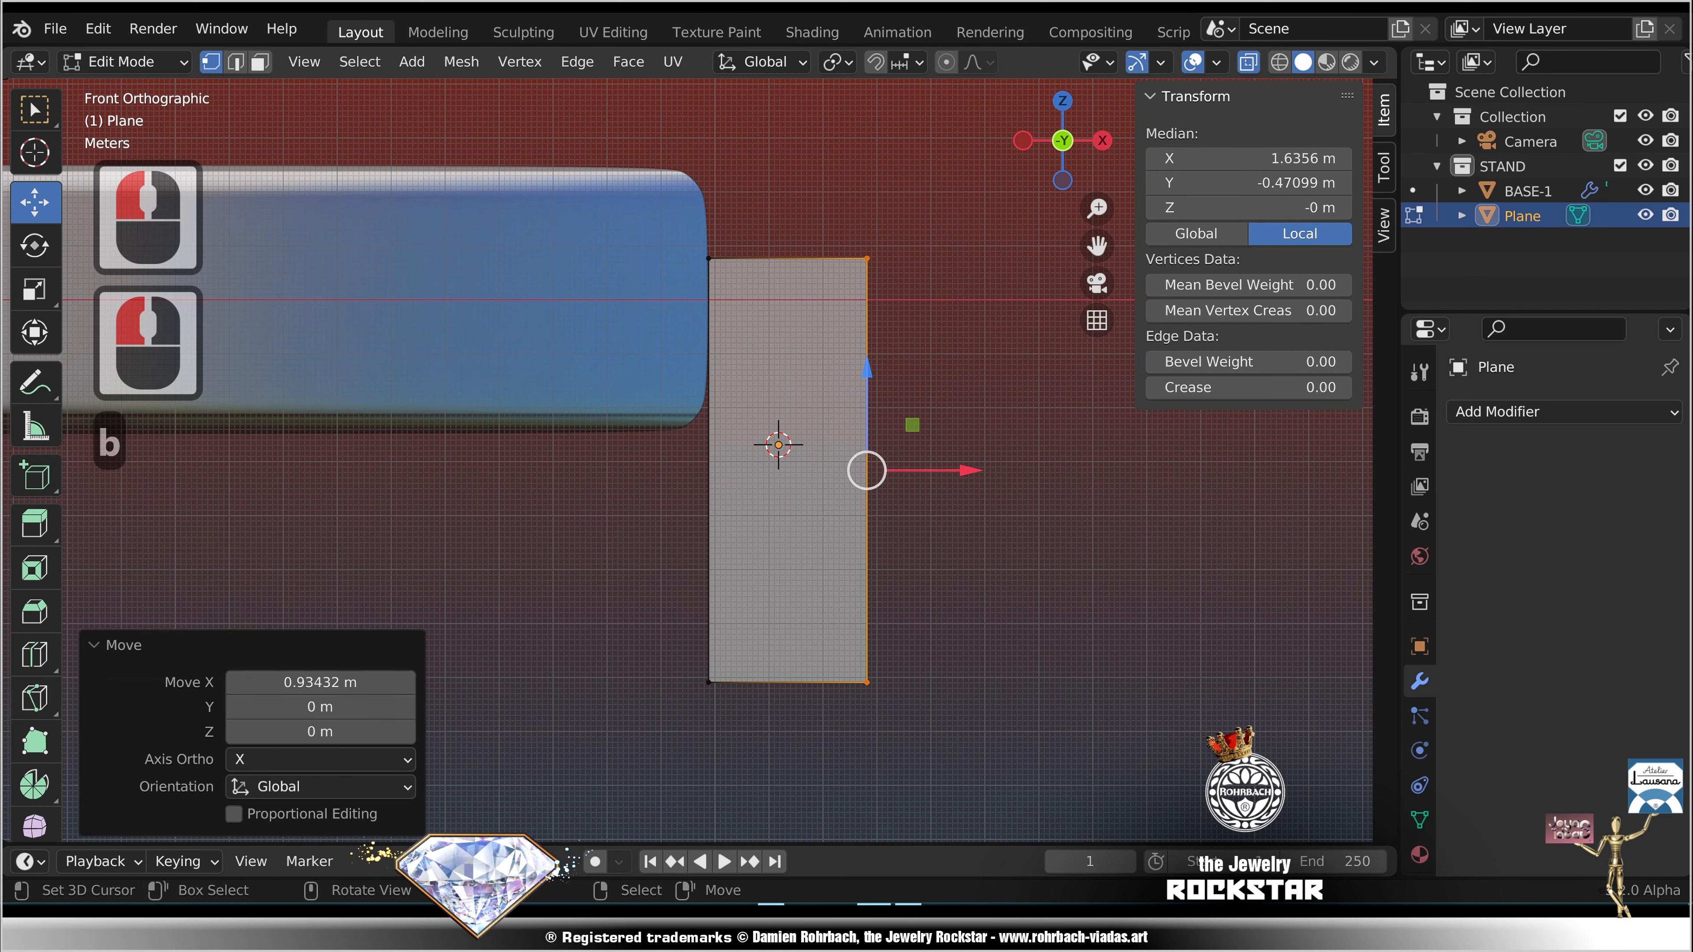
Step: Subdivide the whole plane three times with one cut each, making an eight-by-eight grid
key(a)
key(w)
click(992, 245)
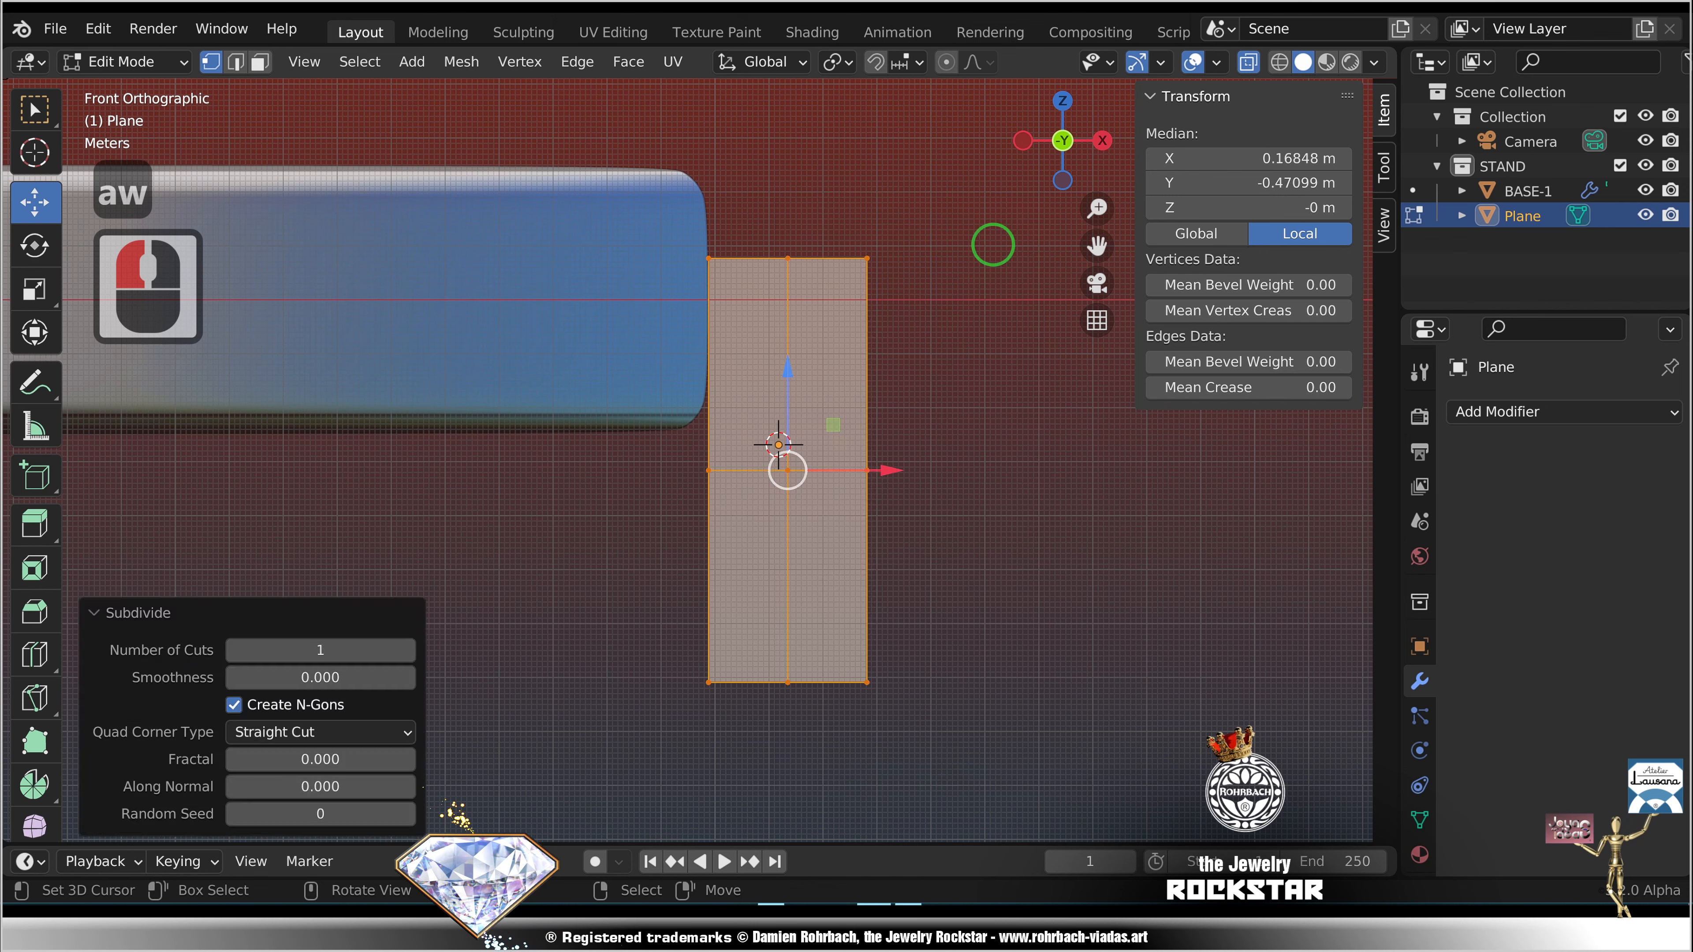
key(w)
click(992, 244)
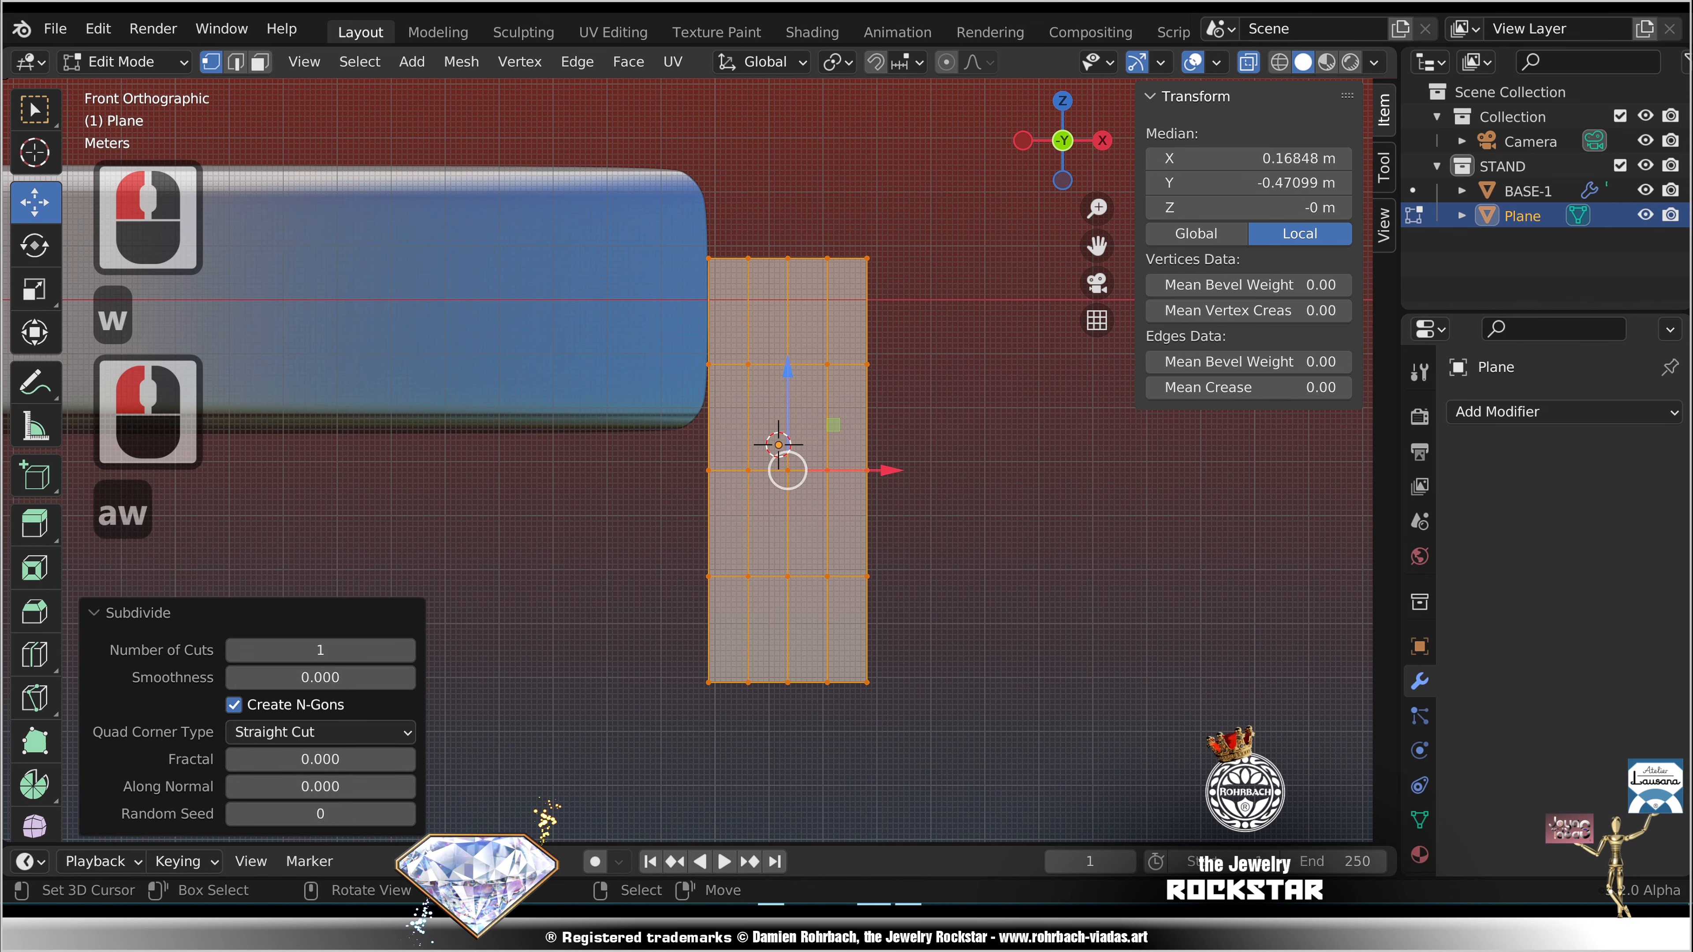
key(w)
click(820, 351)
Step: Select the outer corner vertices of the subdivided plane and pull them inward to soften the corners
right_click(709, 258)
shift+right_click(870, 261)
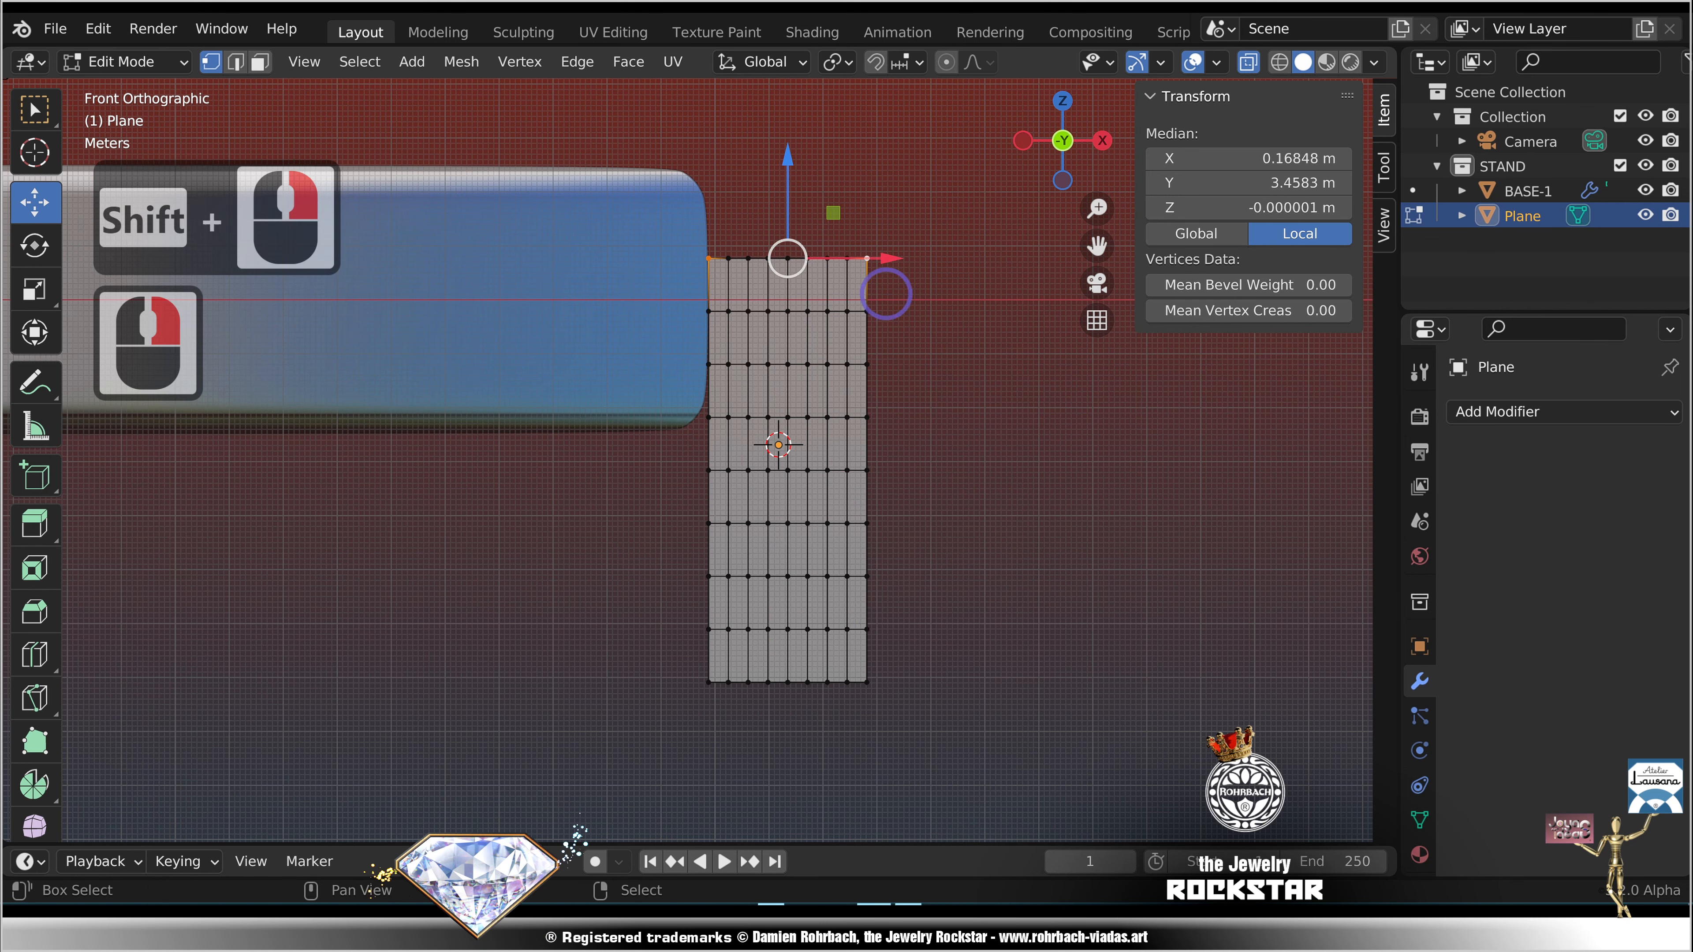
shift+right_click(878, 674)
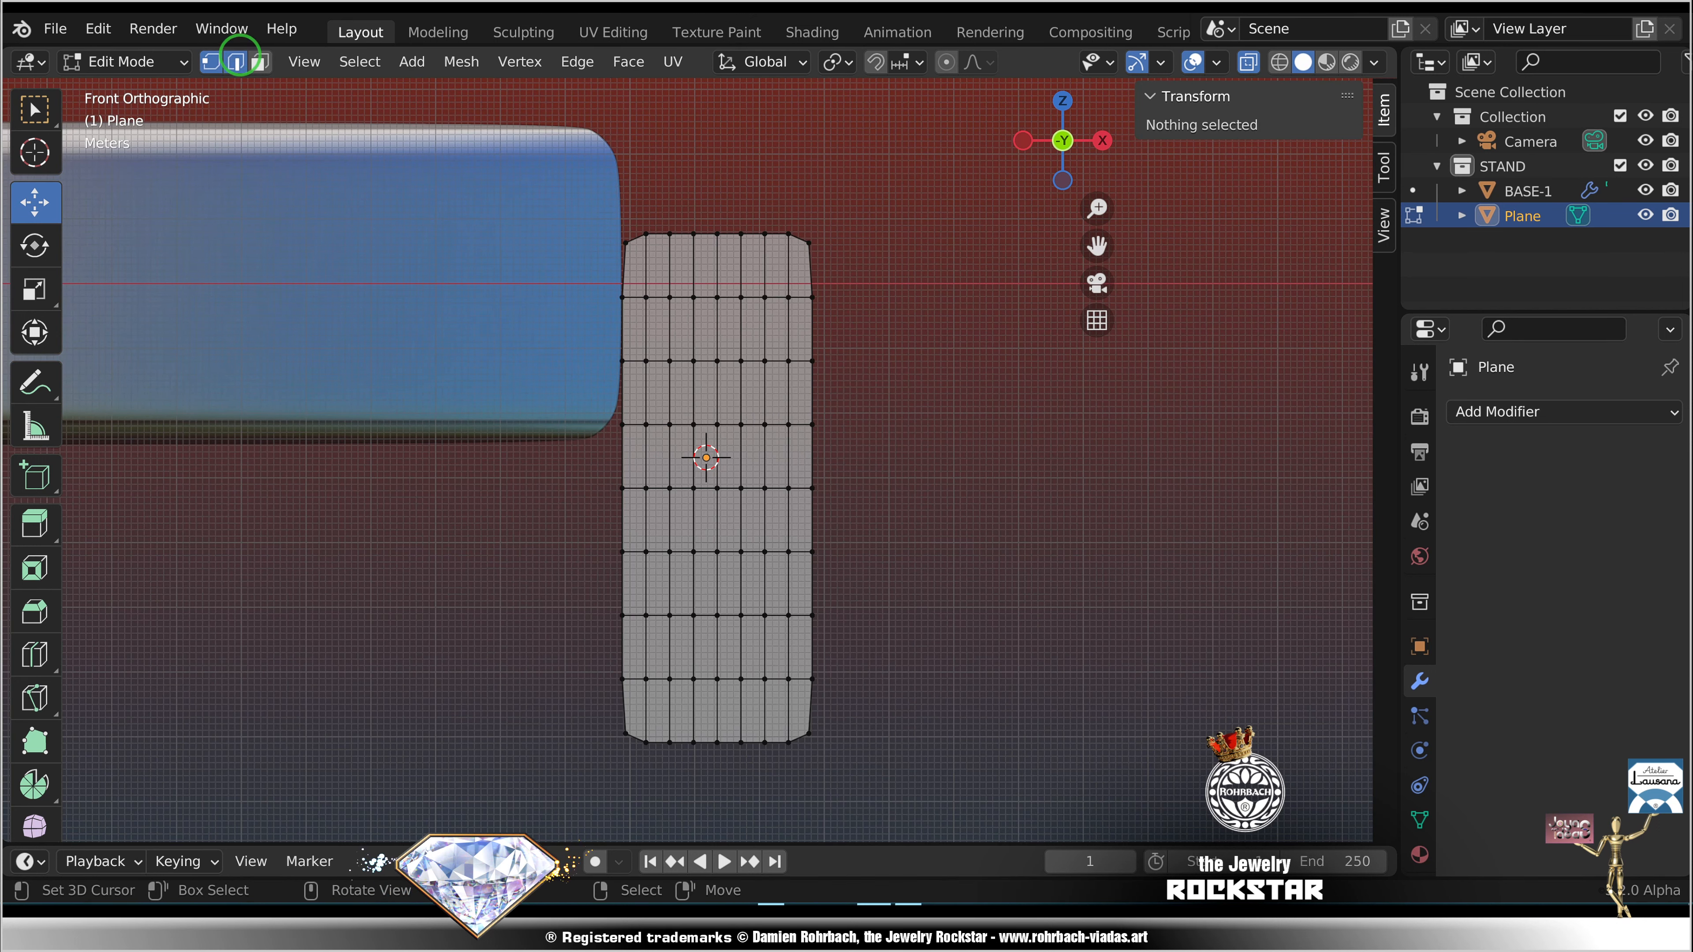
Step: Delete the edge midway along the plane's right side to open a small notch in the profile
click(236, 61)
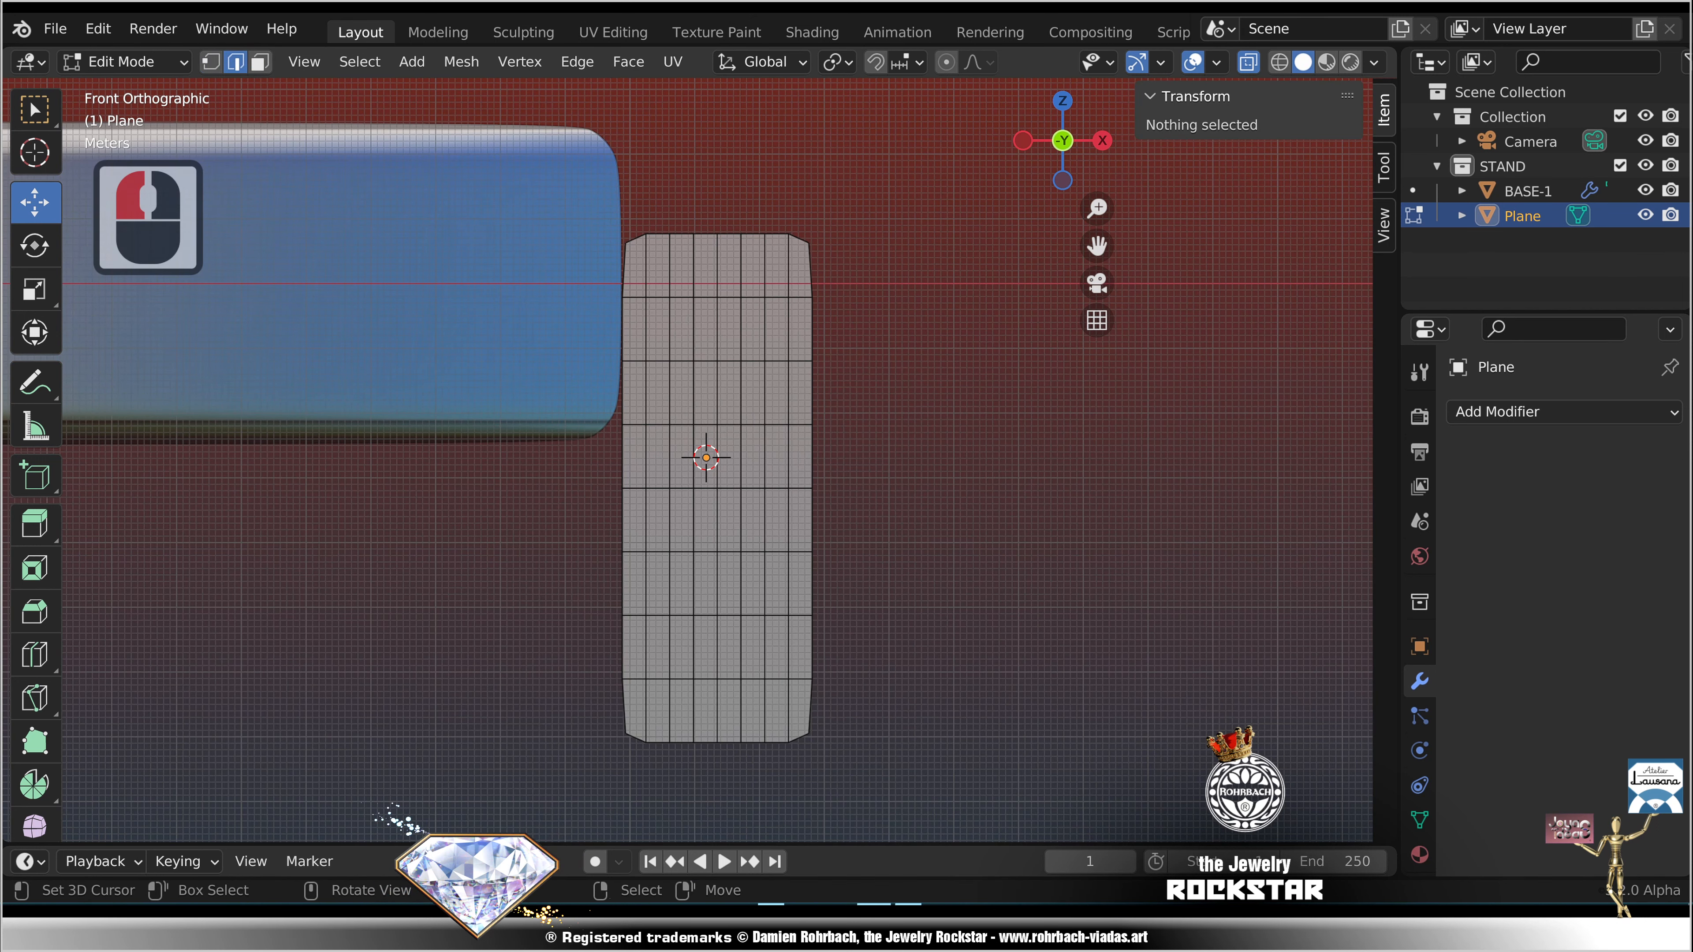
right_click(810, 454)
key(Delete)
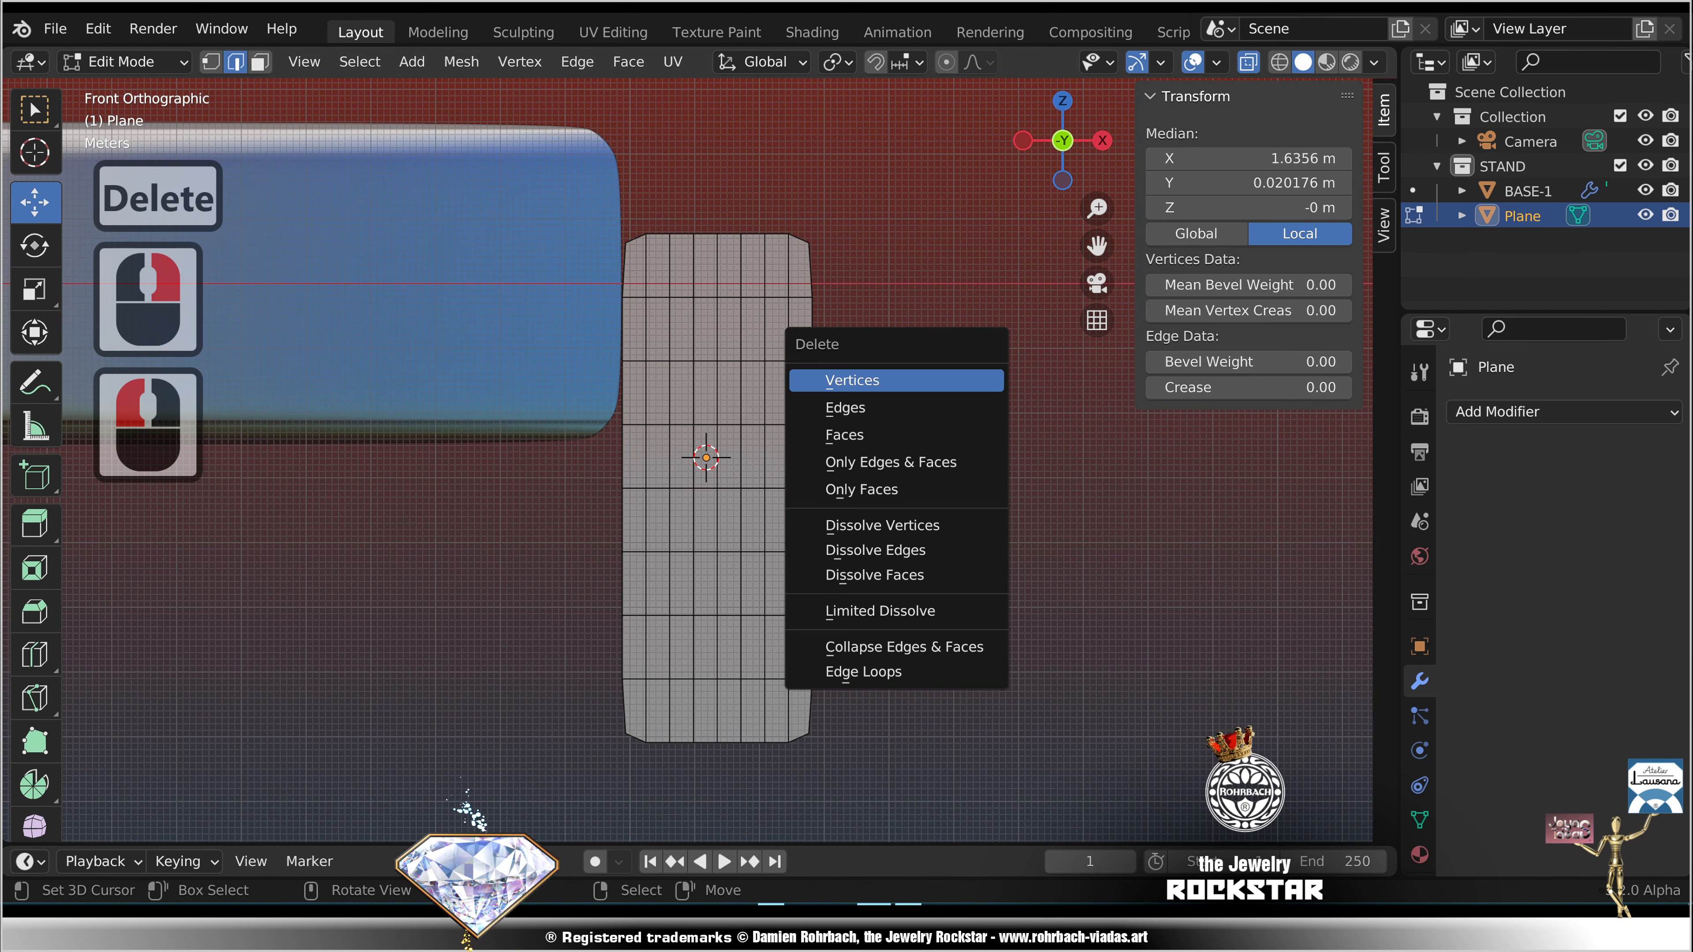
click(987, 407)
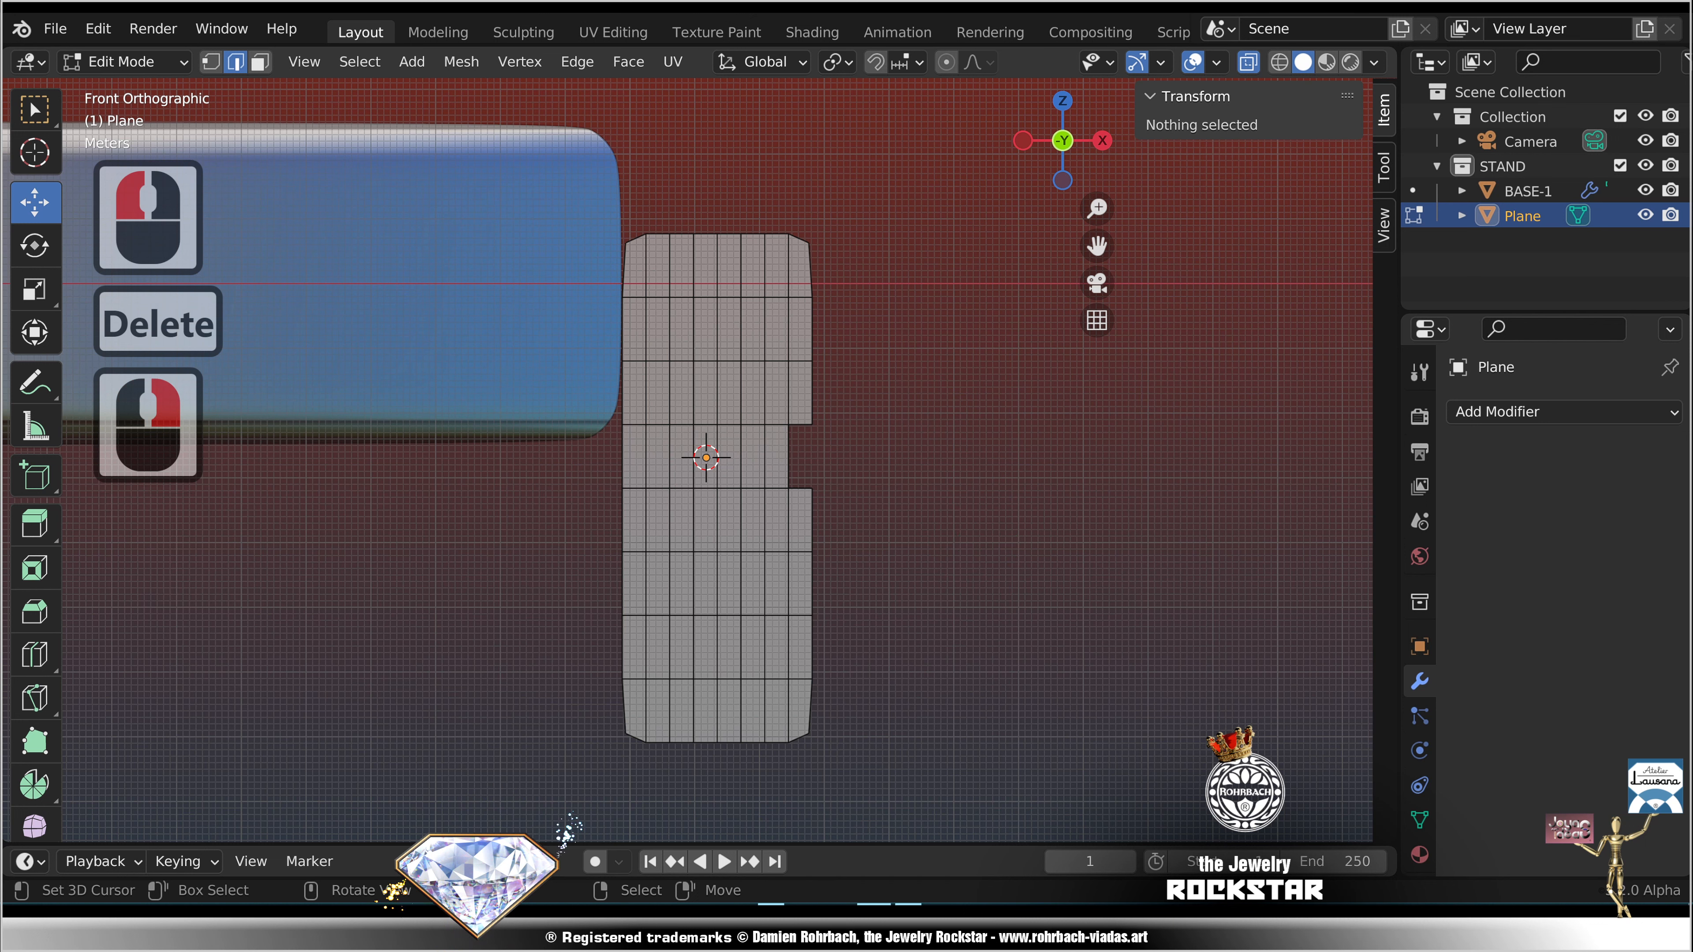
right_drag(786, 456, 889, 459)
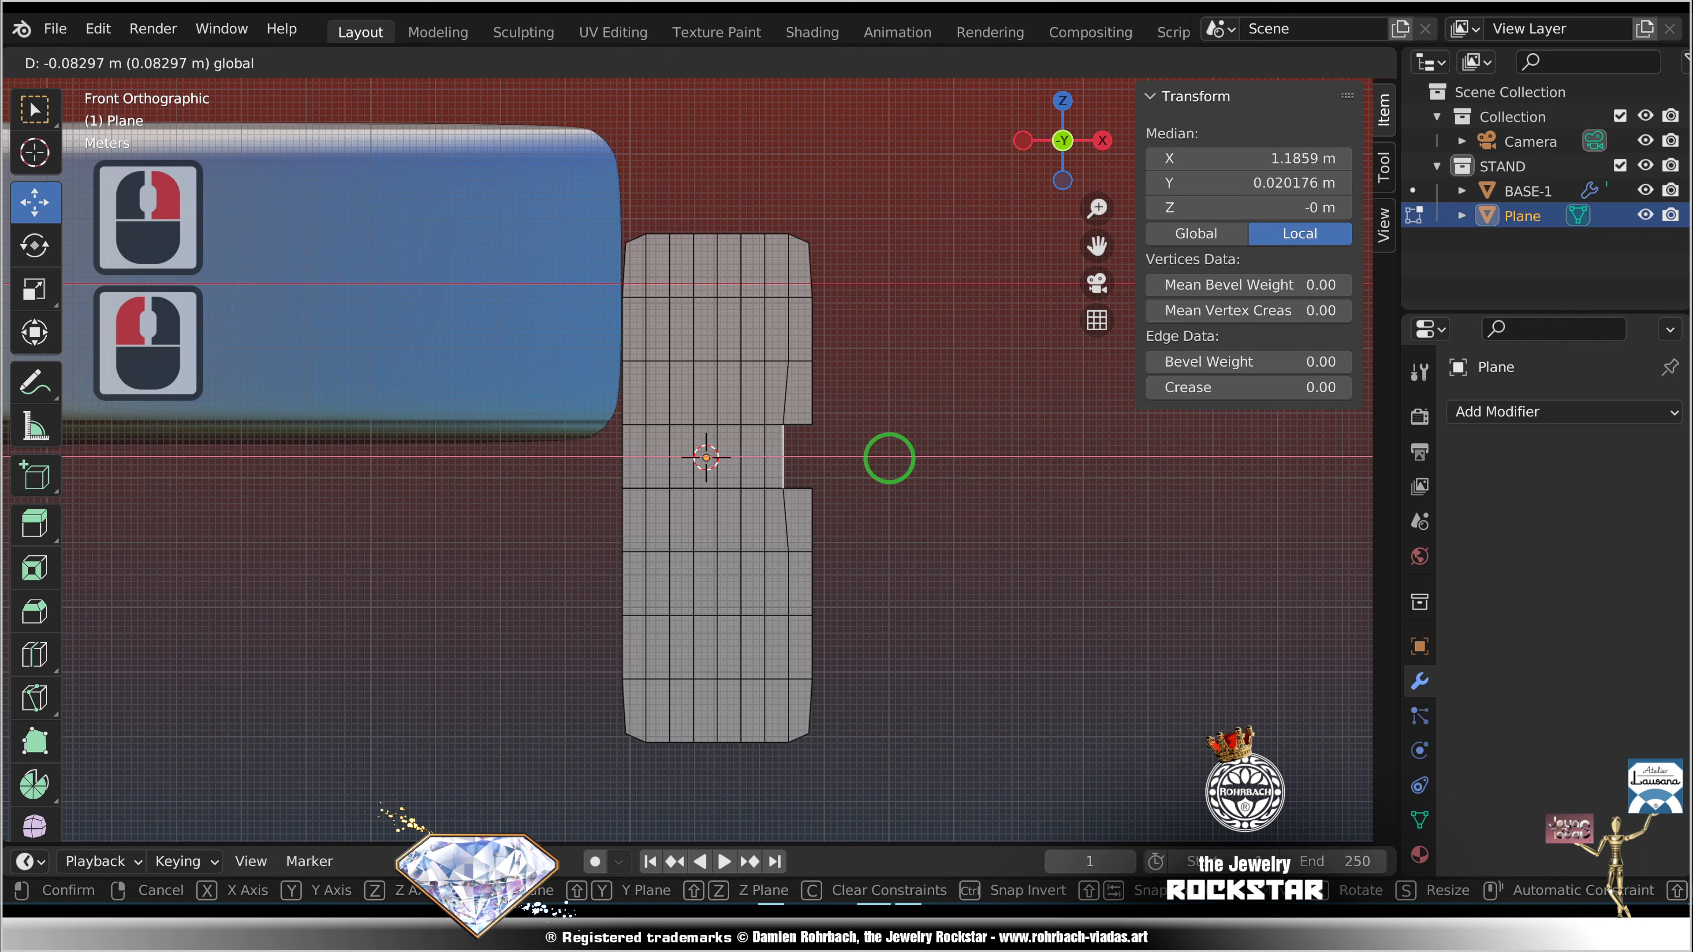
click(833, 411)
key(ctrl+z)
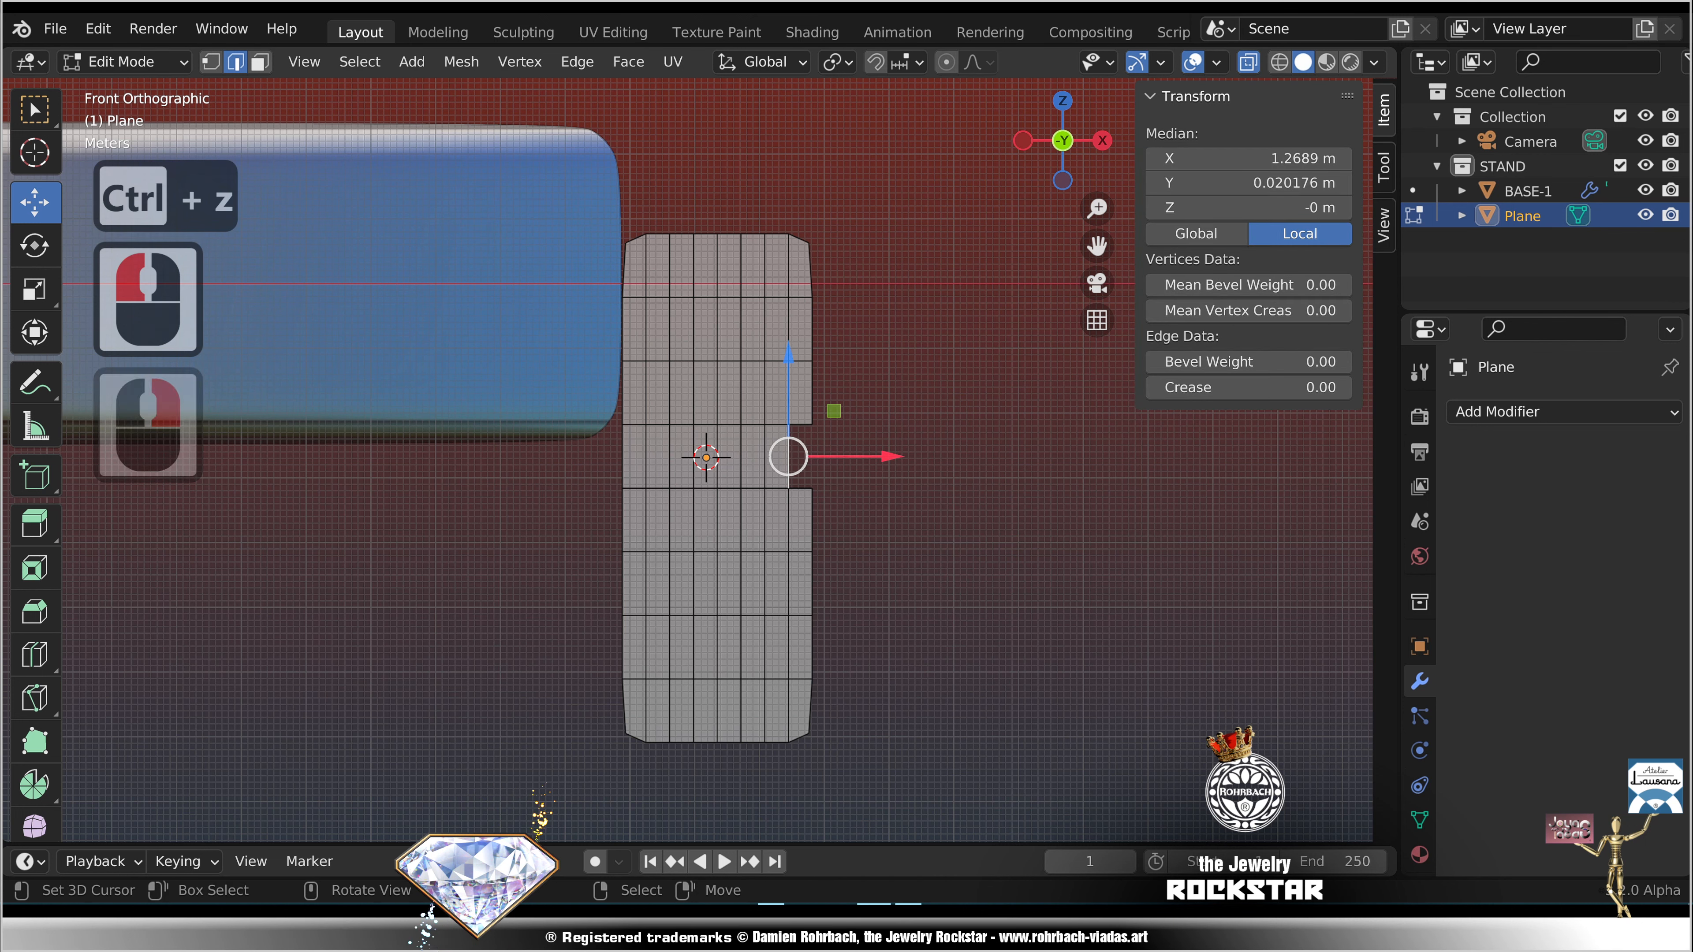
Step: Select the vertices around the notch and scale them along Z to make the opening taller
click(210, 61)
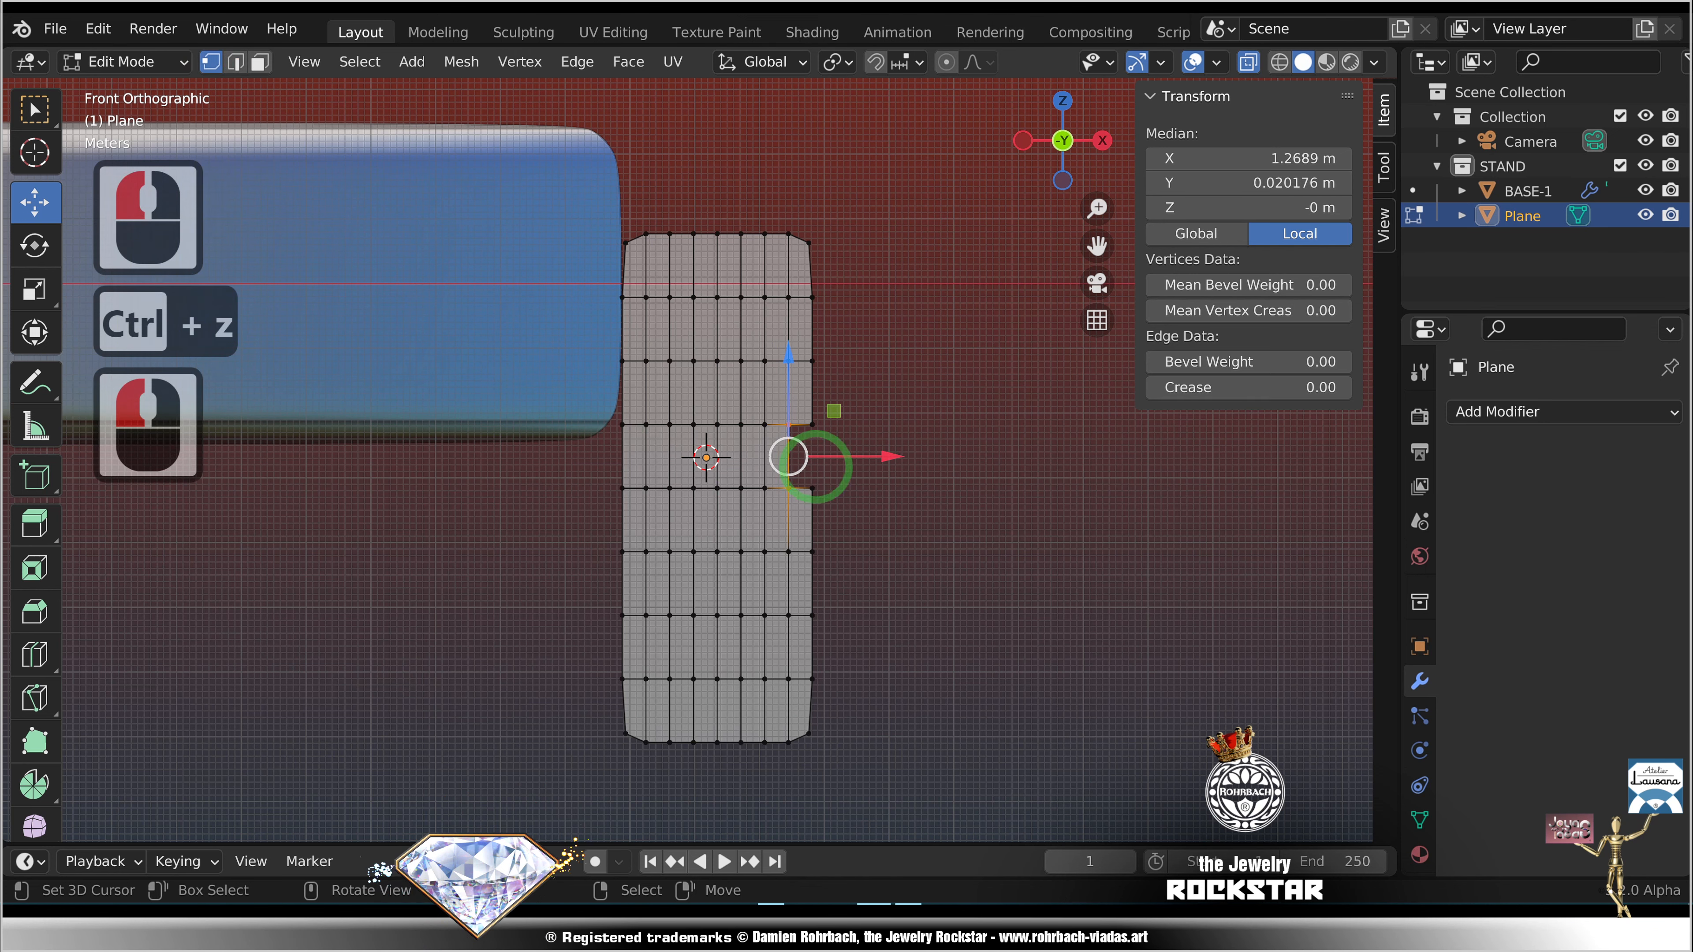
scroll(815, 467, up, 3)
drag(926, 455, 927, 541)
key(alt+a)
key(b)
key(s)
key(z)
click(949, 567)
Step: Deepen the notch by moving its inner vertices about 0.21 m inward along X
key(alt+a)
key(b)
drag(784, 347, 846, 560)
drag(917, 454, 893, 454)
scroll(893, 455, down, 4)
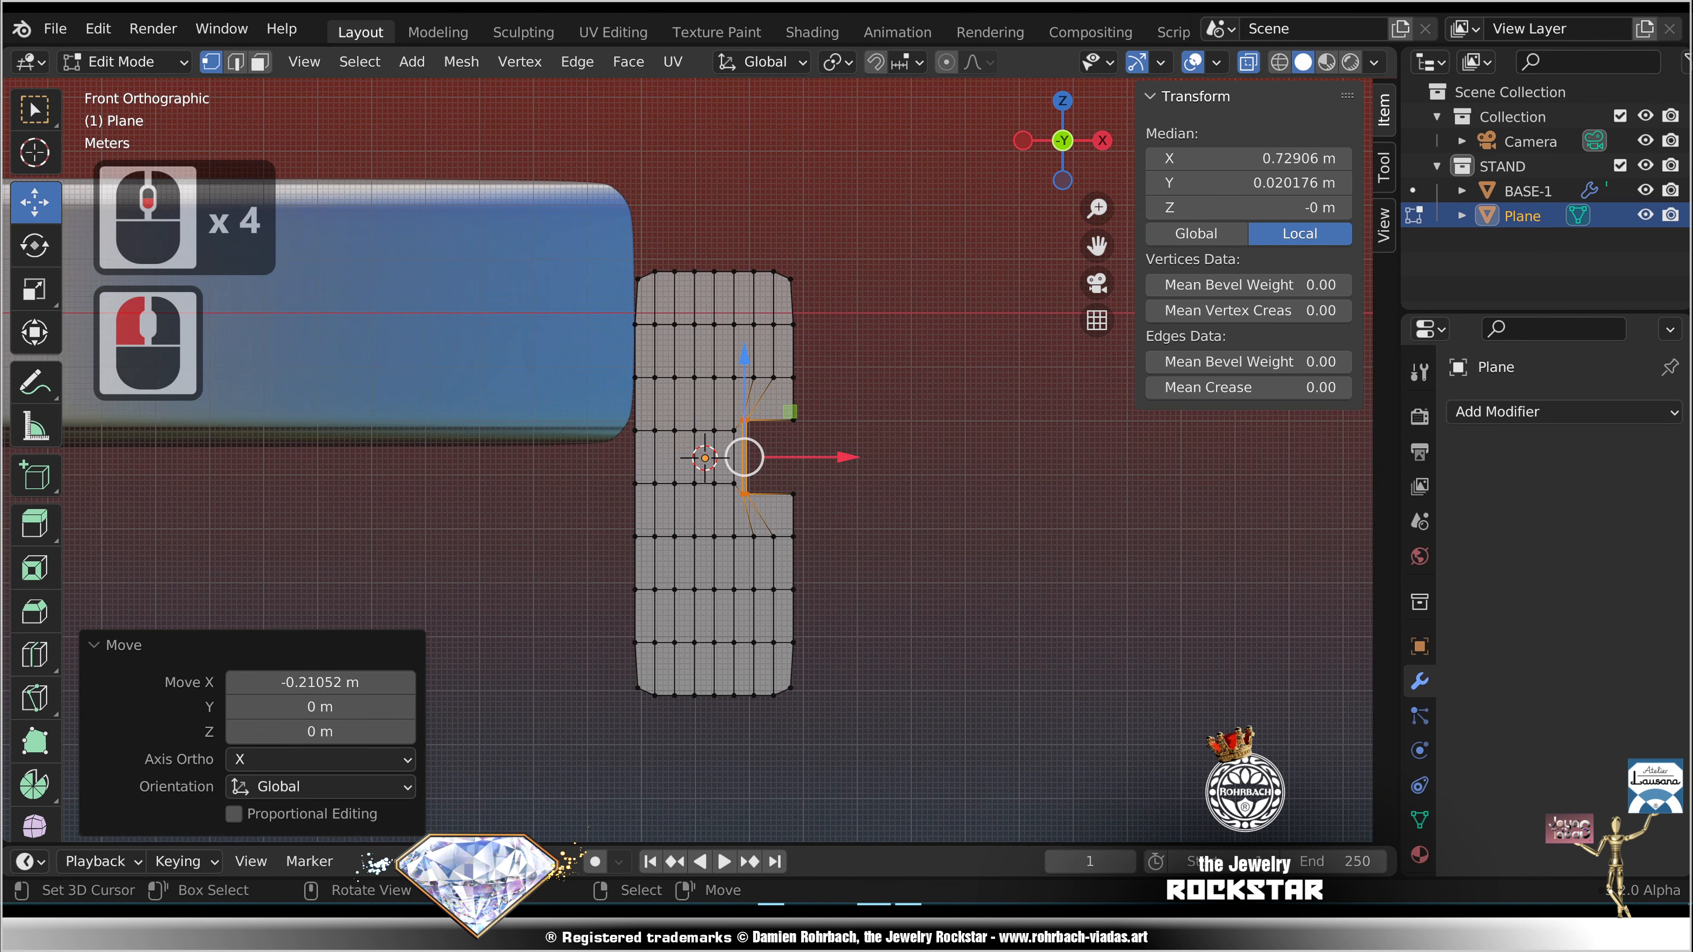
Step: Box-select the plane's interior vertices across its left and middle columns and delete them
scroll(707, 457, up, 4)
key(Escape)
key(alt+a)
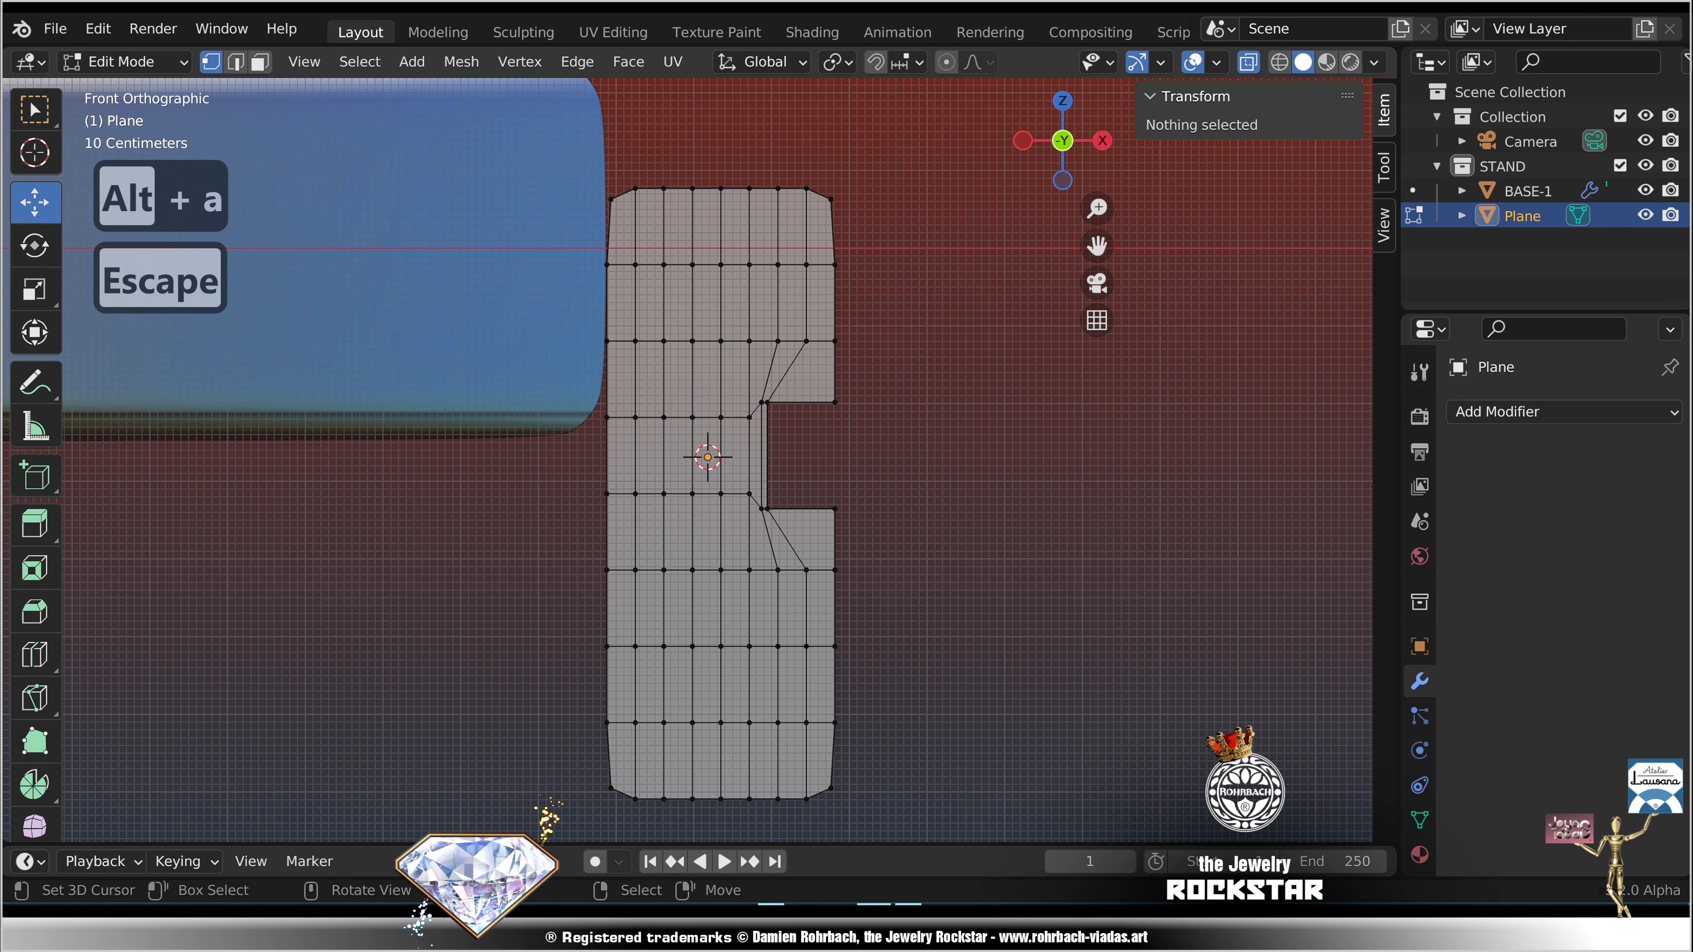
key(b)
drag(625, 249, 763, 757)
key(Delete)
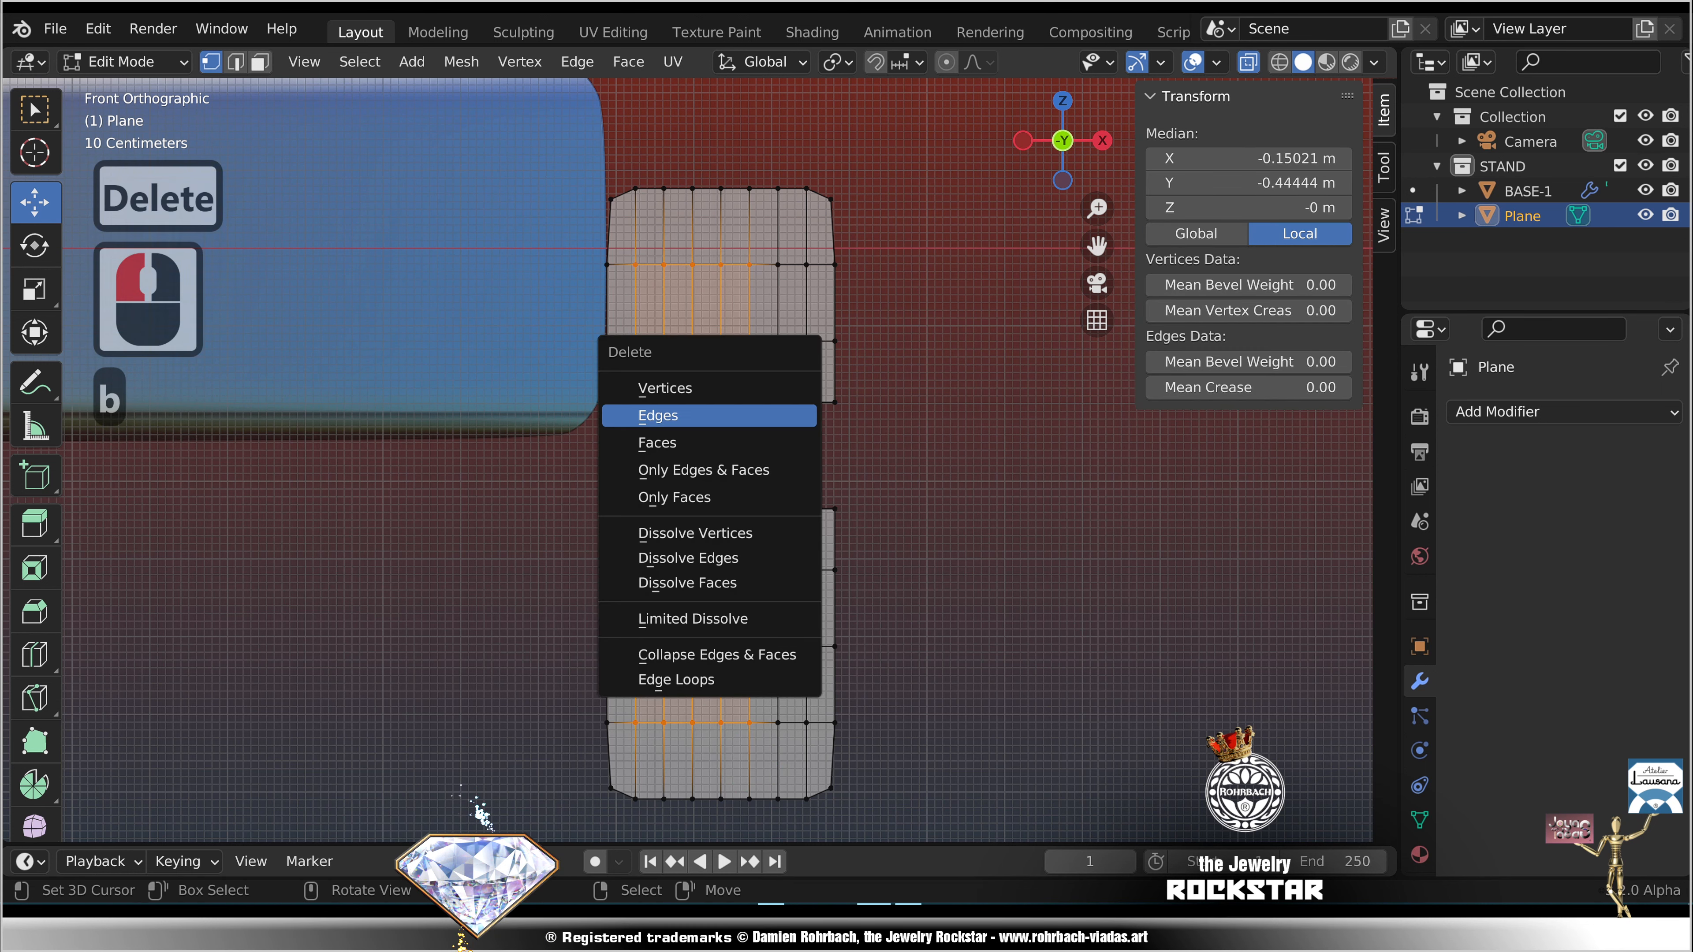
click(775, 385)
Step: Delete the remaining interior vertices beside the notch, leaving only the profile outline, and save the file
key(c)
drag(774, 318, 793, 693)
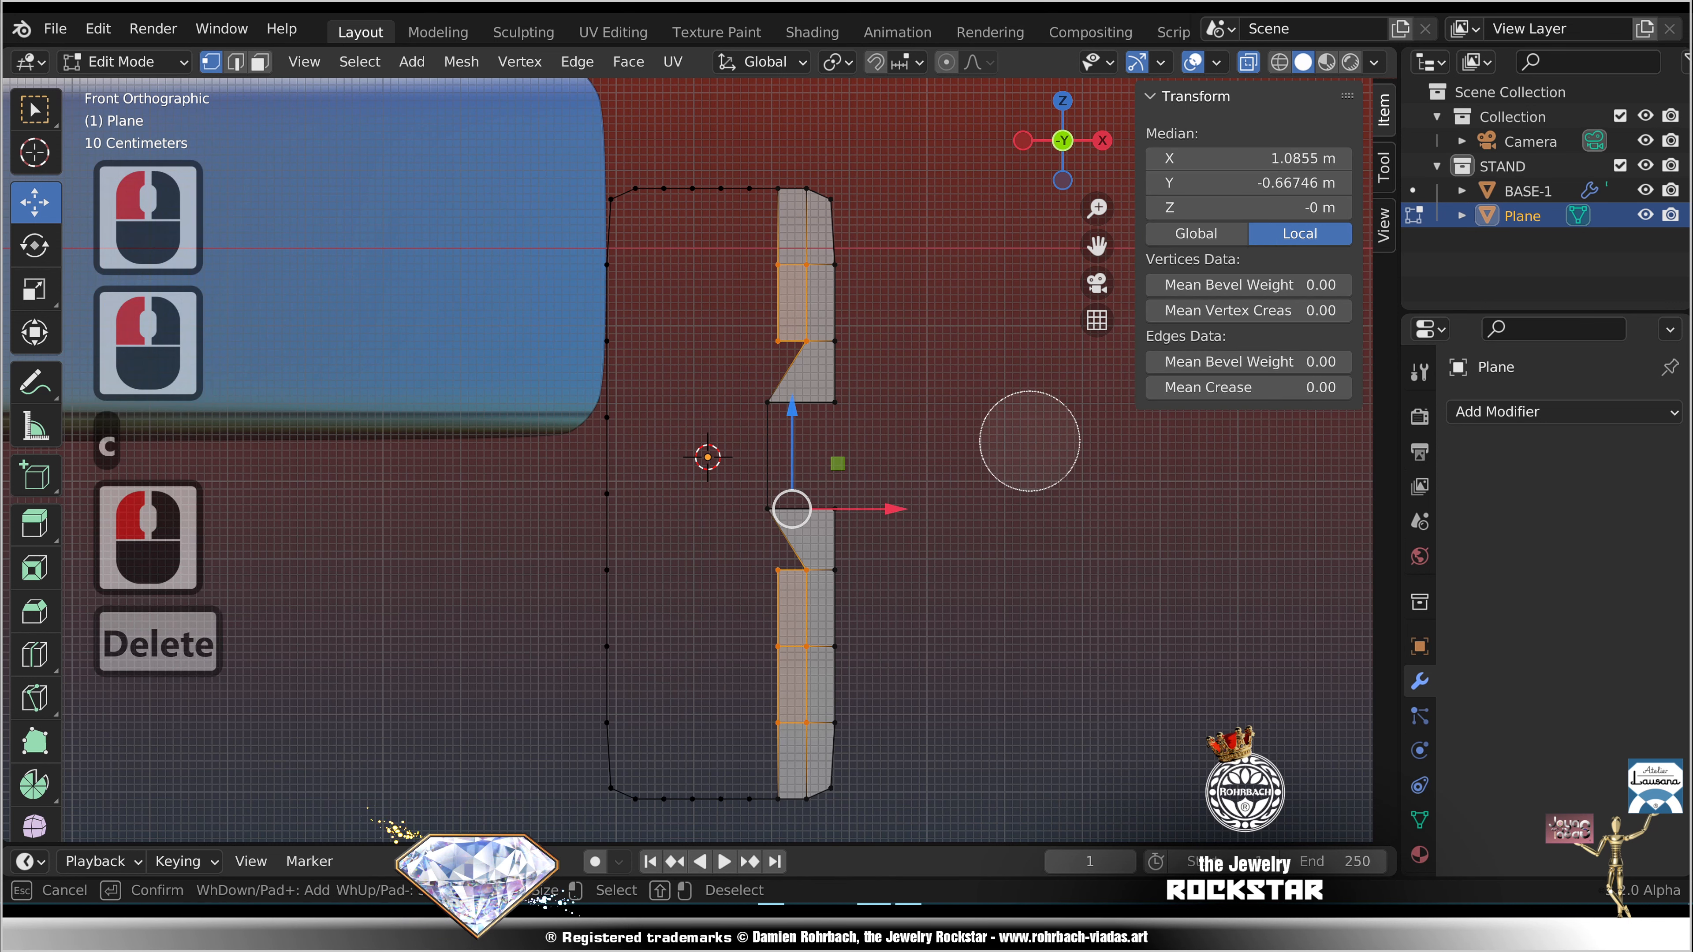
key(Escape)
key(Delete)
click(1033, 442)
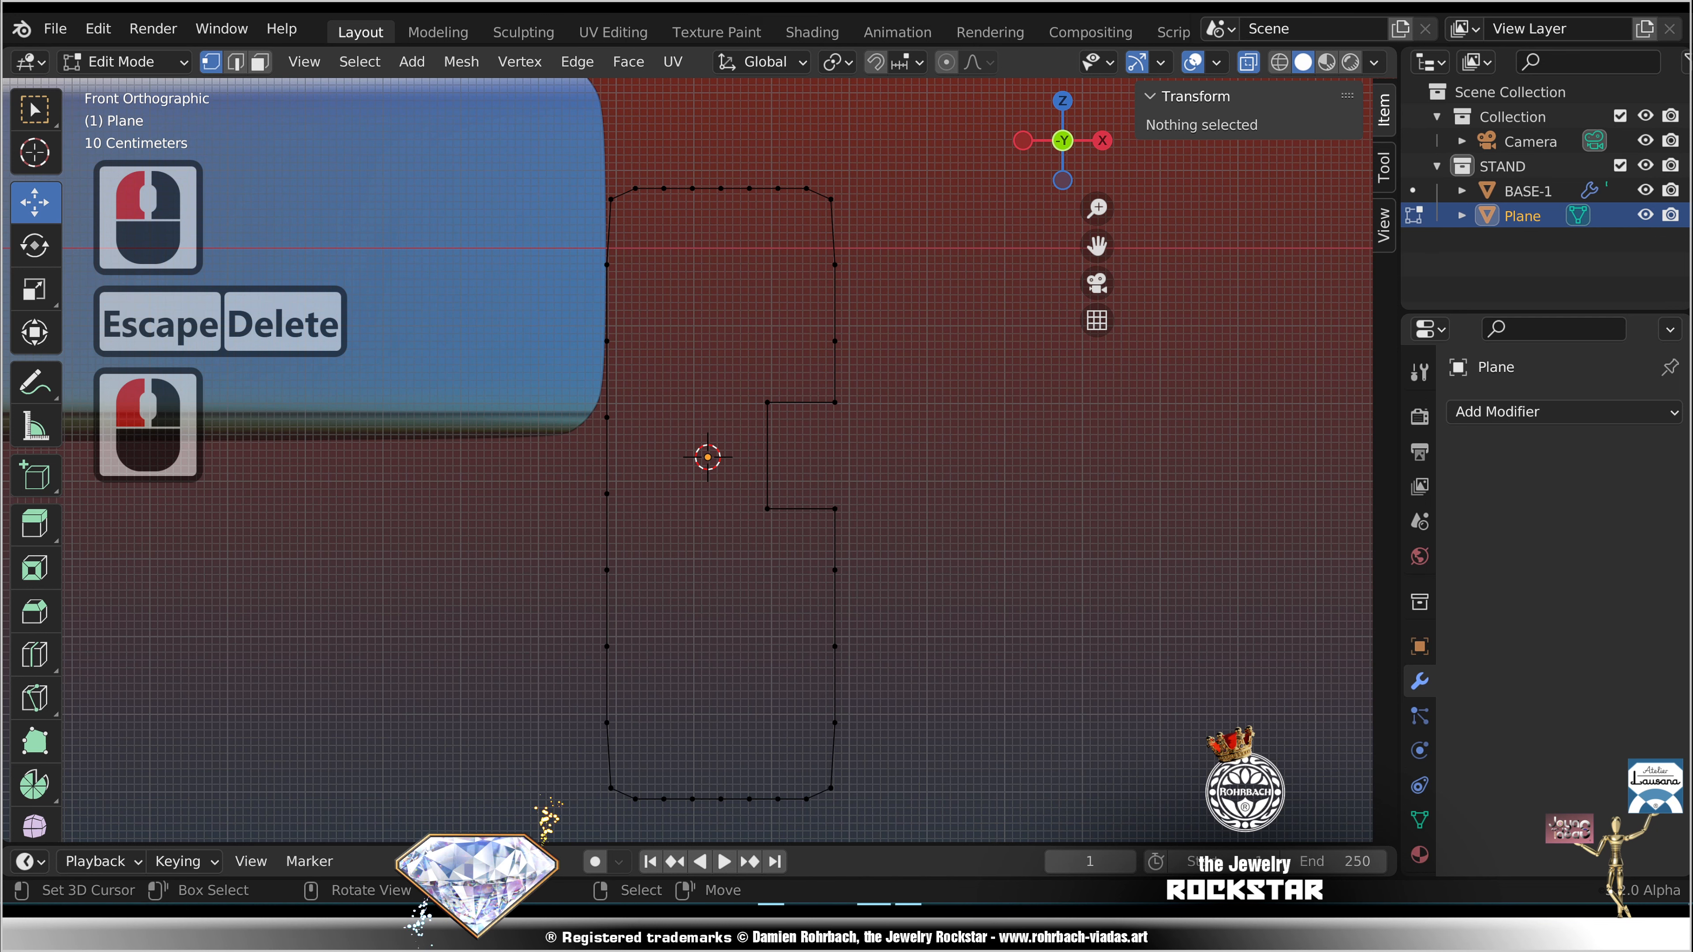
key(ctrl+s)
Step: Select the whole profile outline, set its global median Y to 0 m, and save the file
scroll(707, 460, down, 5)
key(a)
middle_drag(707, 461, 667, 467)
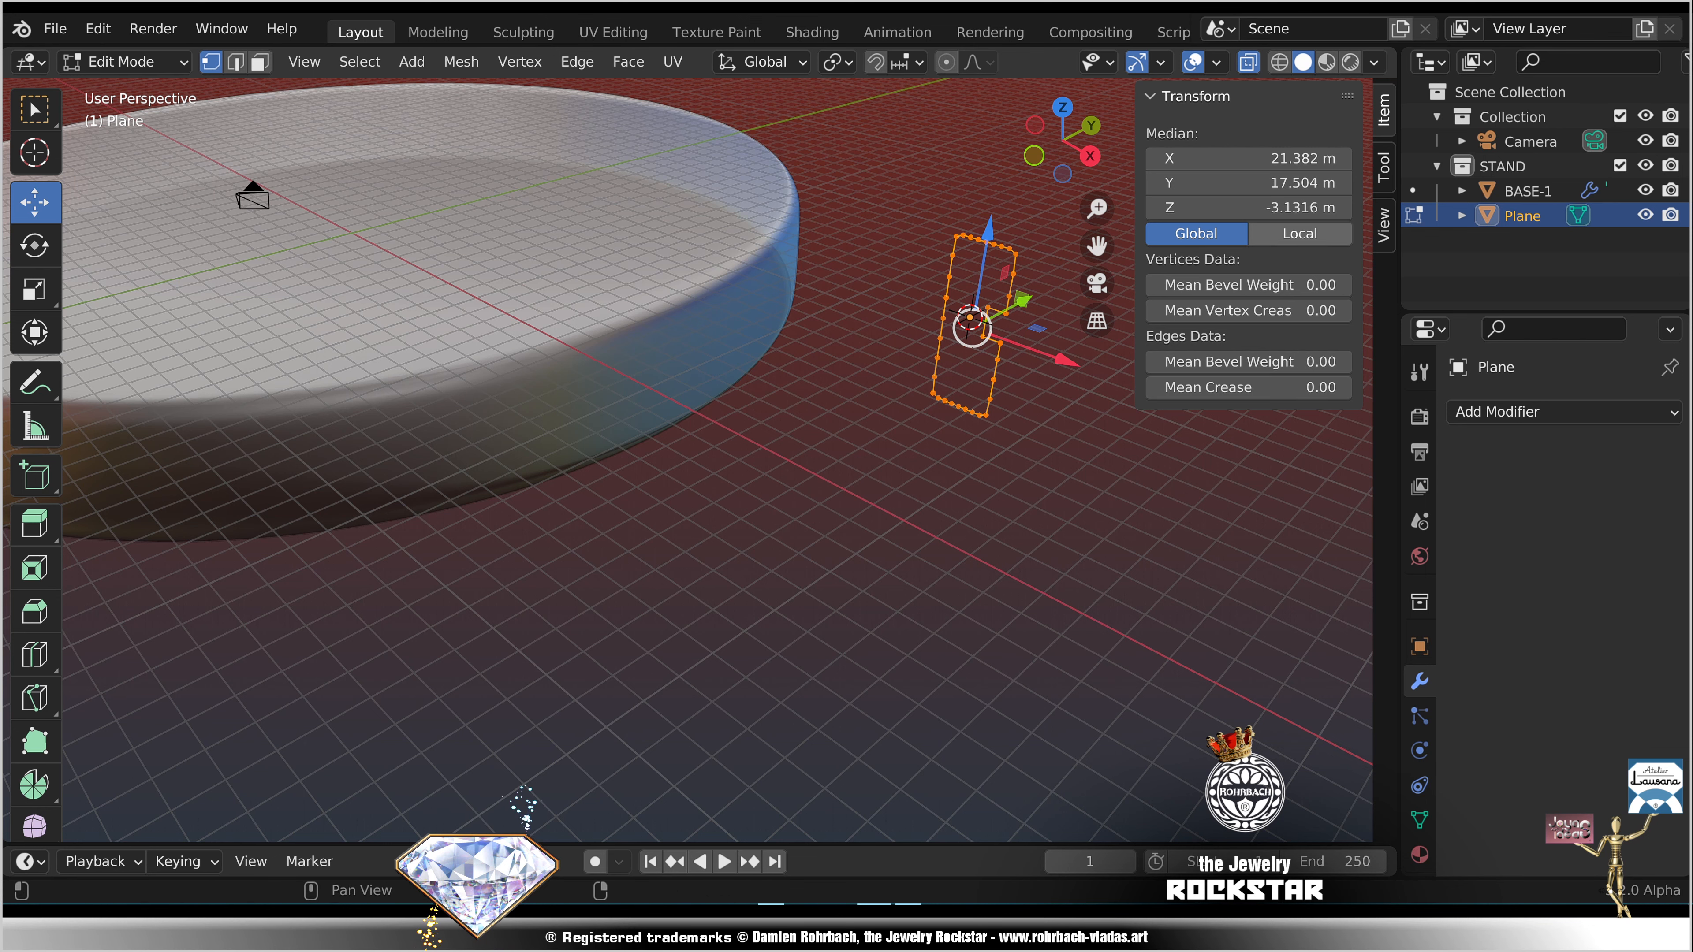
double_click(1247, 183)
text(0)
click(777, 507)
key(Return)
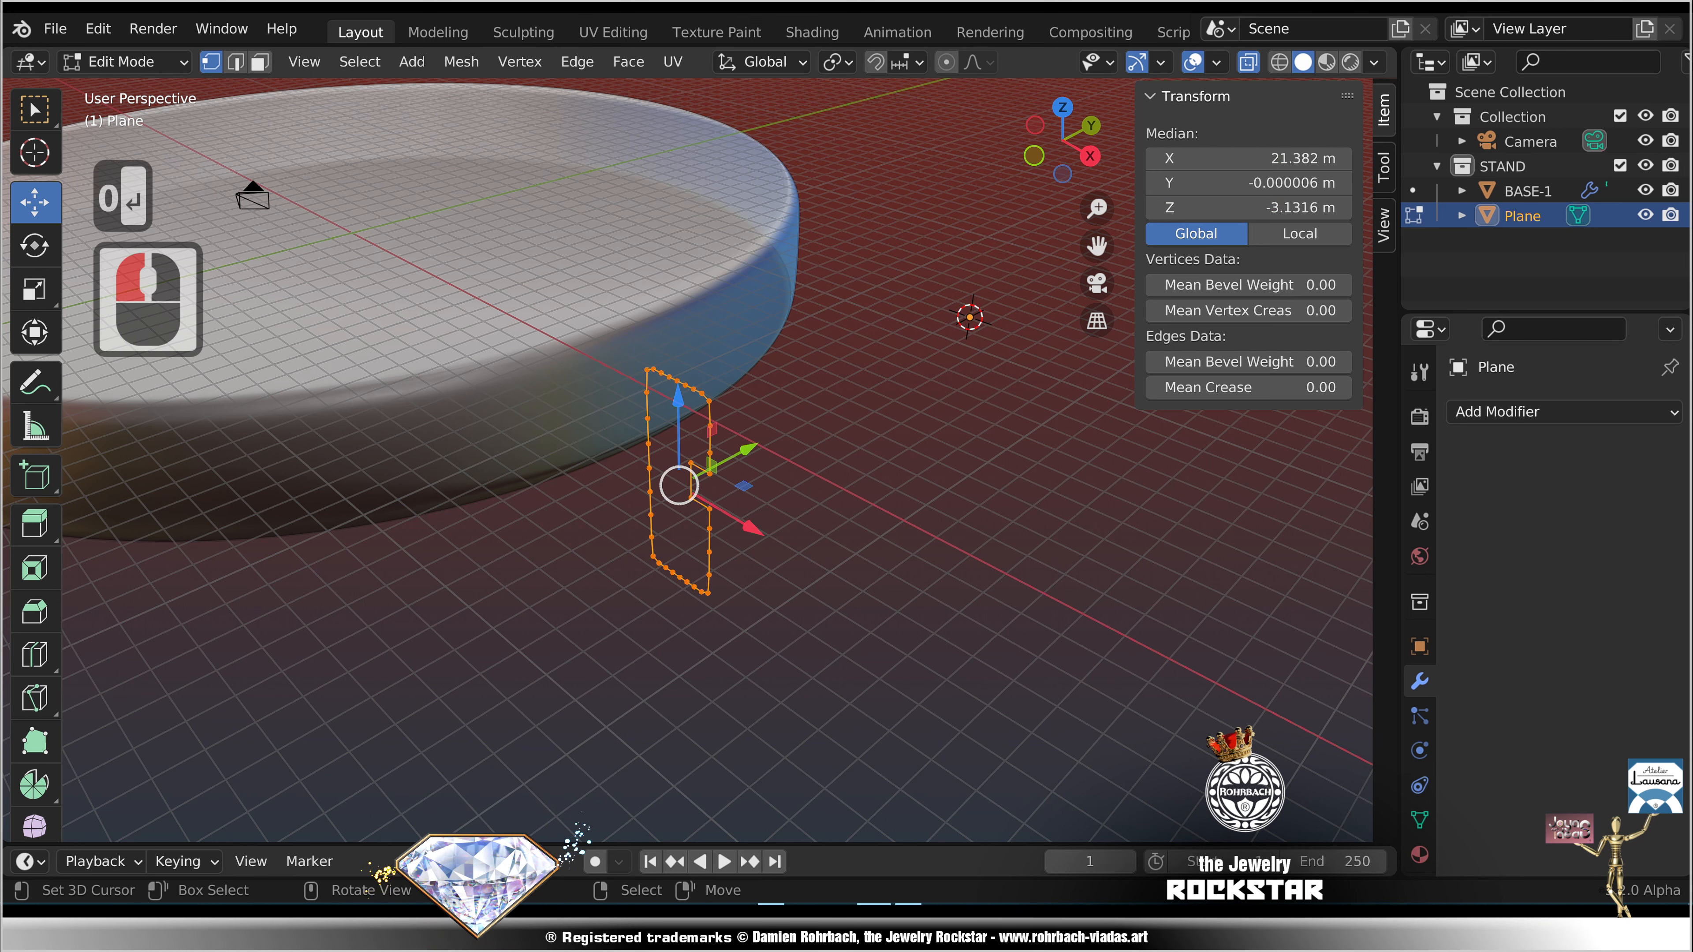
middle_drag(778, 507, 809, 515)
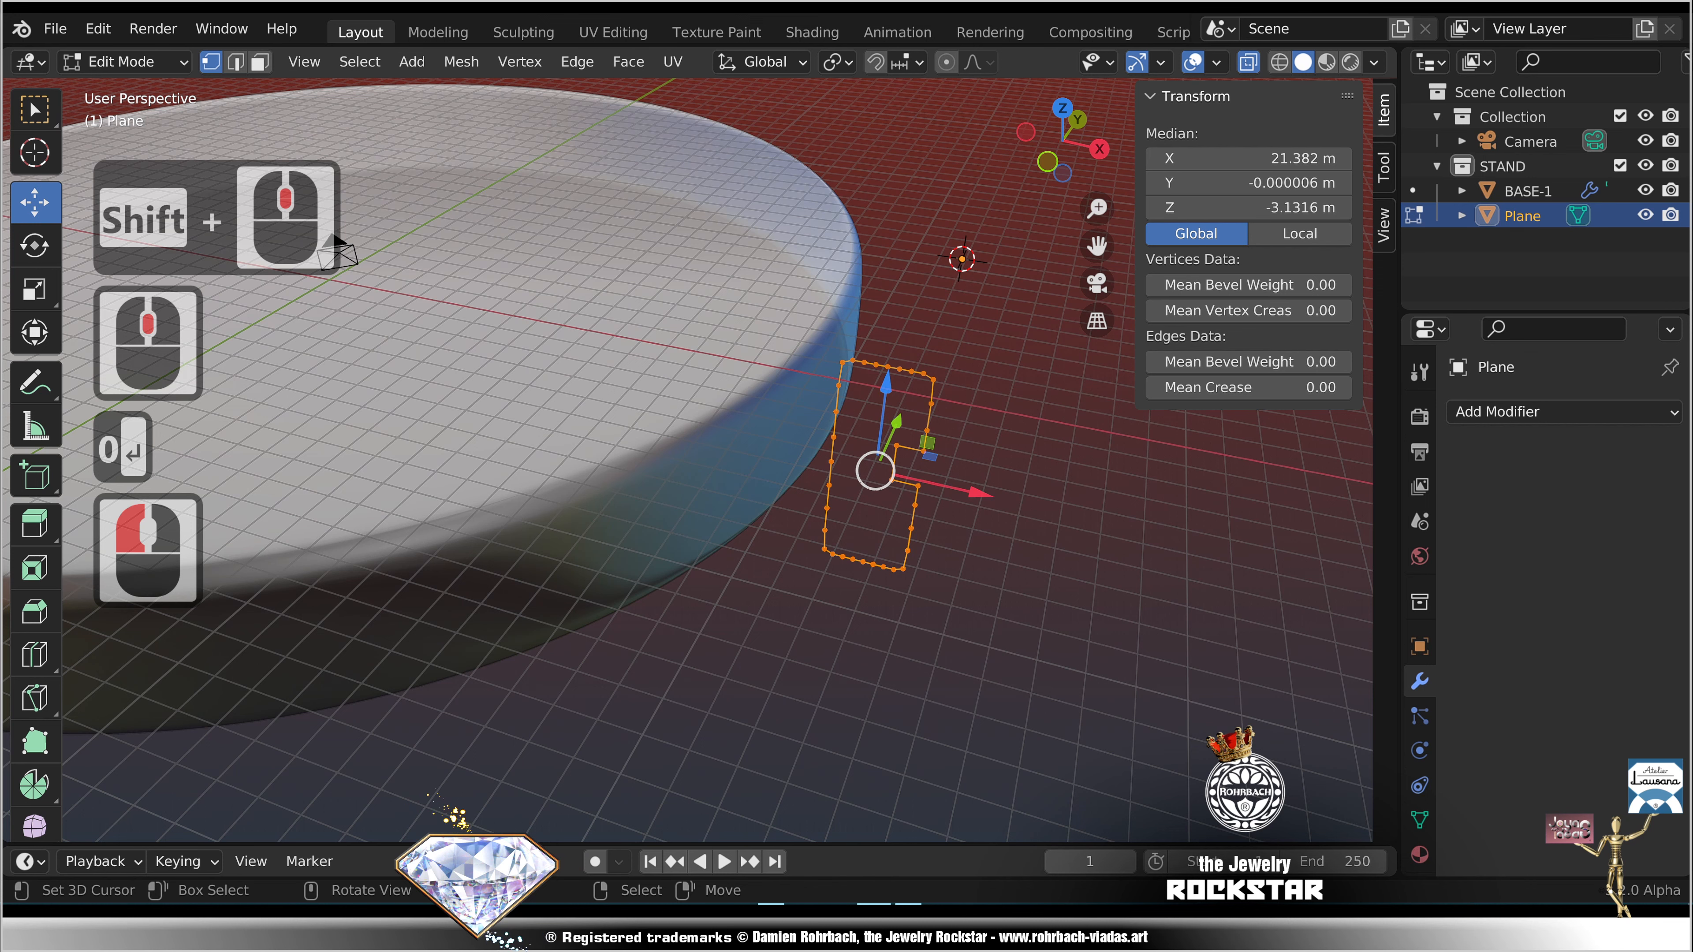
key(ctrl+s)
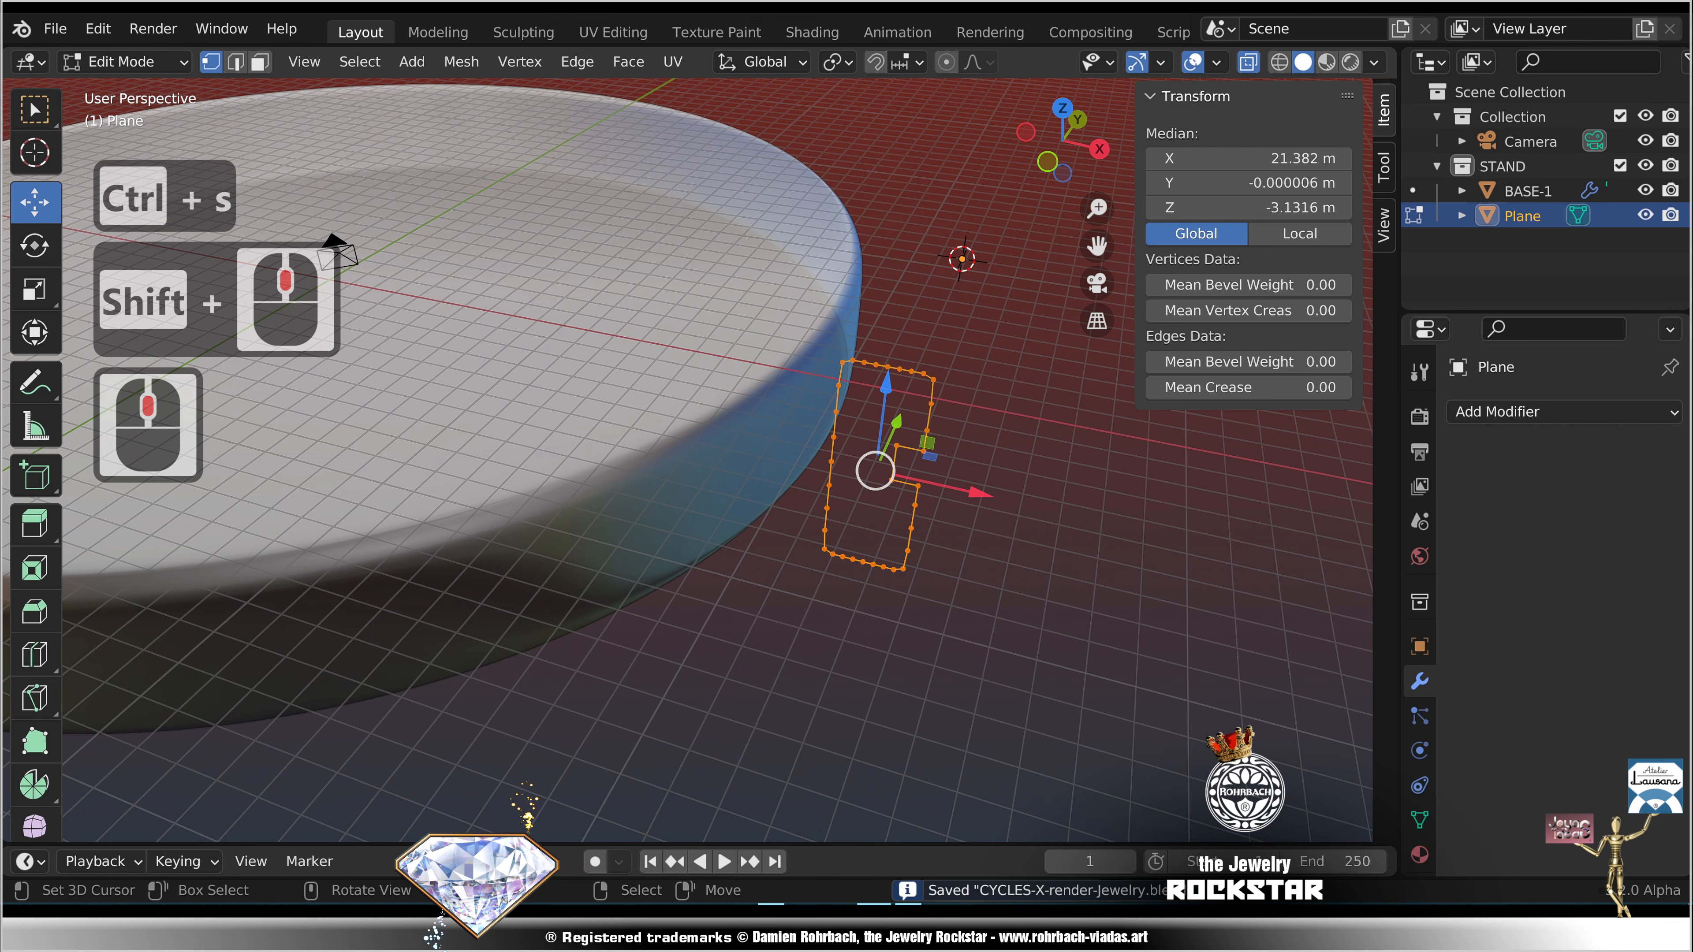
Step: Spin the profile outline around the Z axis with the spin center at the world origin
click(34, 785)
scroll(994, 488, down, 6)
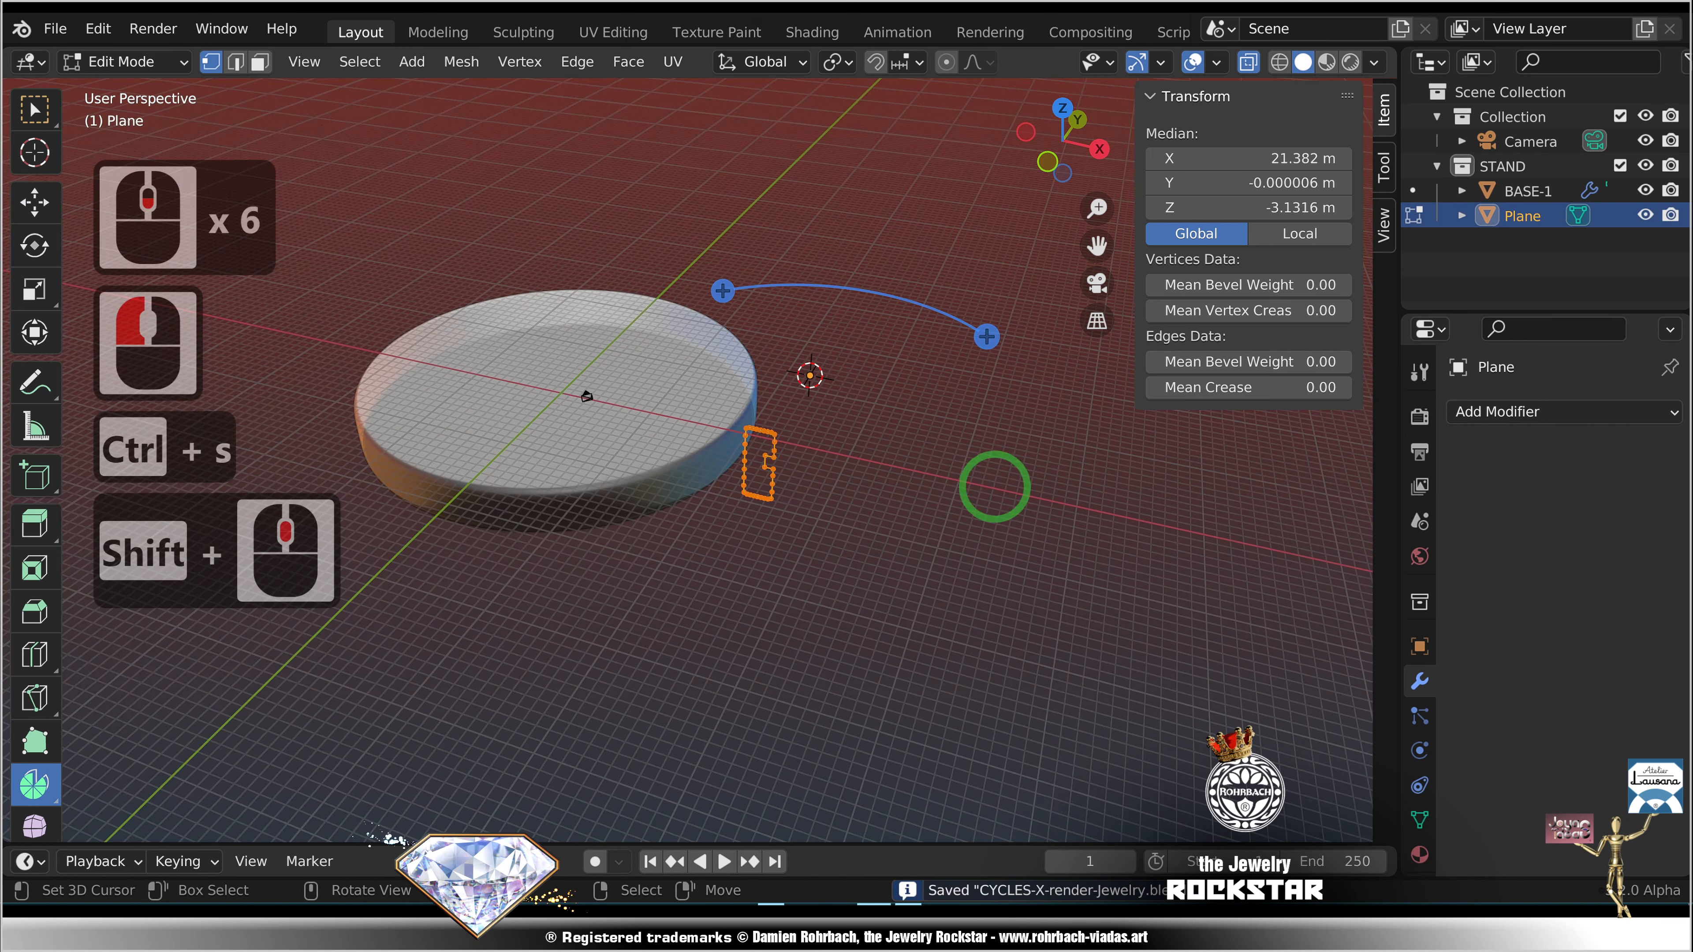
middle_drag(994, 487, 904, 521)
drag(1049, 374, 750, 230)
drag(320, 687, 320, 737)
text(0)
key(Return)
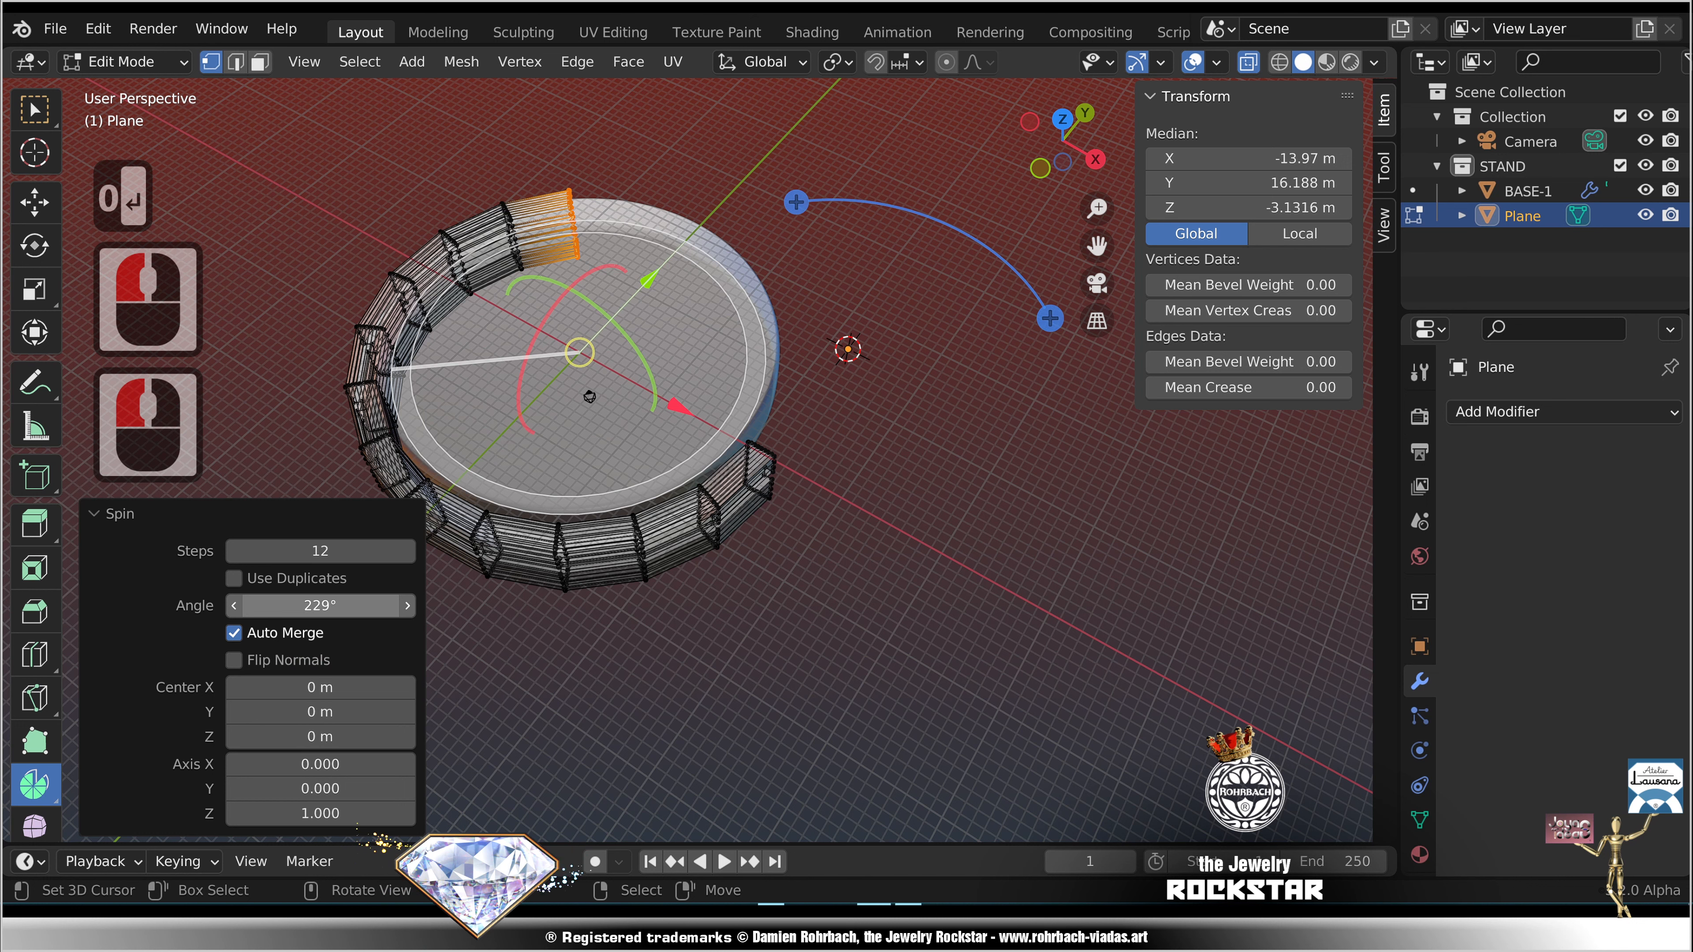
Step: Set the spin to a full 360° angle with 120 steps
double_click(320, 605)
text(360)
key(Return)
double_click(337, 551)
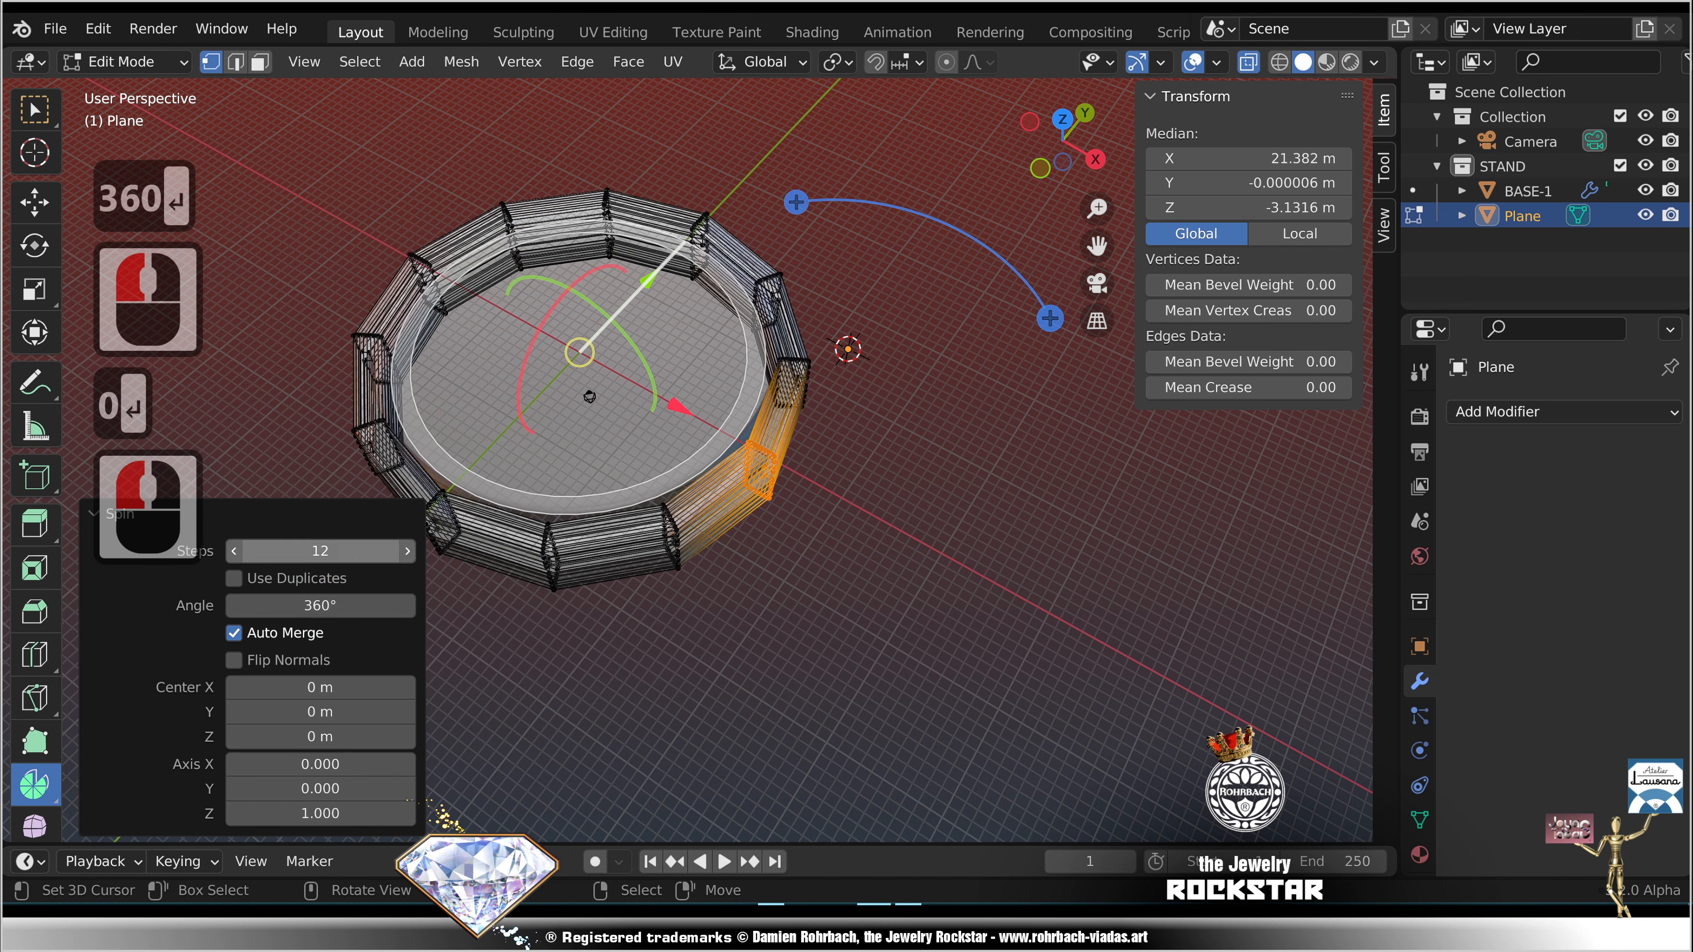
text(120)
key(Return)
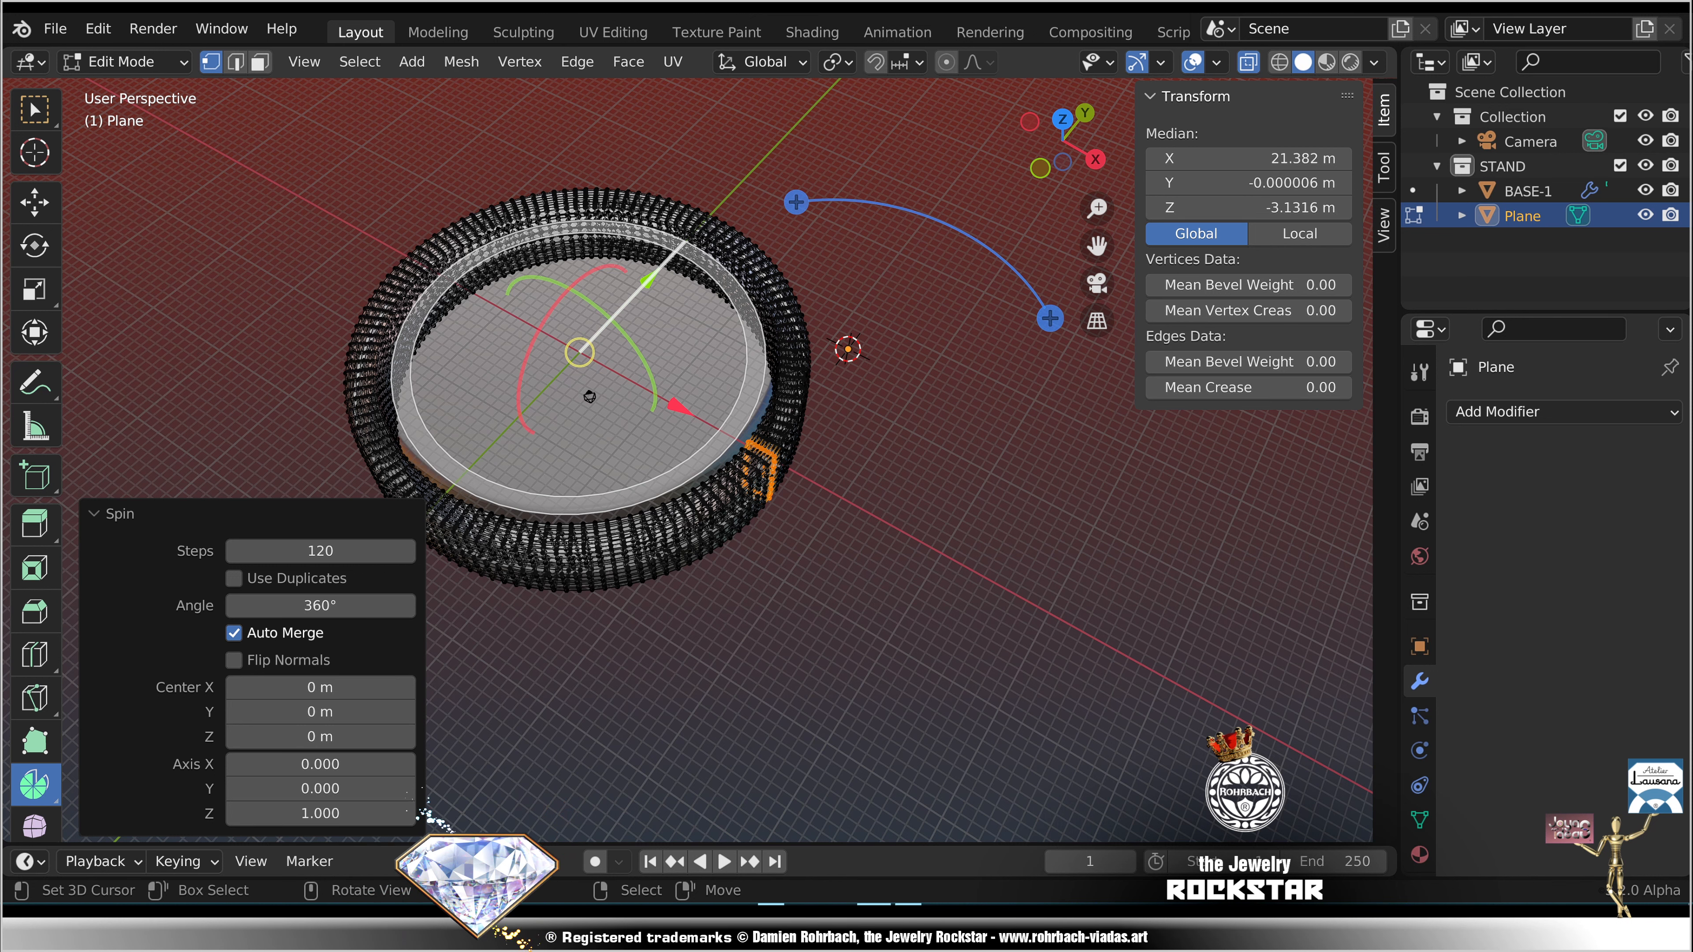
Step: Recalculate the normals of the entire spun ring to face outside, return to Object Mode, and save the file
mouse_move(834, 587)
middle_down()
mouse_move(878, 617)
mouse_move(881, 575)
middle_up()
key(alt+z)
key(a)
click(462, 62)
click(570, 472)
click(747, 488)
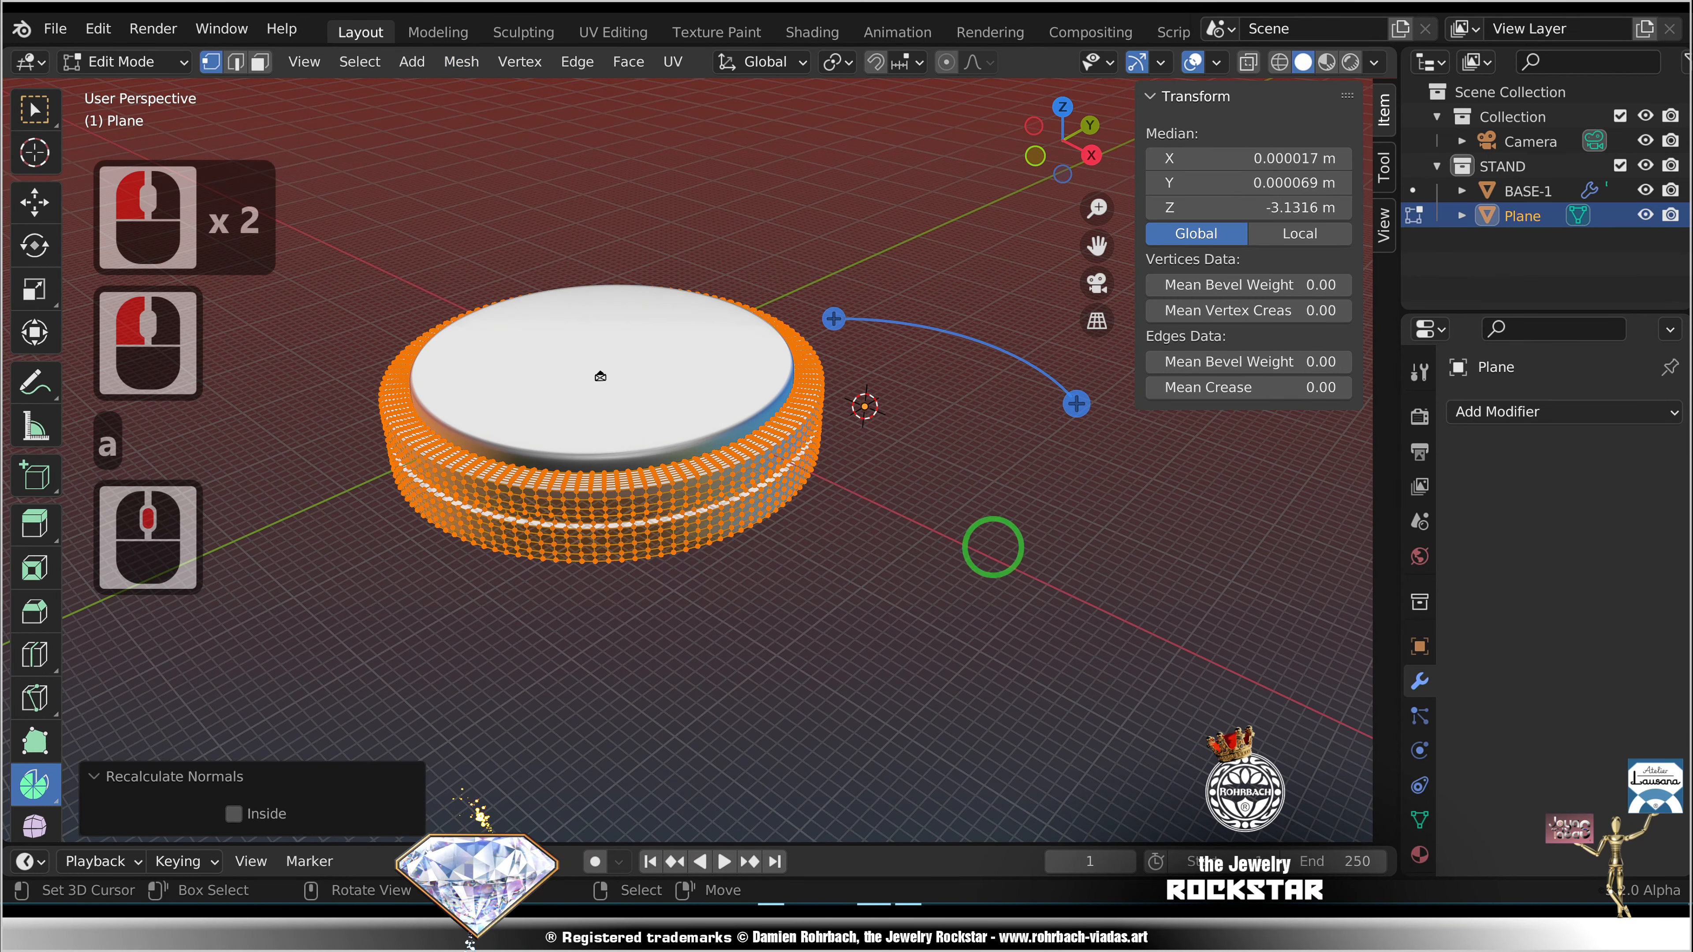
key(Tab)
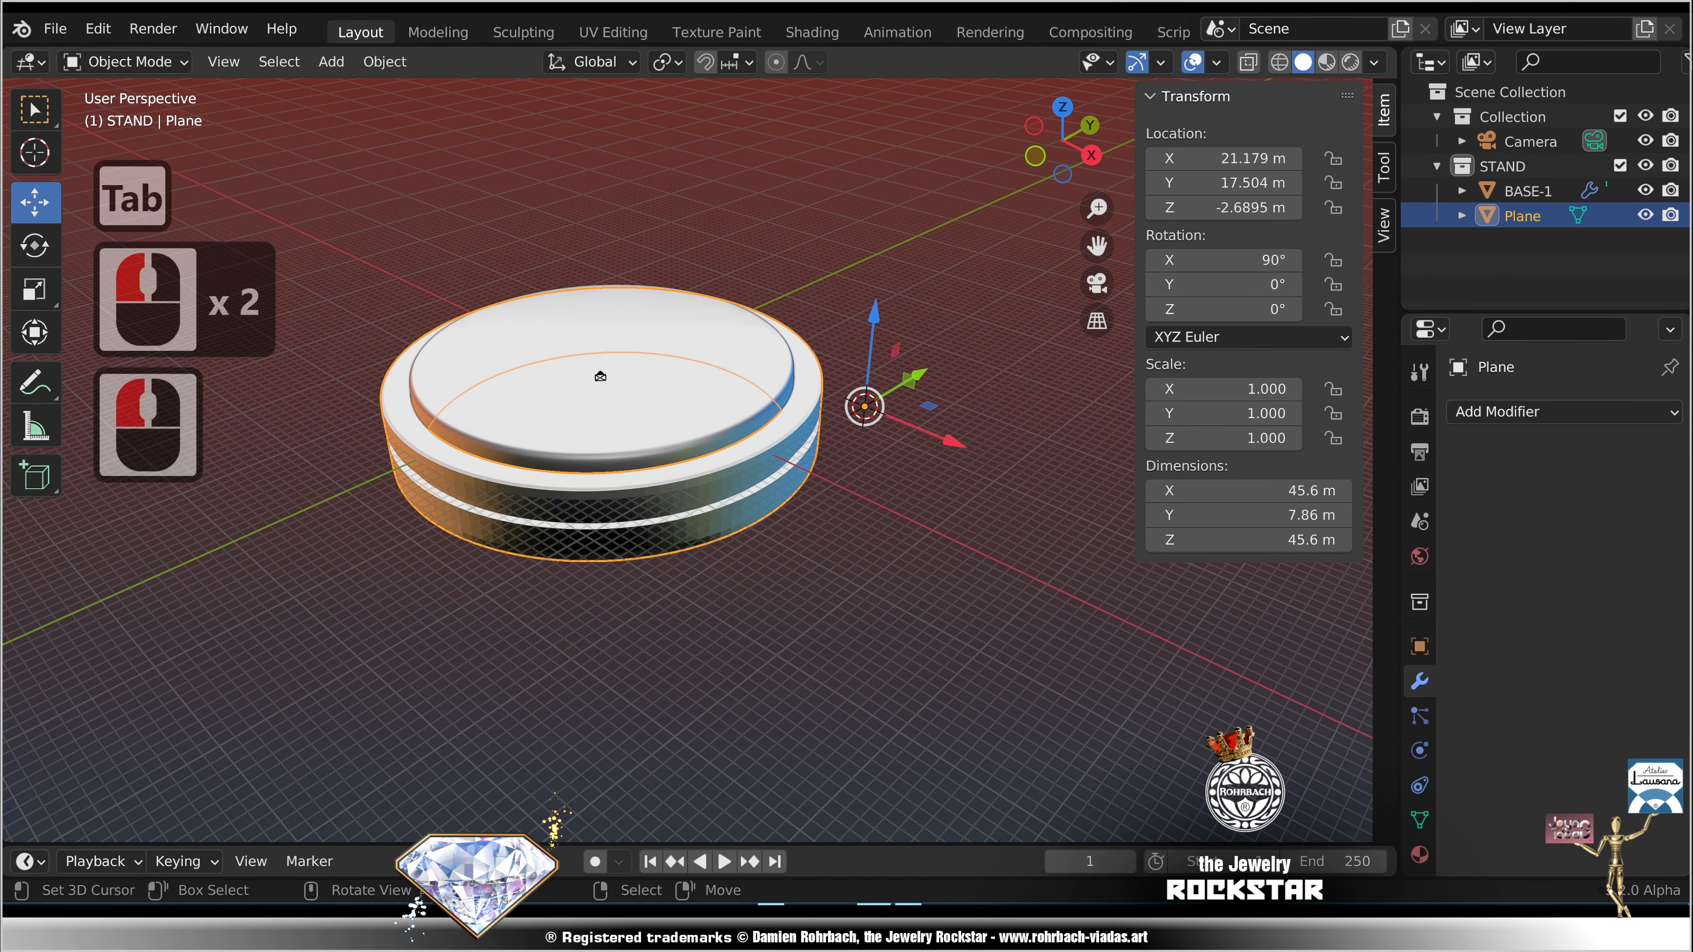
key(ctrl+s)
Step: Rename the spun ring object from Plane to BASE-FRAME
click(1523, 215)
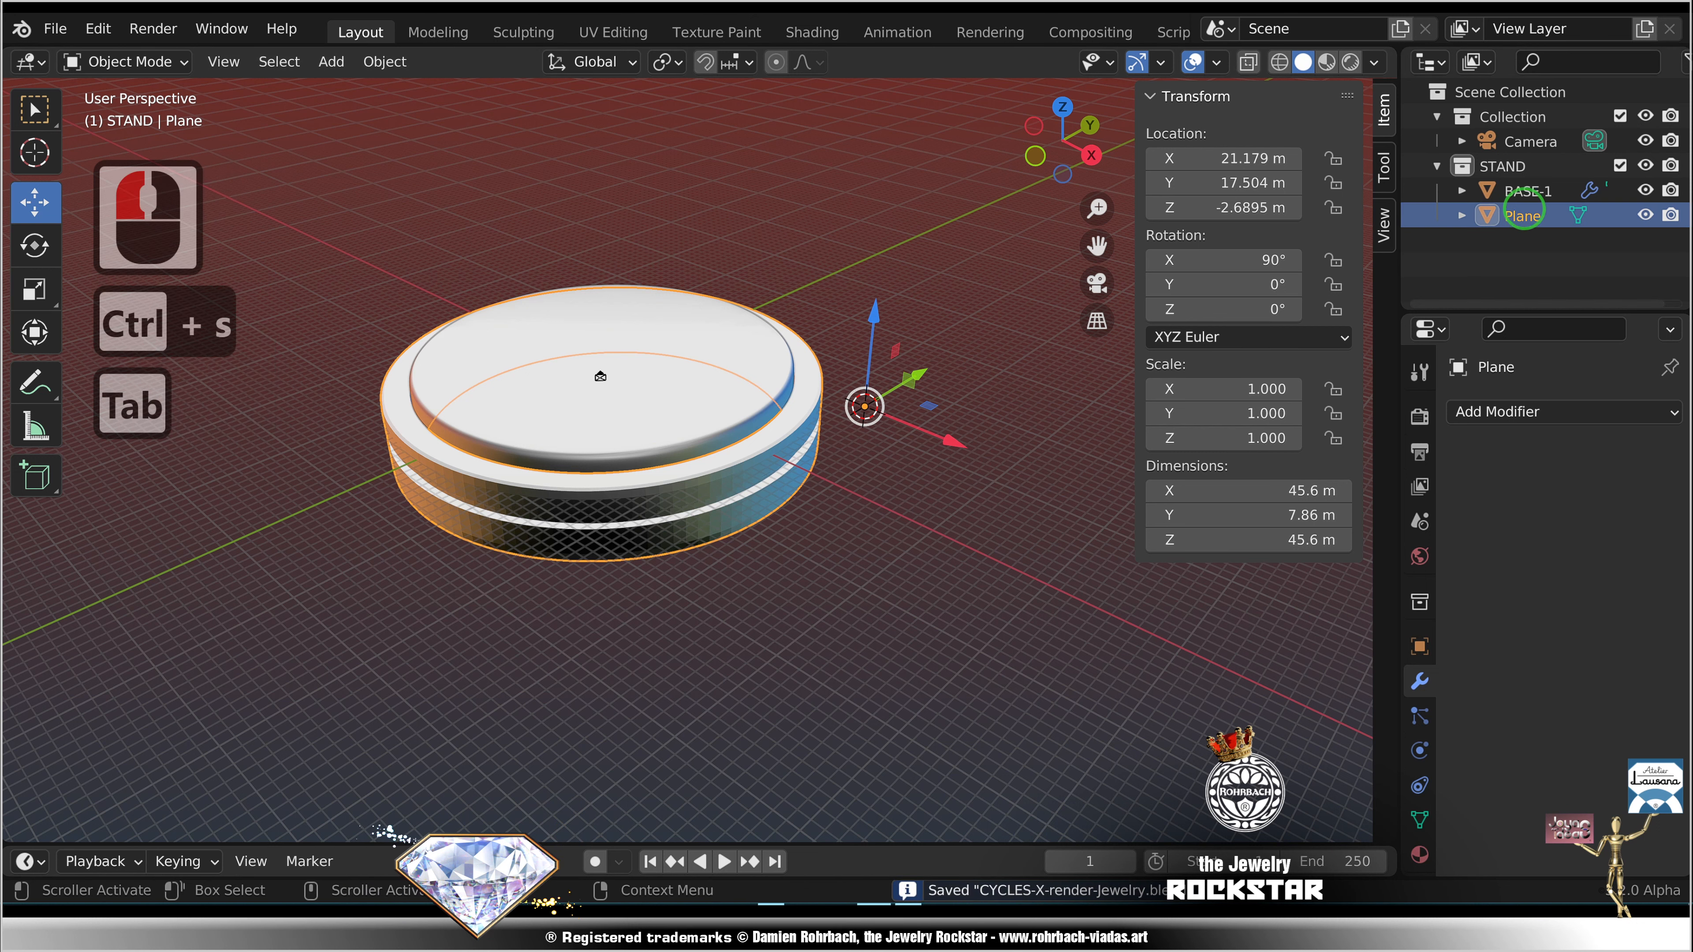
key(F2)
text(BASE-FRAME)
Step: Apply smooth shading to BASE-FRAME and enable Auto Smooth for its normals
click(384, 61)
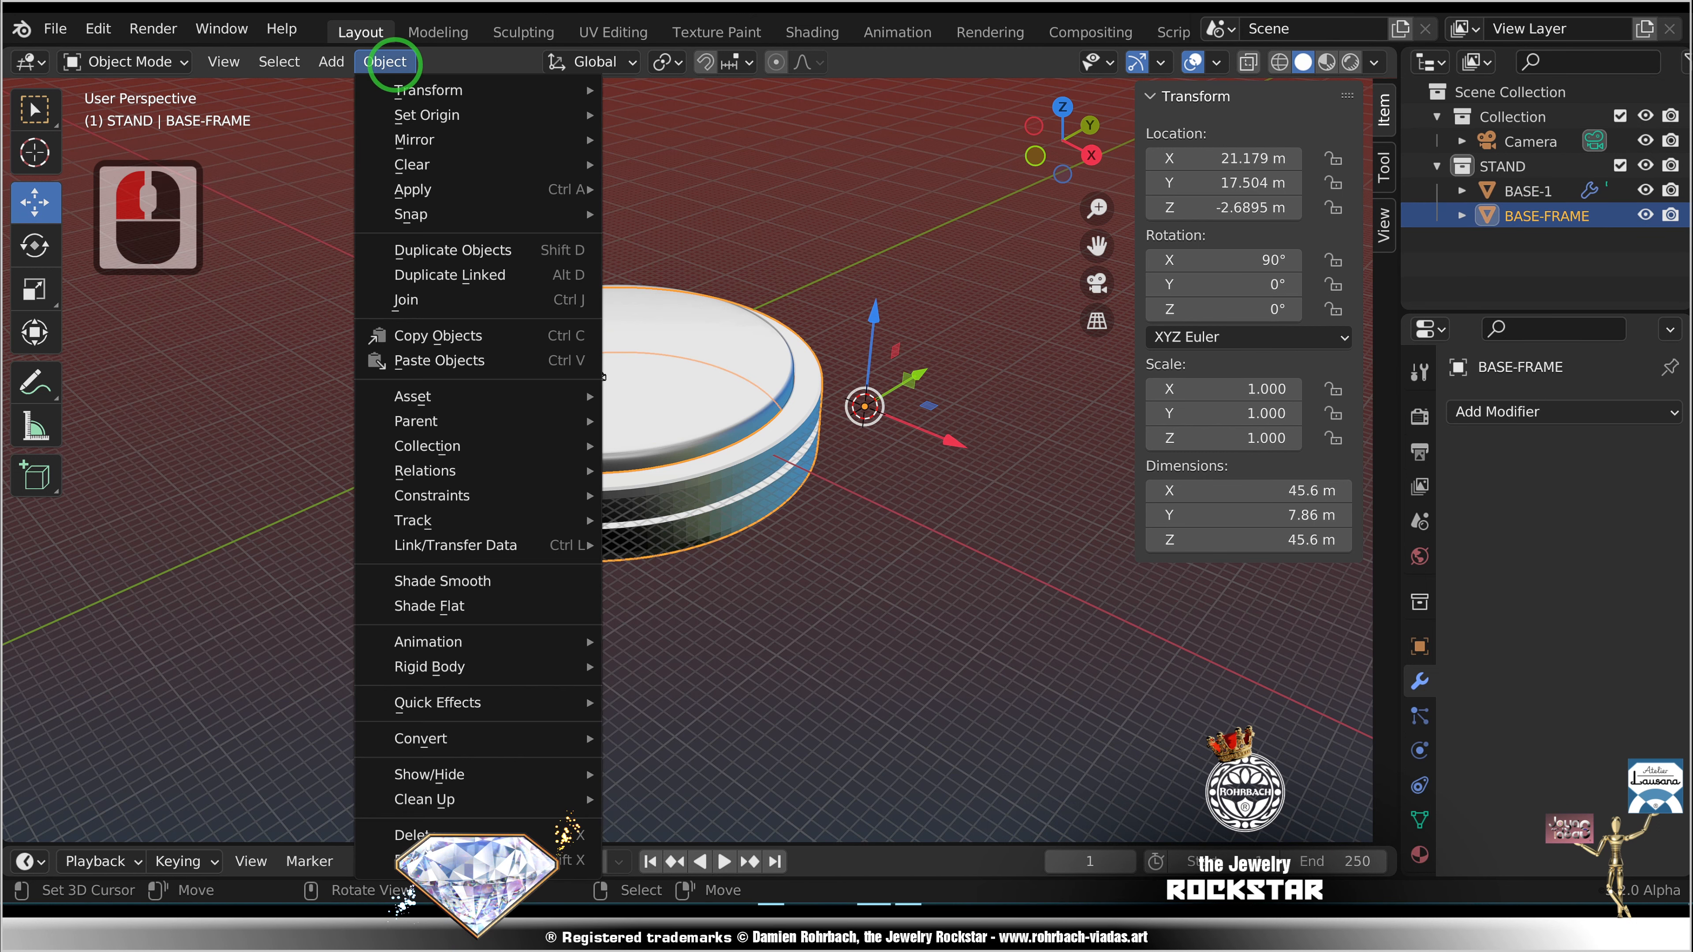
click(457, 585)
click(1421, 819)
scroll(1452, 800, down, 4)
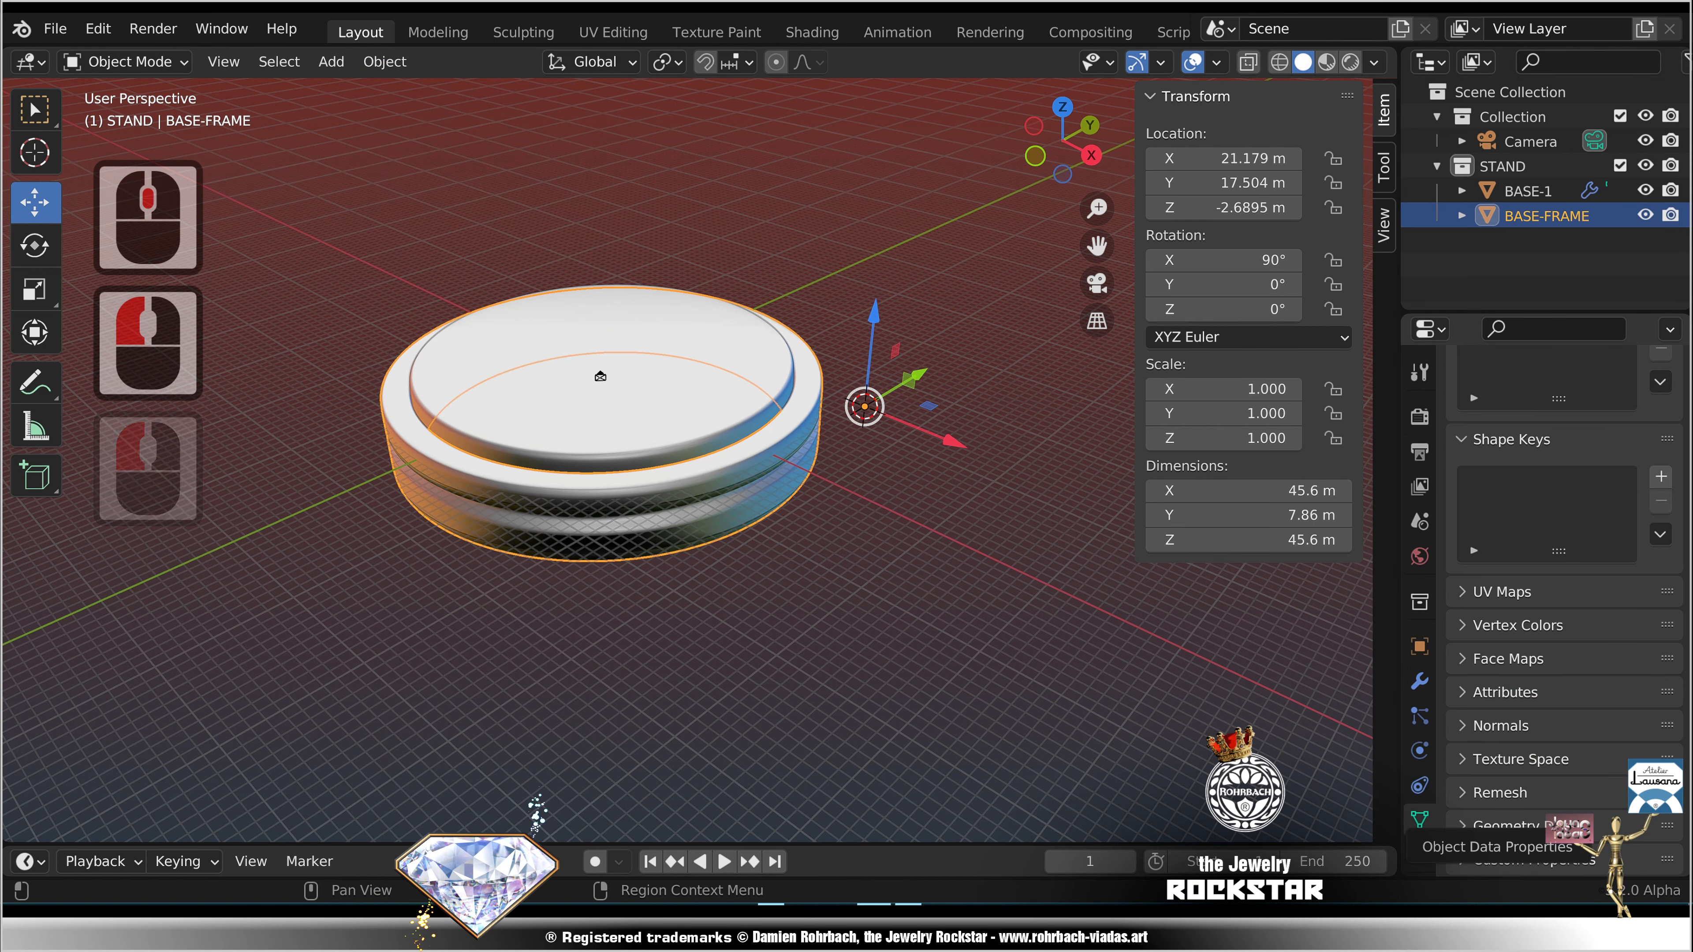
click(1501, 726)
click(1546, 763)
middle_drag(604, 374, 598, 381)
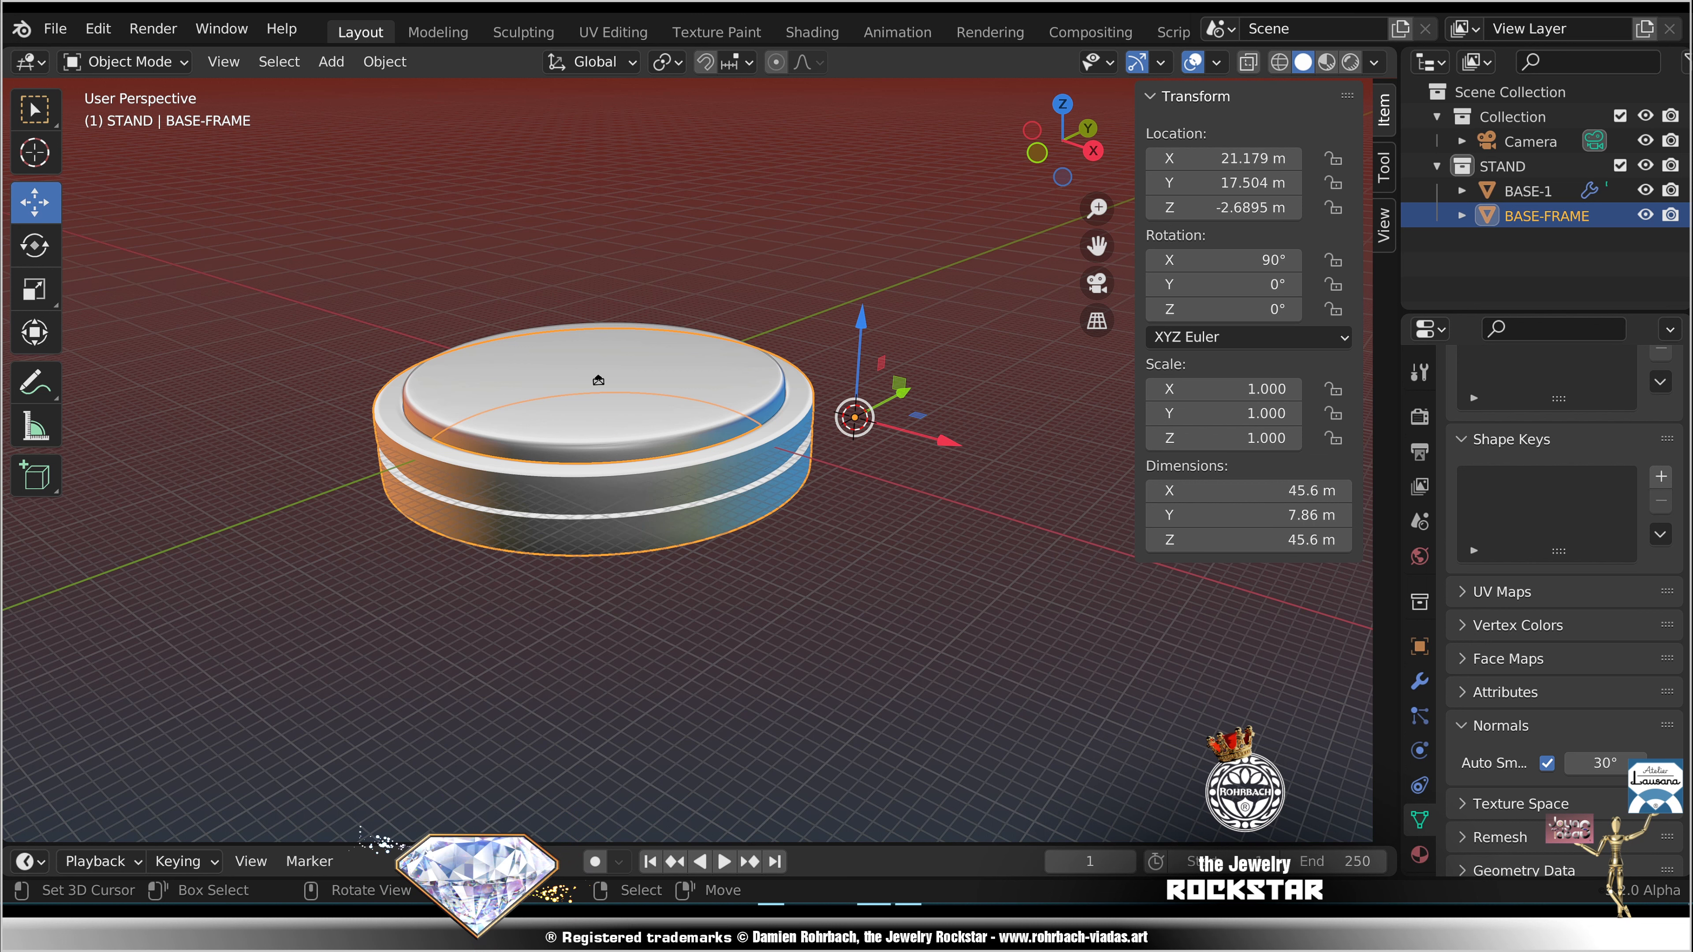
Step: Select BASE-FRAME's bottommost vertices in see-through front view and snap the 3D cursor to the selection
key(Tab)
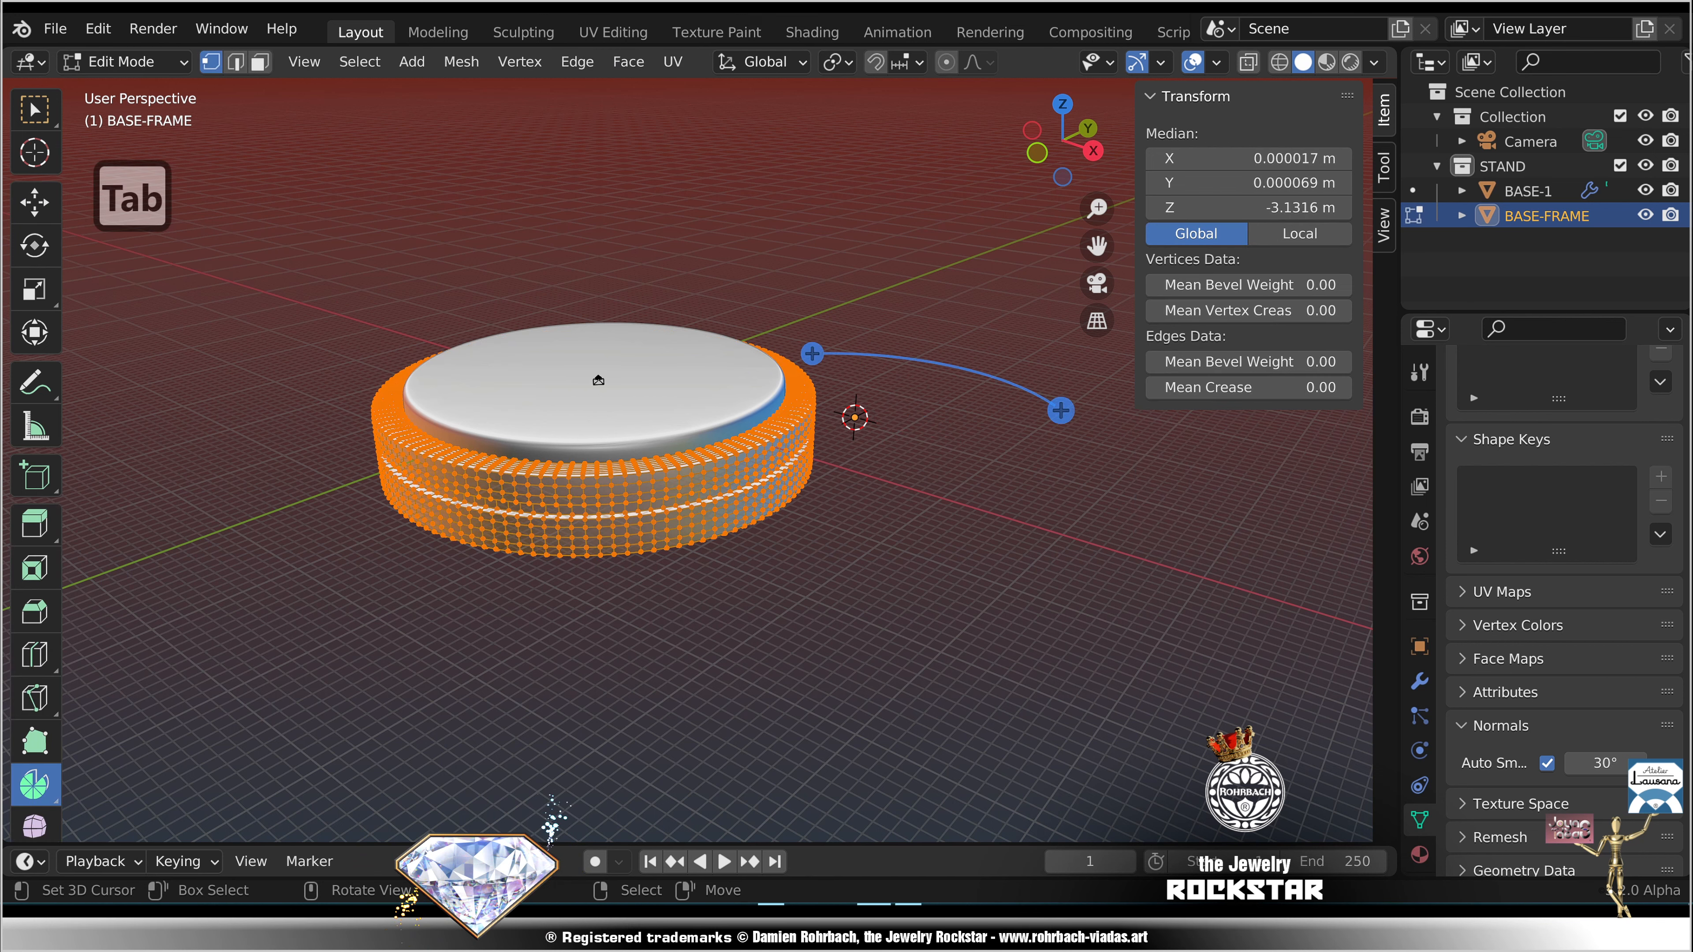
key(alt+a)
click(35, 202)
key(KP_1)
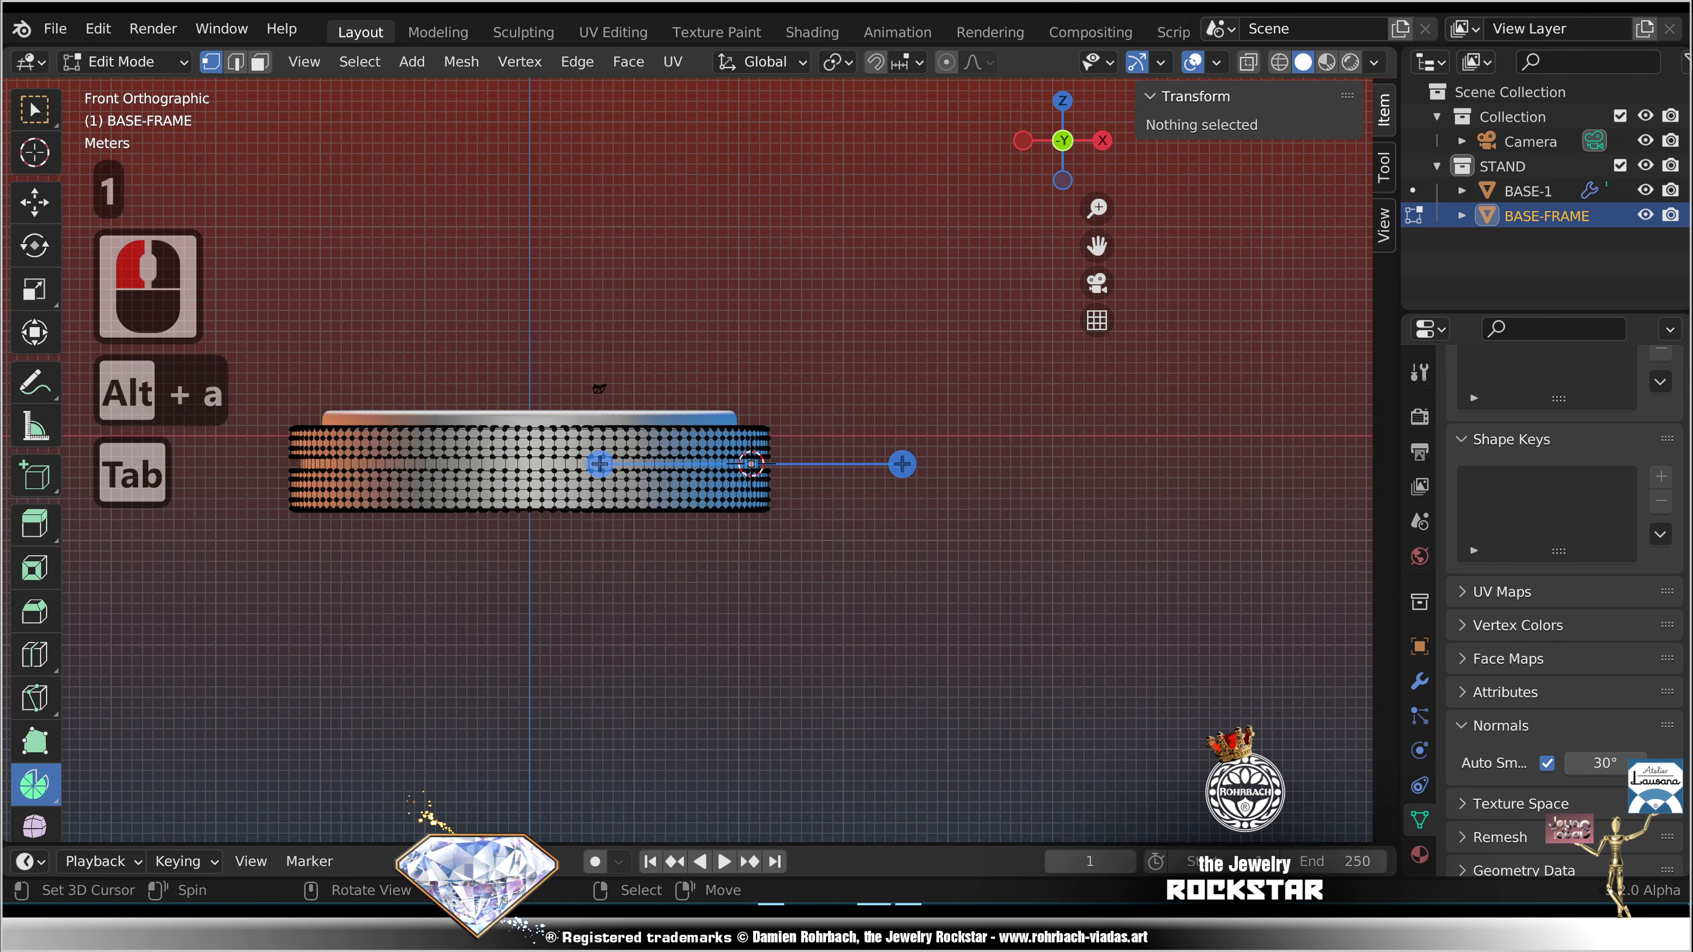
click(404, 605)
key(alt+z)
key(b)
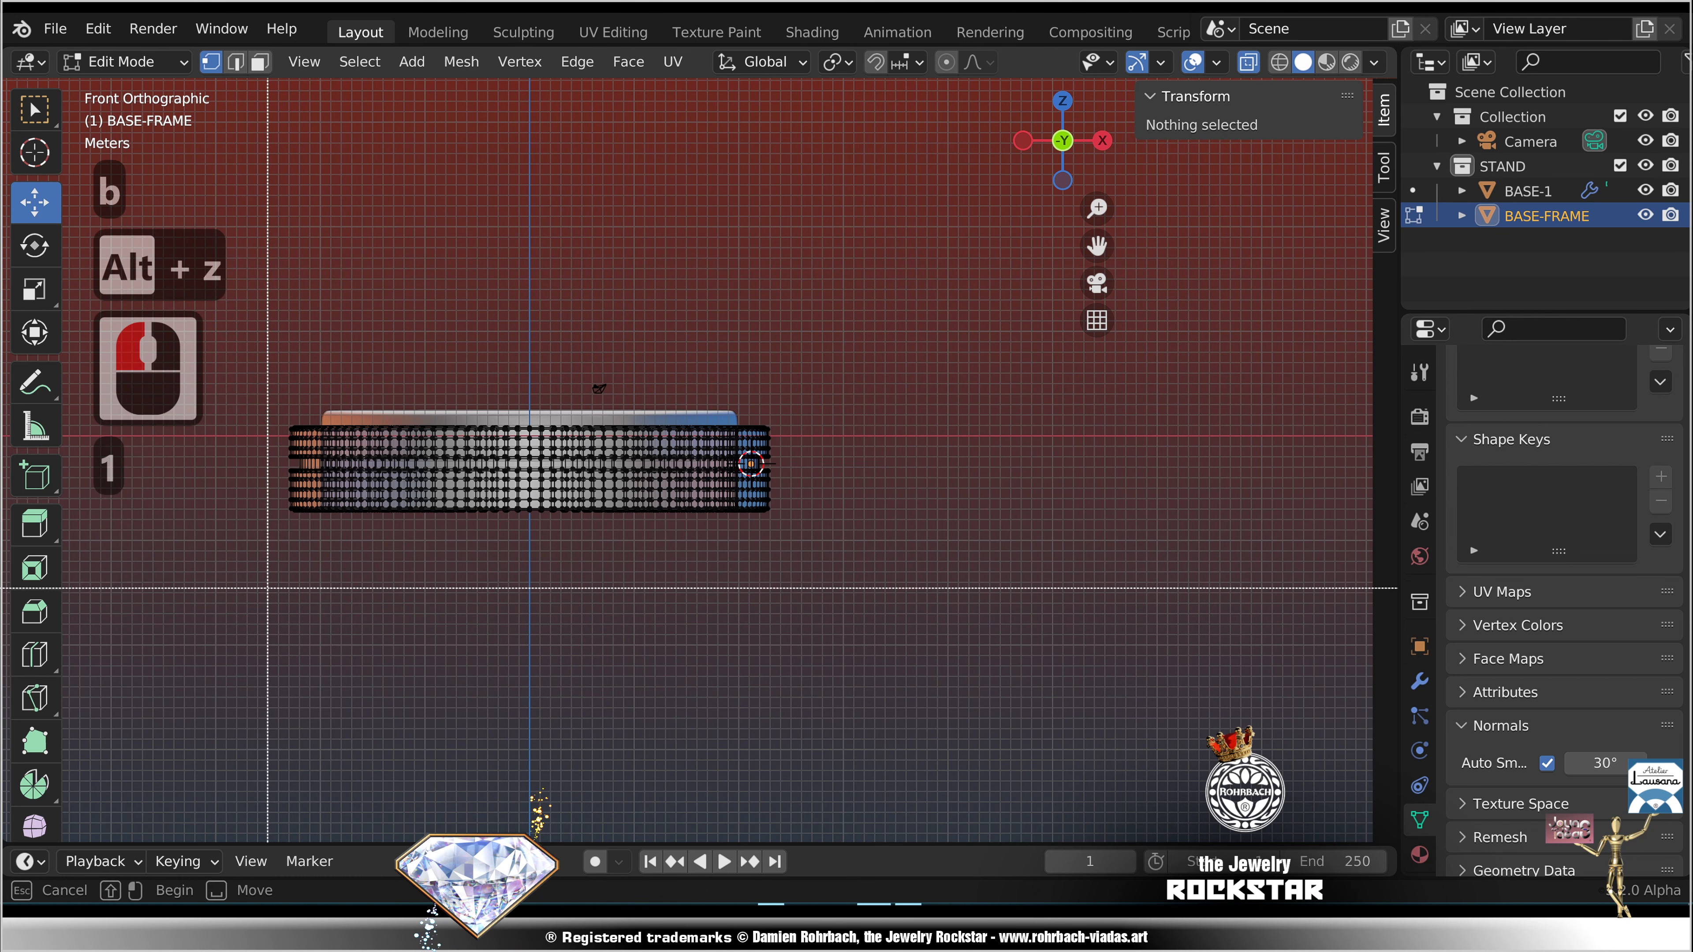
shift+middle_drag(401, 567, 523, 570)
scroll(523, 570, up, 3)
drag(365, 478, 1322, 574)
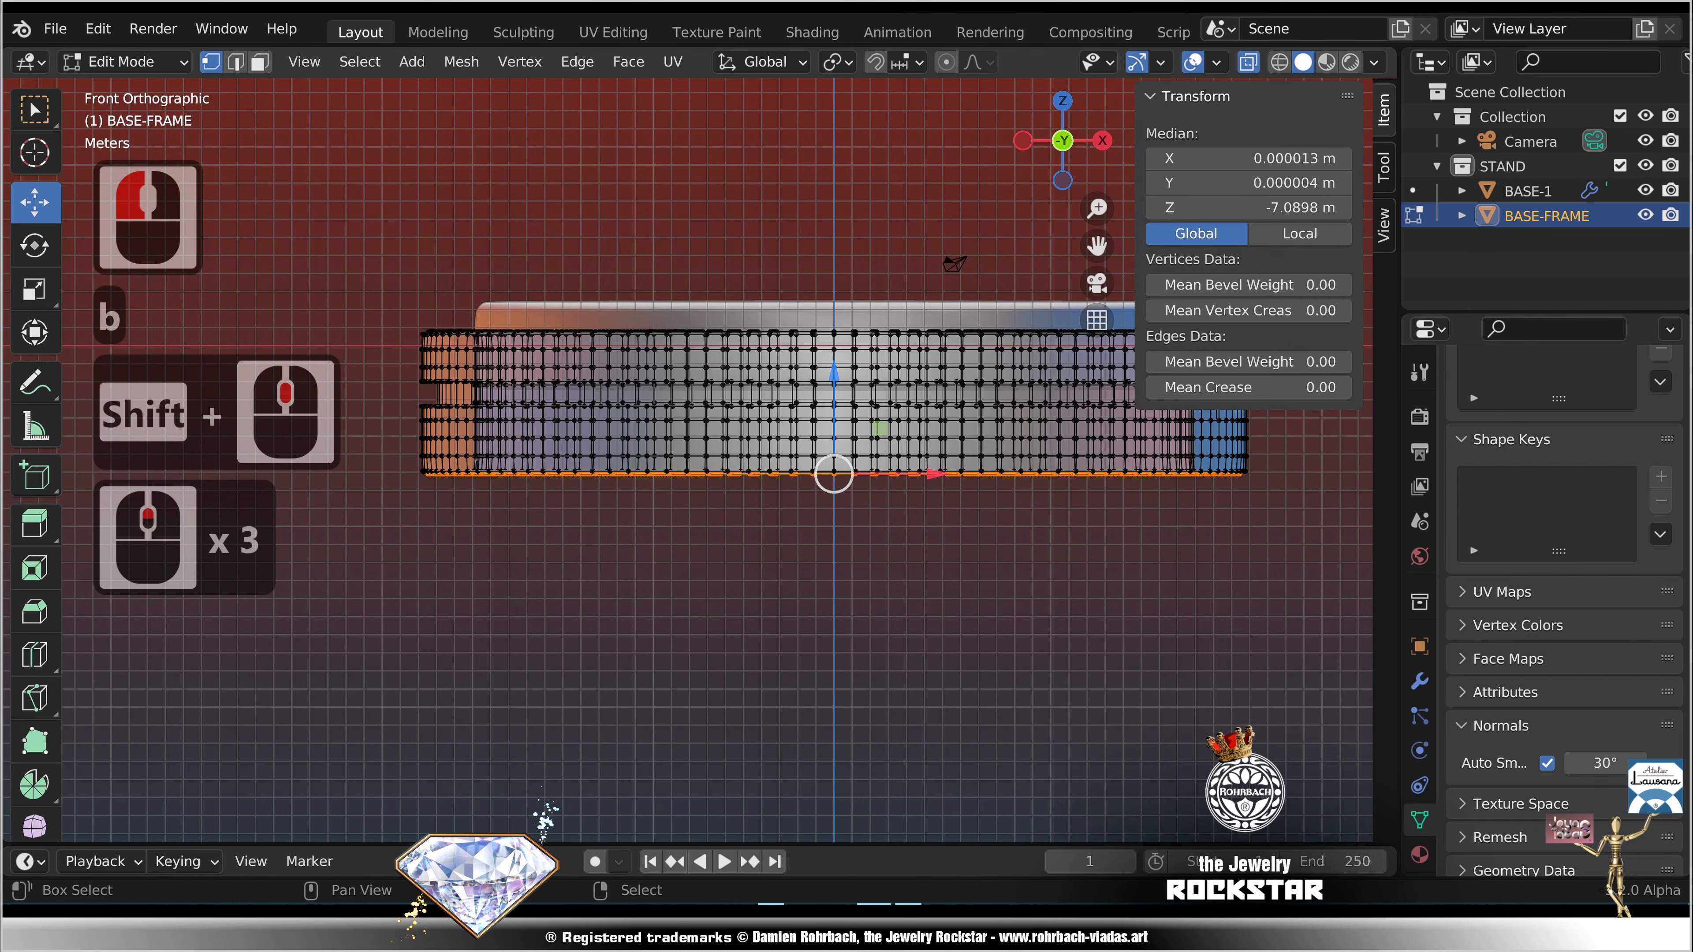
key(shift+s)
click(1127, 667)
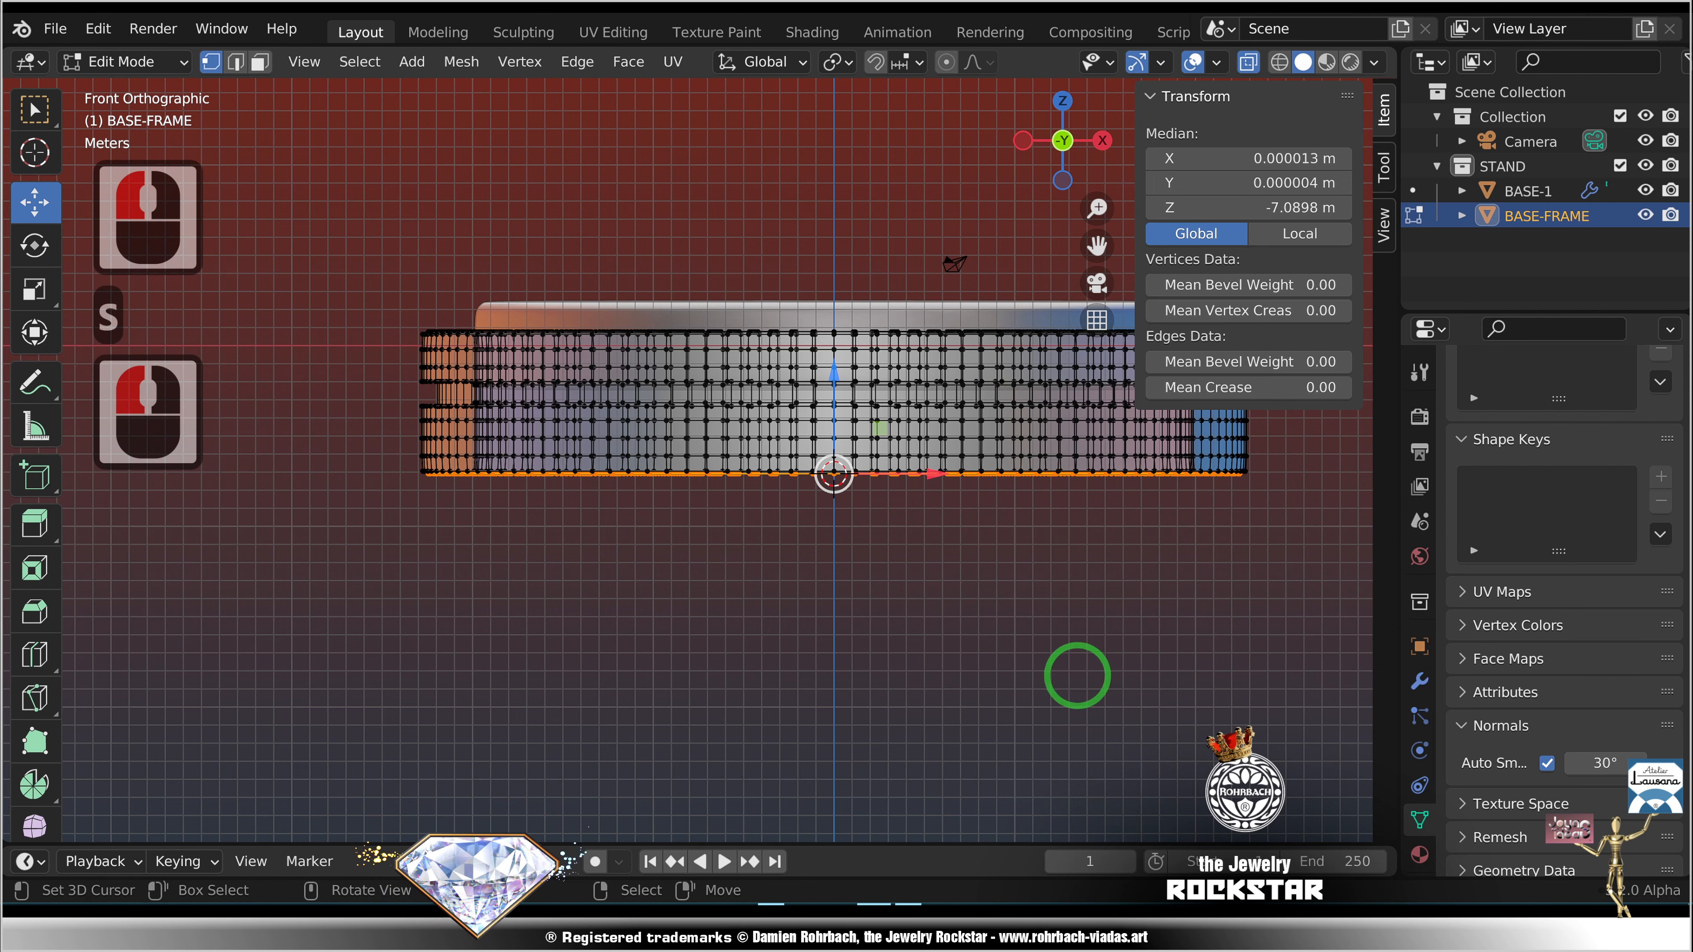
Step: Return to Object Mode and set BASE-FRAME's origin to the 3D cursor
scroll(873, 548, up, 5)
shift+middle_drag(1077, 643, 820, 510)
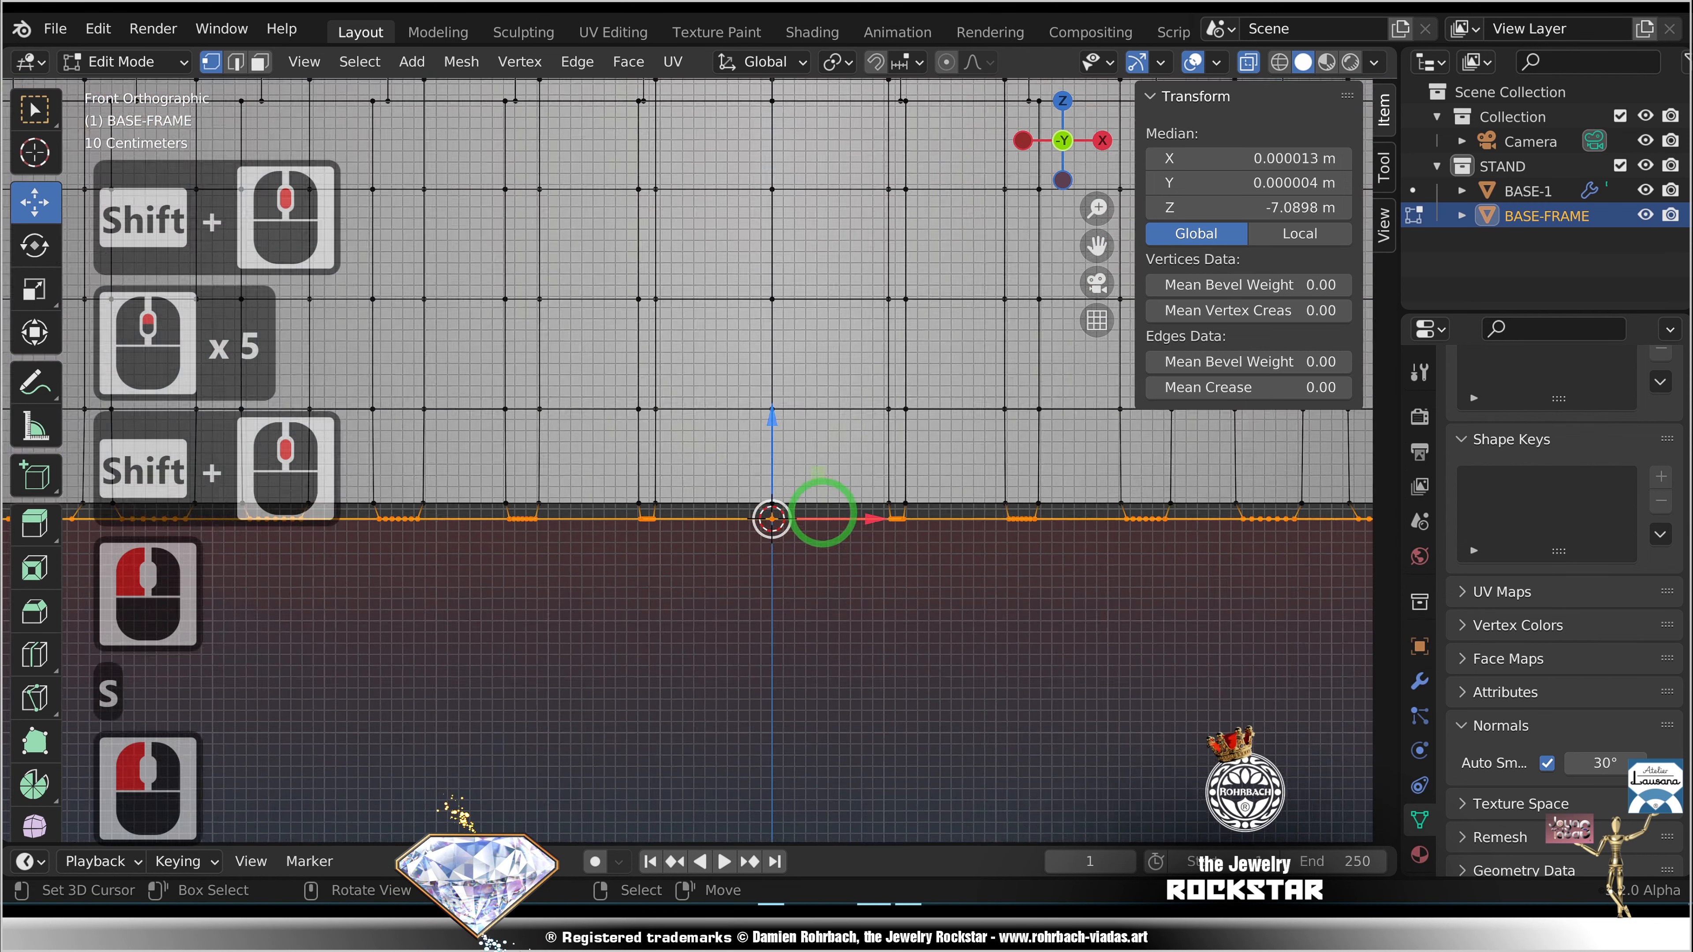
scroll(820, 510, up, 6)
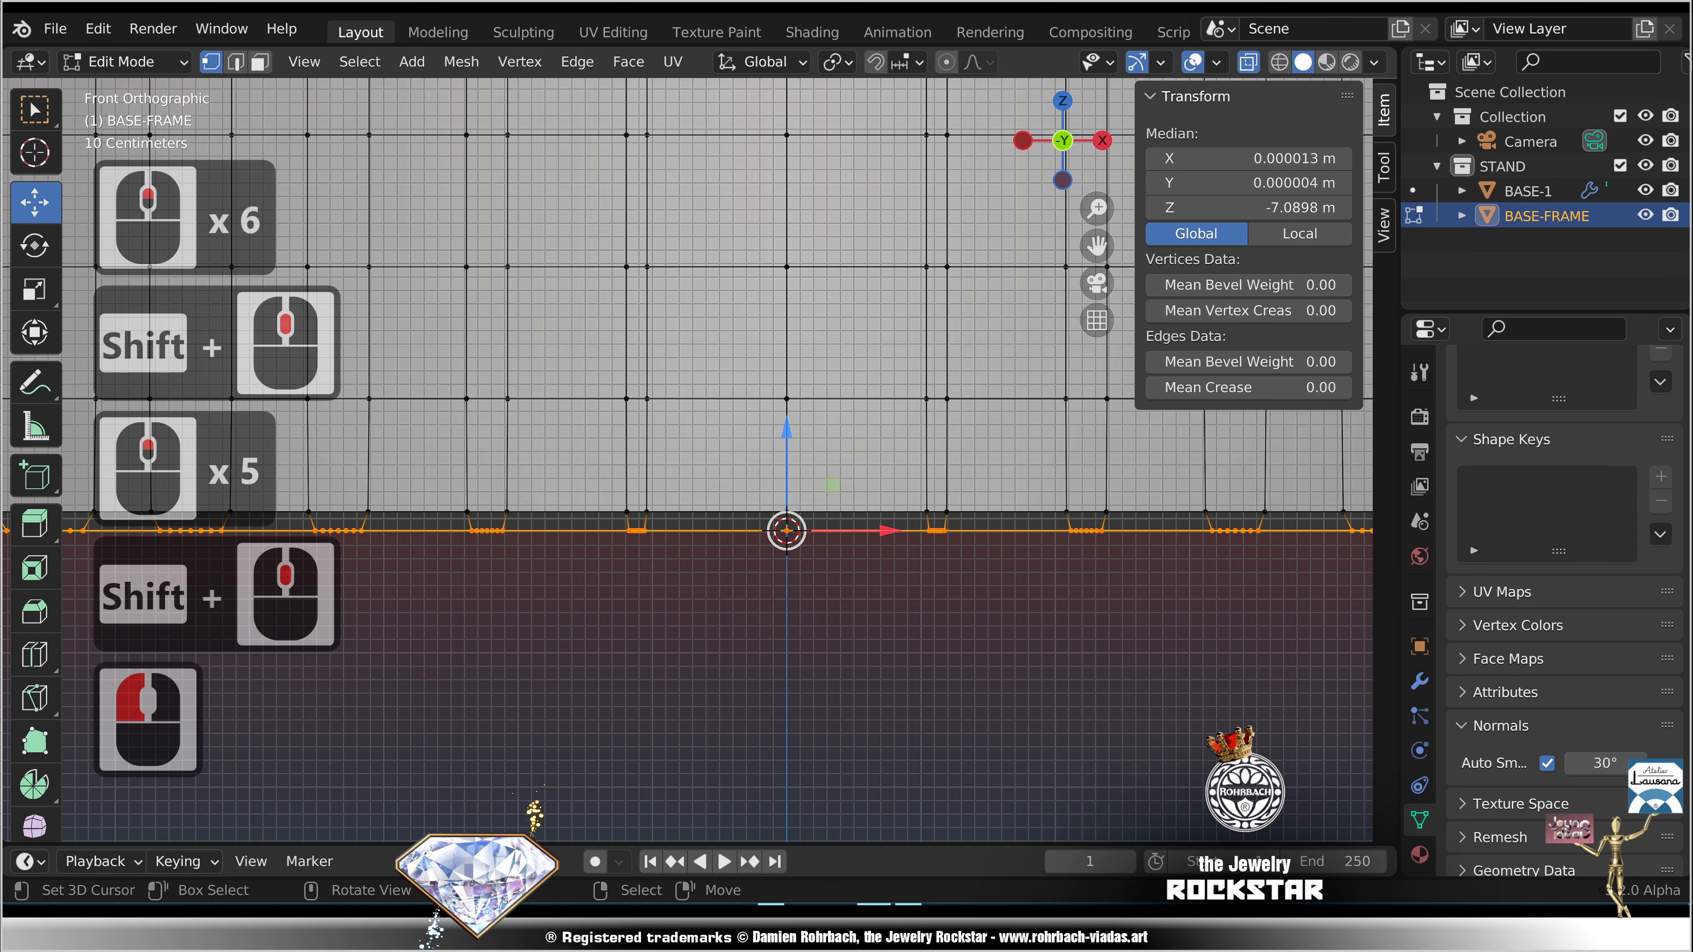
scroll(831, 260, down, 11)
key(Tab)
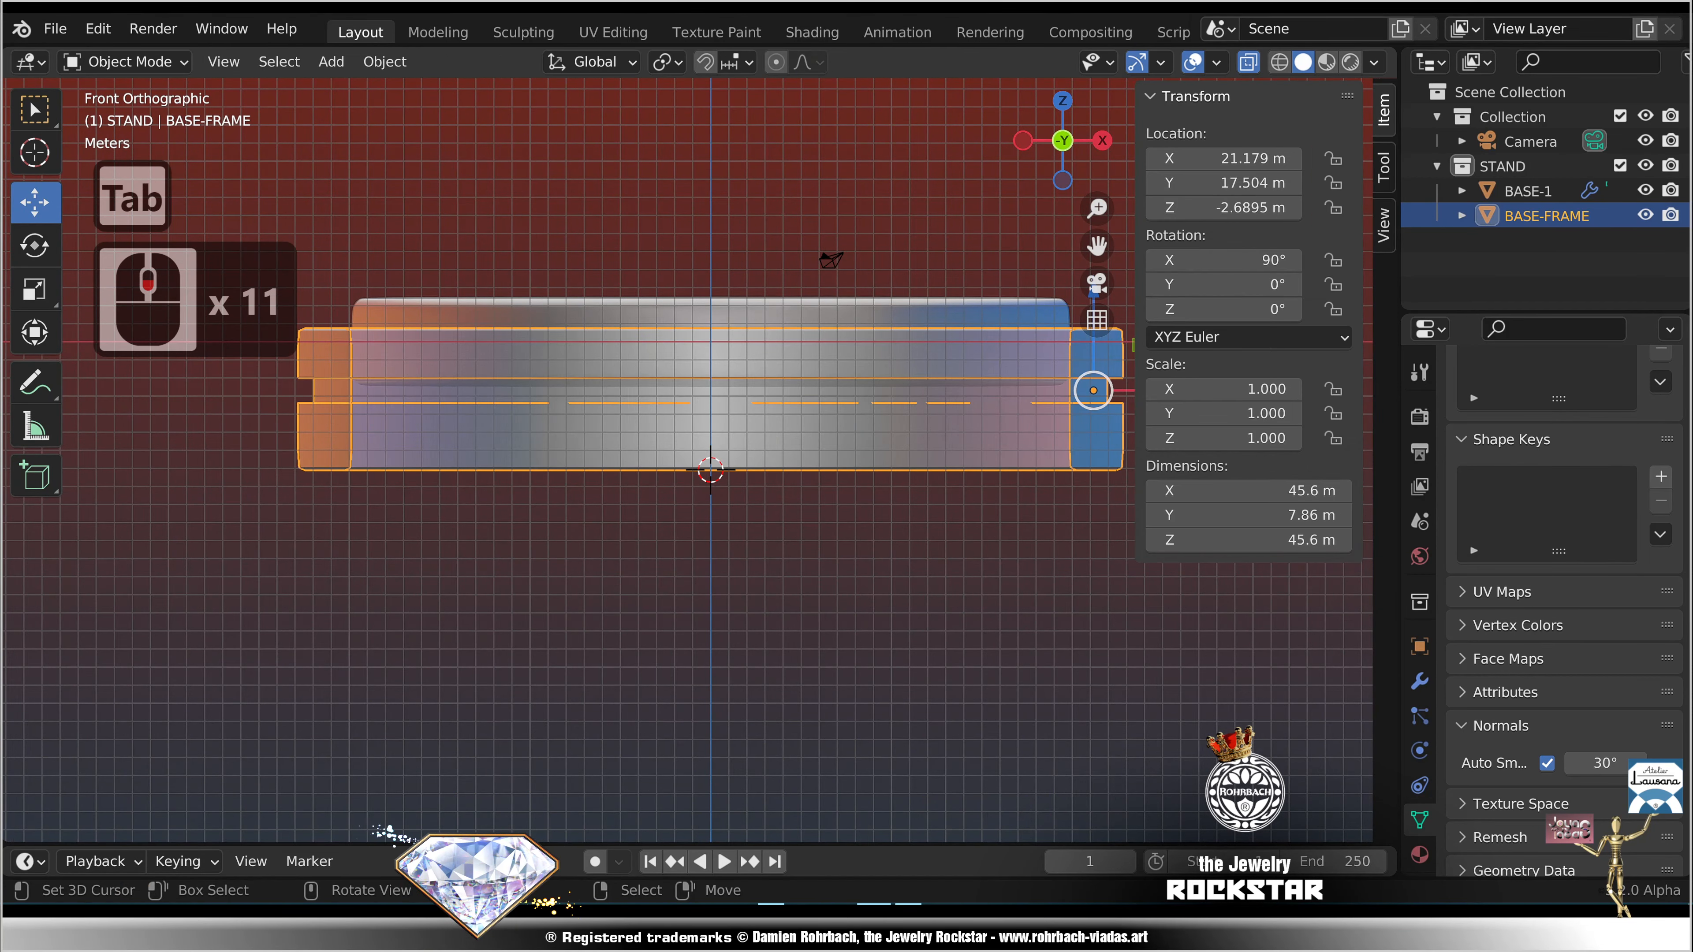
shift+middle_drag(831, 260, 755, 253)
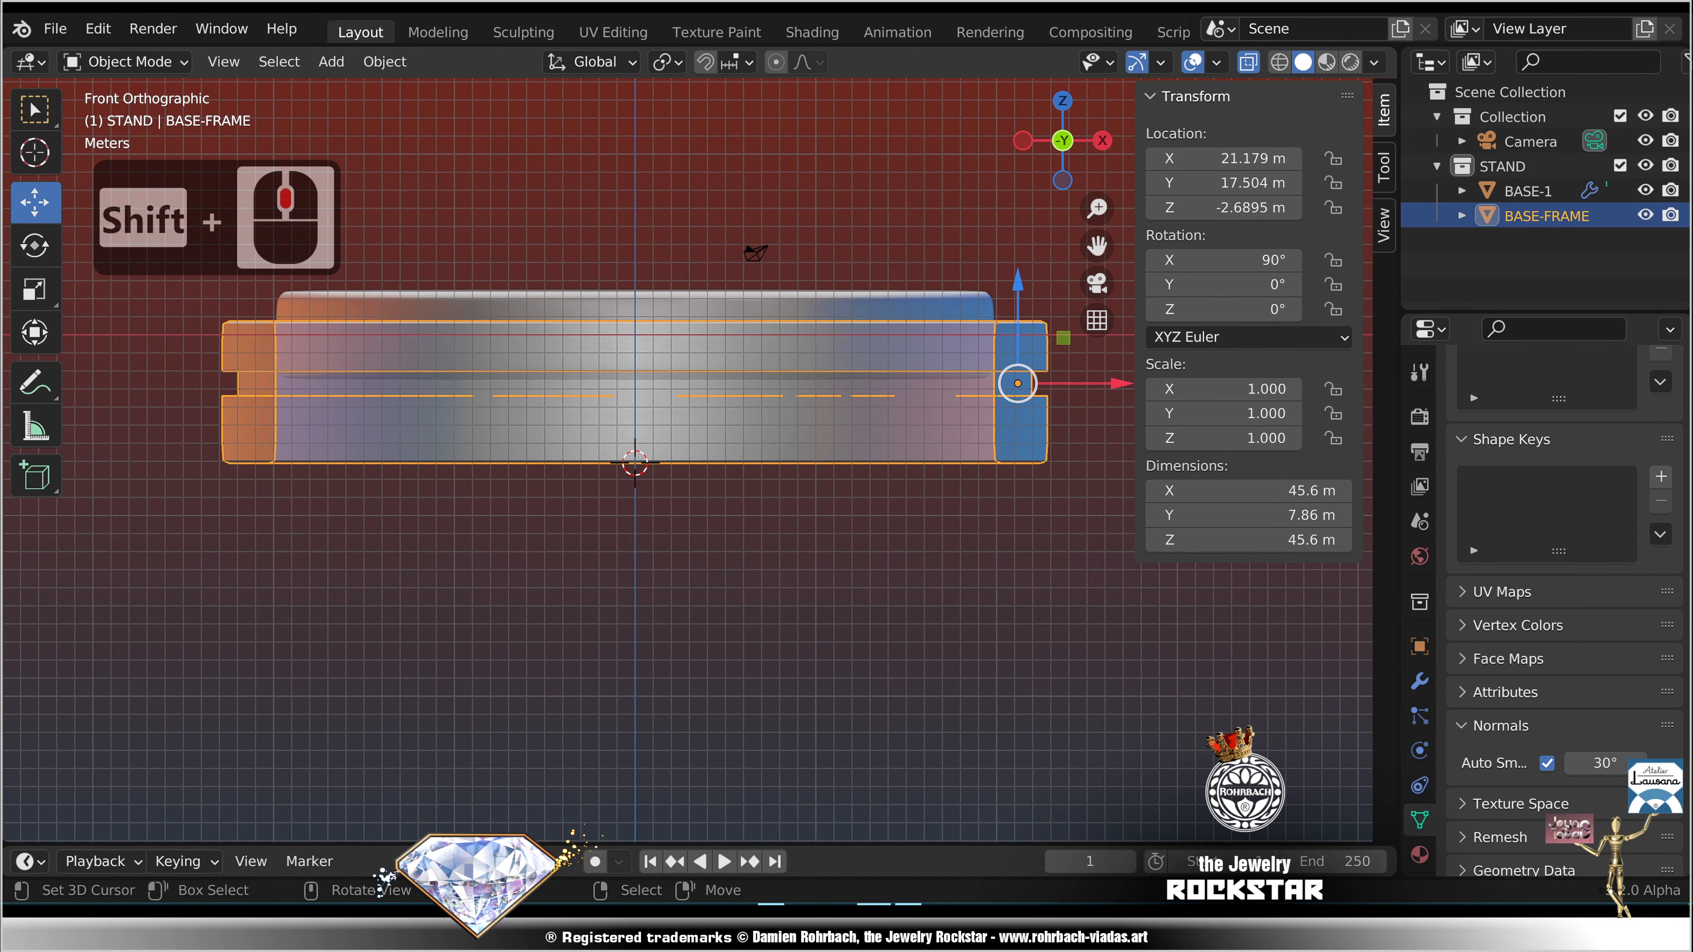
click(384, 61)
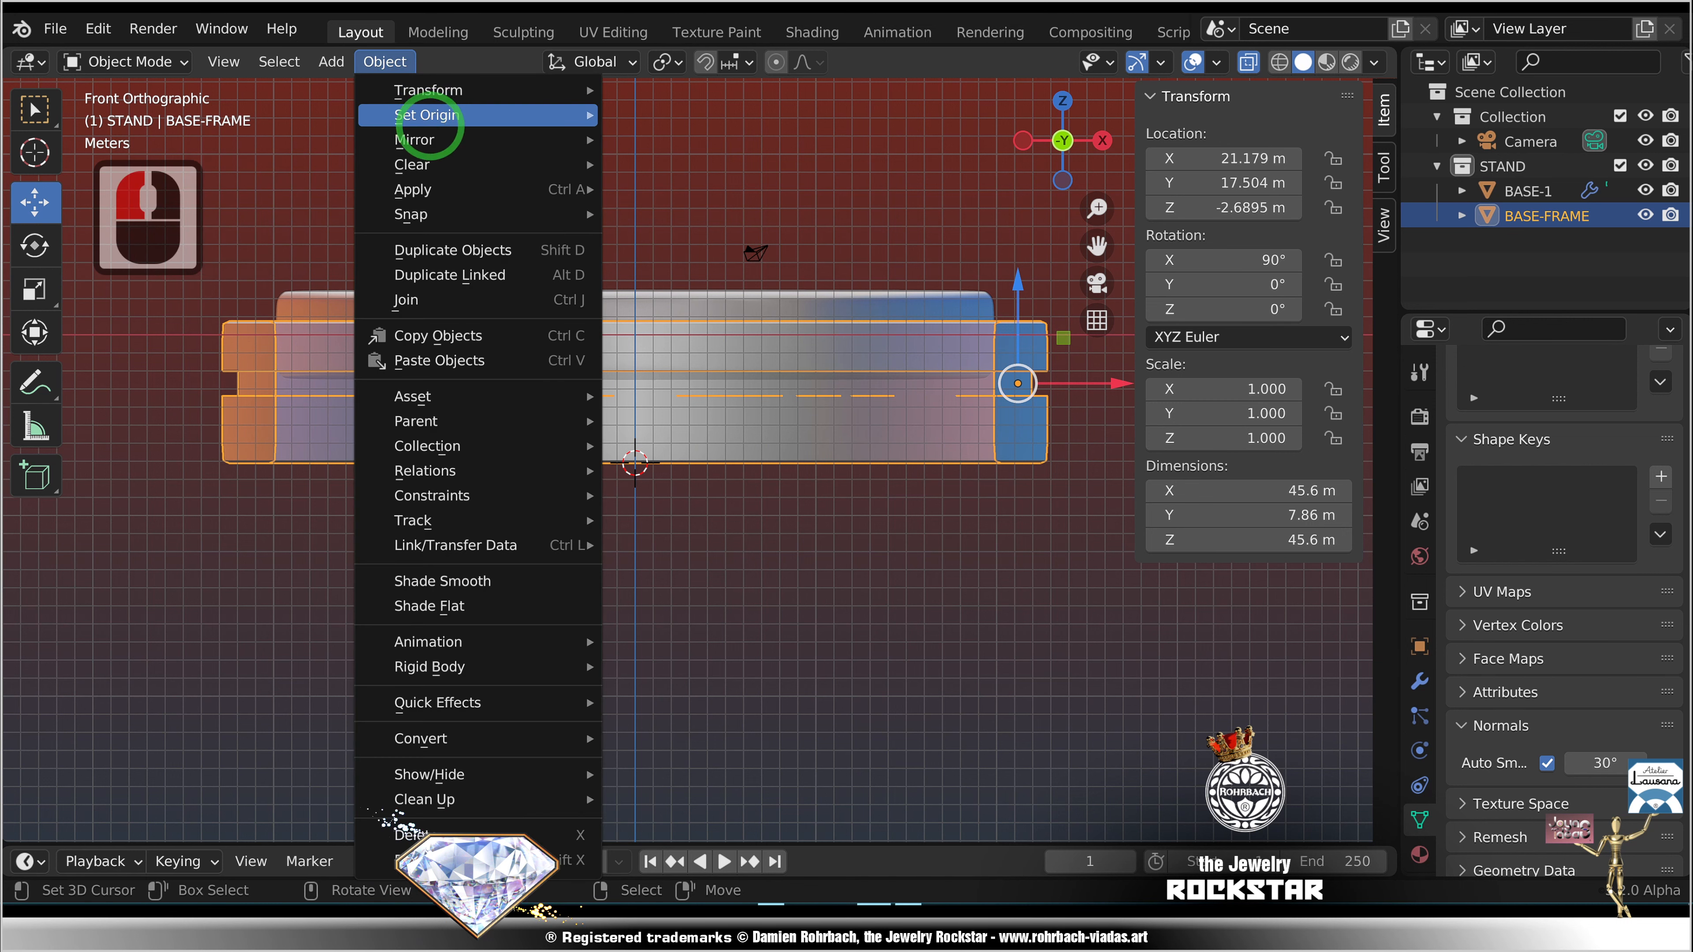
click(427, 115)
click(727, 168)
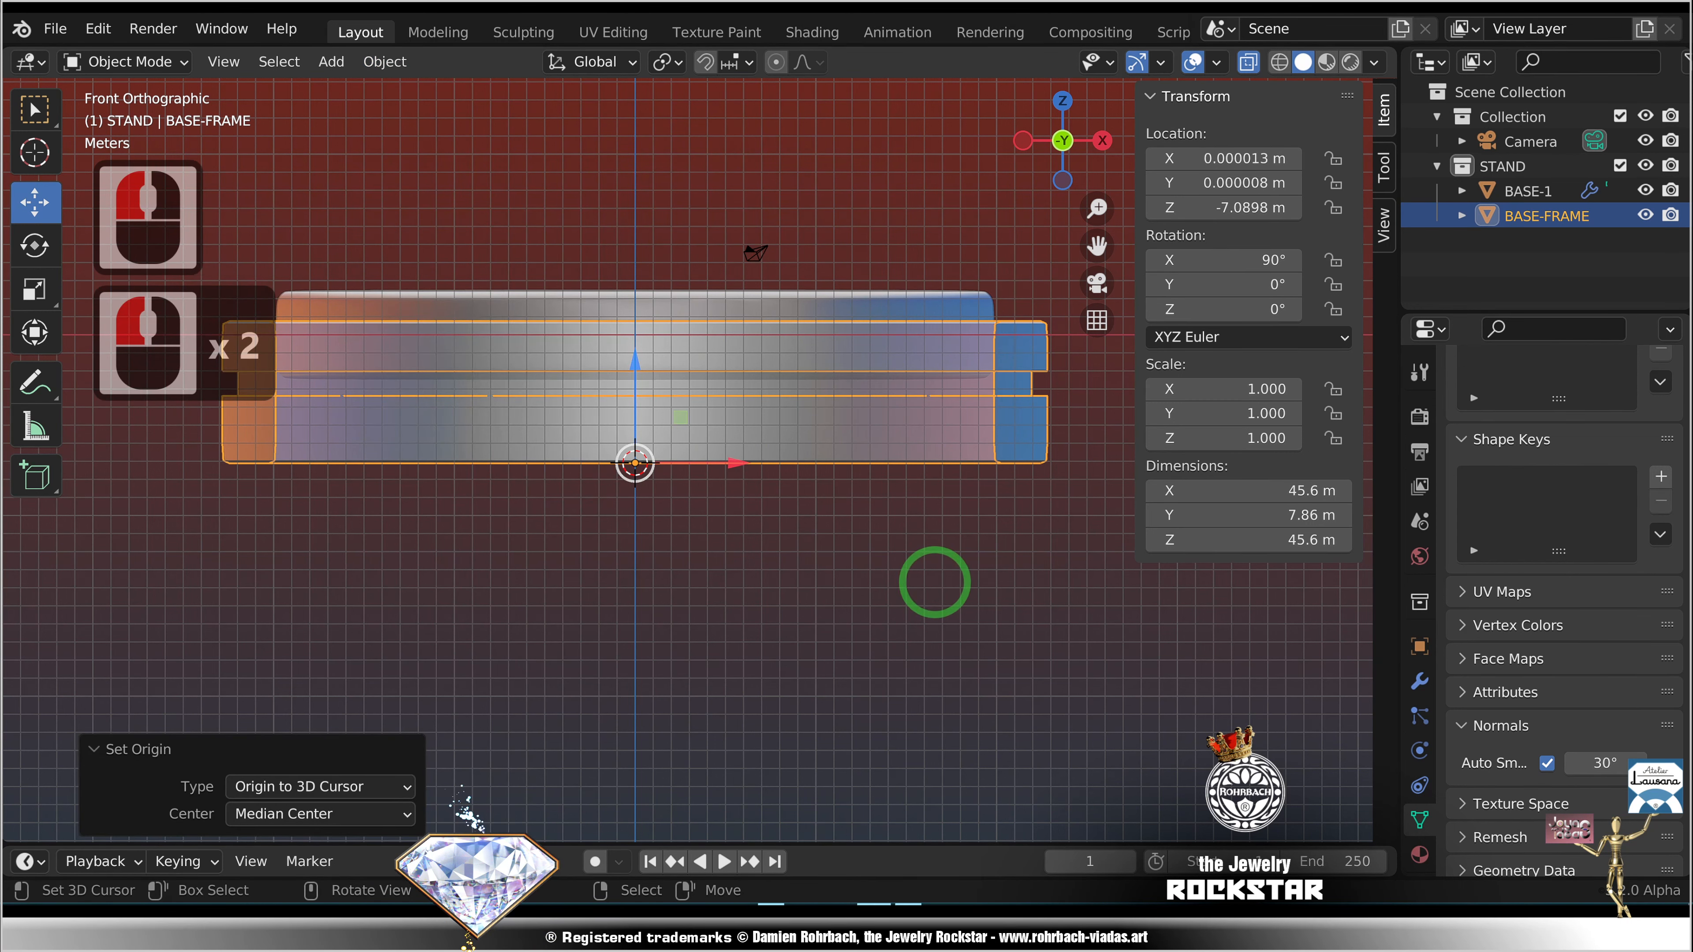
Step: Set BASE-FRAME's X, Y and Z location to 0 m
double_click(1234, 207)
text(0)
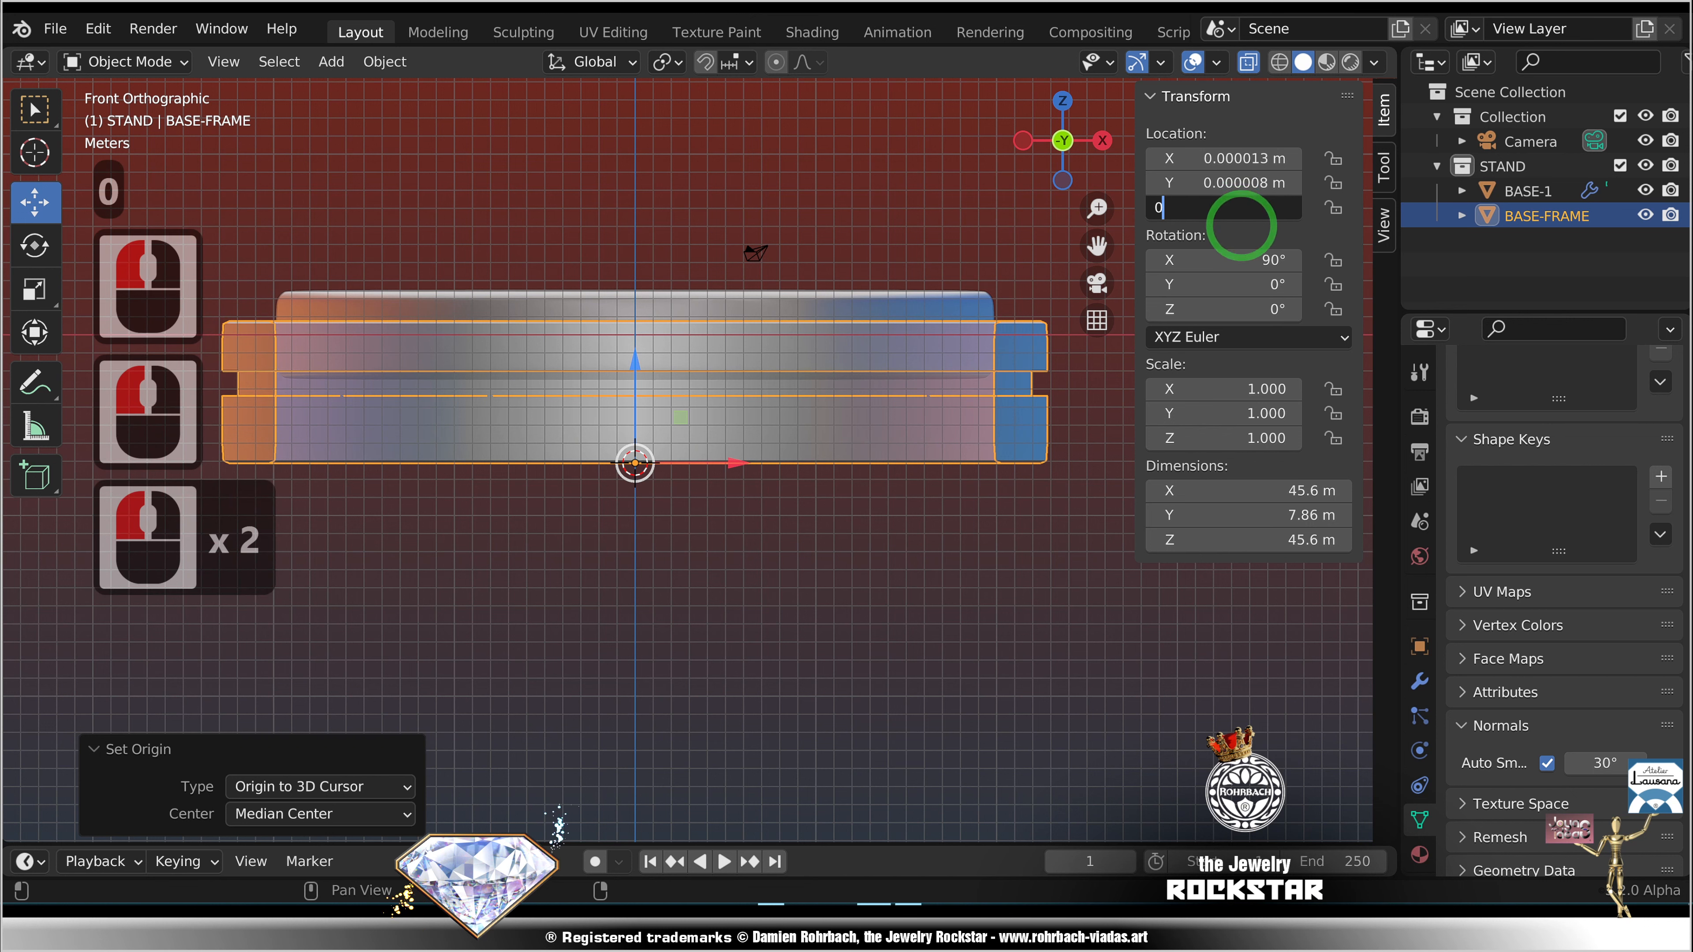
key(Return)
drag(1211, 183, 1209, 163)
text(0)
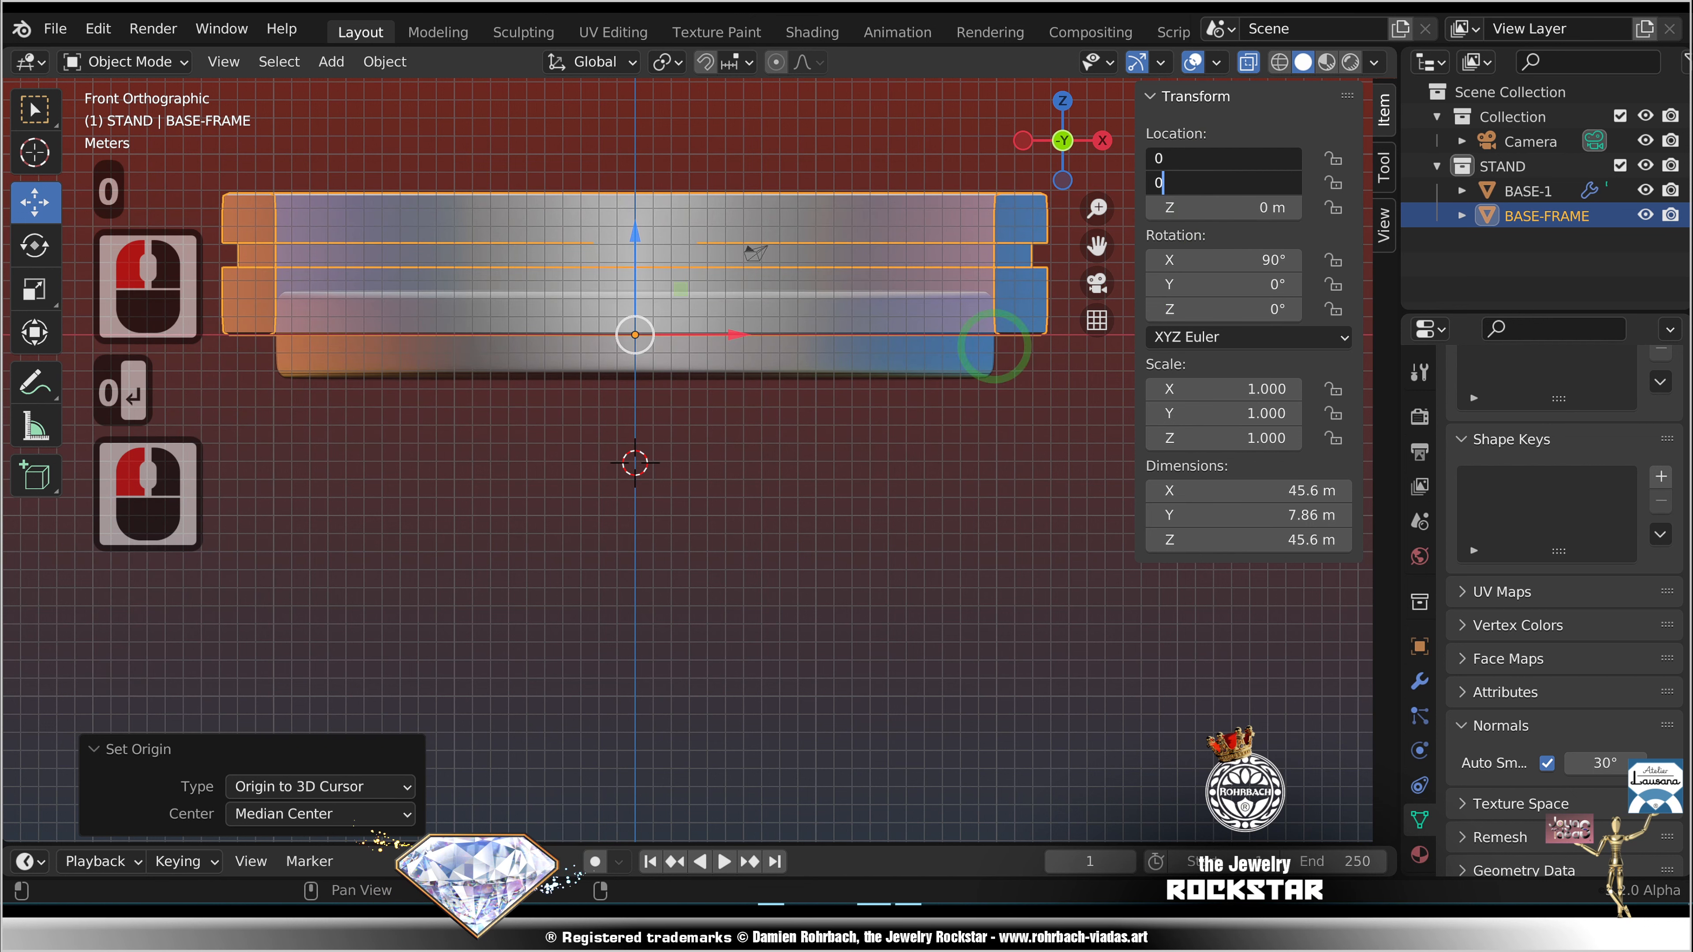
key(Return)
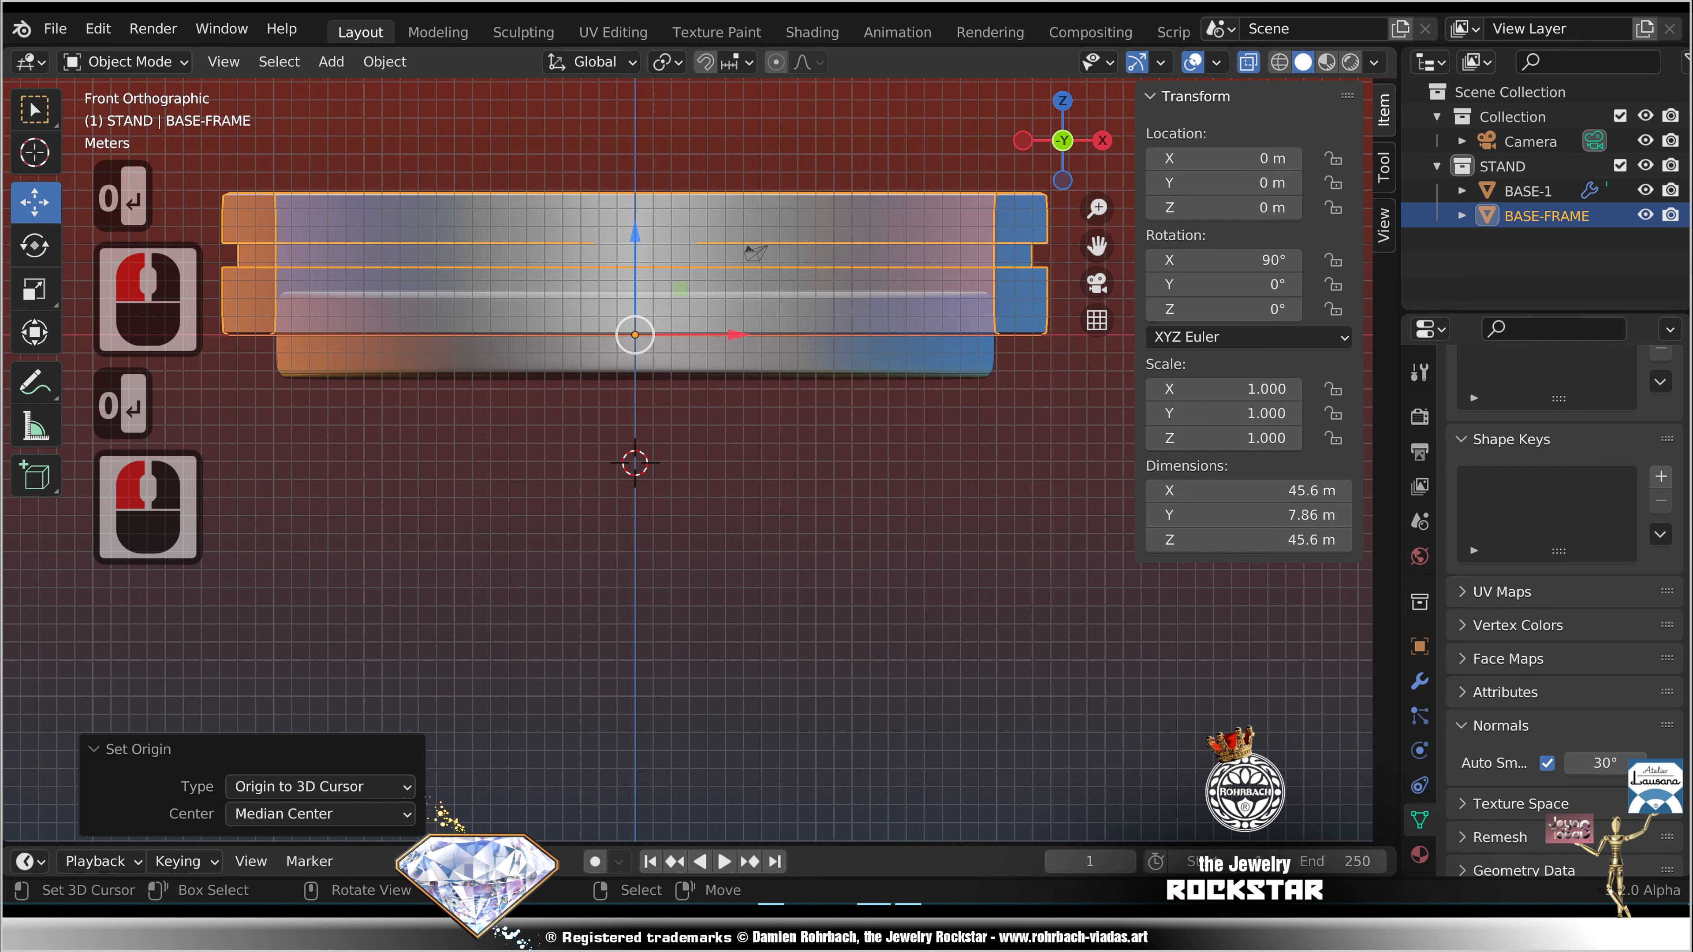
Step: Select BASE-1 and move it up about 6.38 m along Z inside the frame, with see-through display turned off
right_click(922, 369)
shift+middle_drag(630, 252, 685, 463)
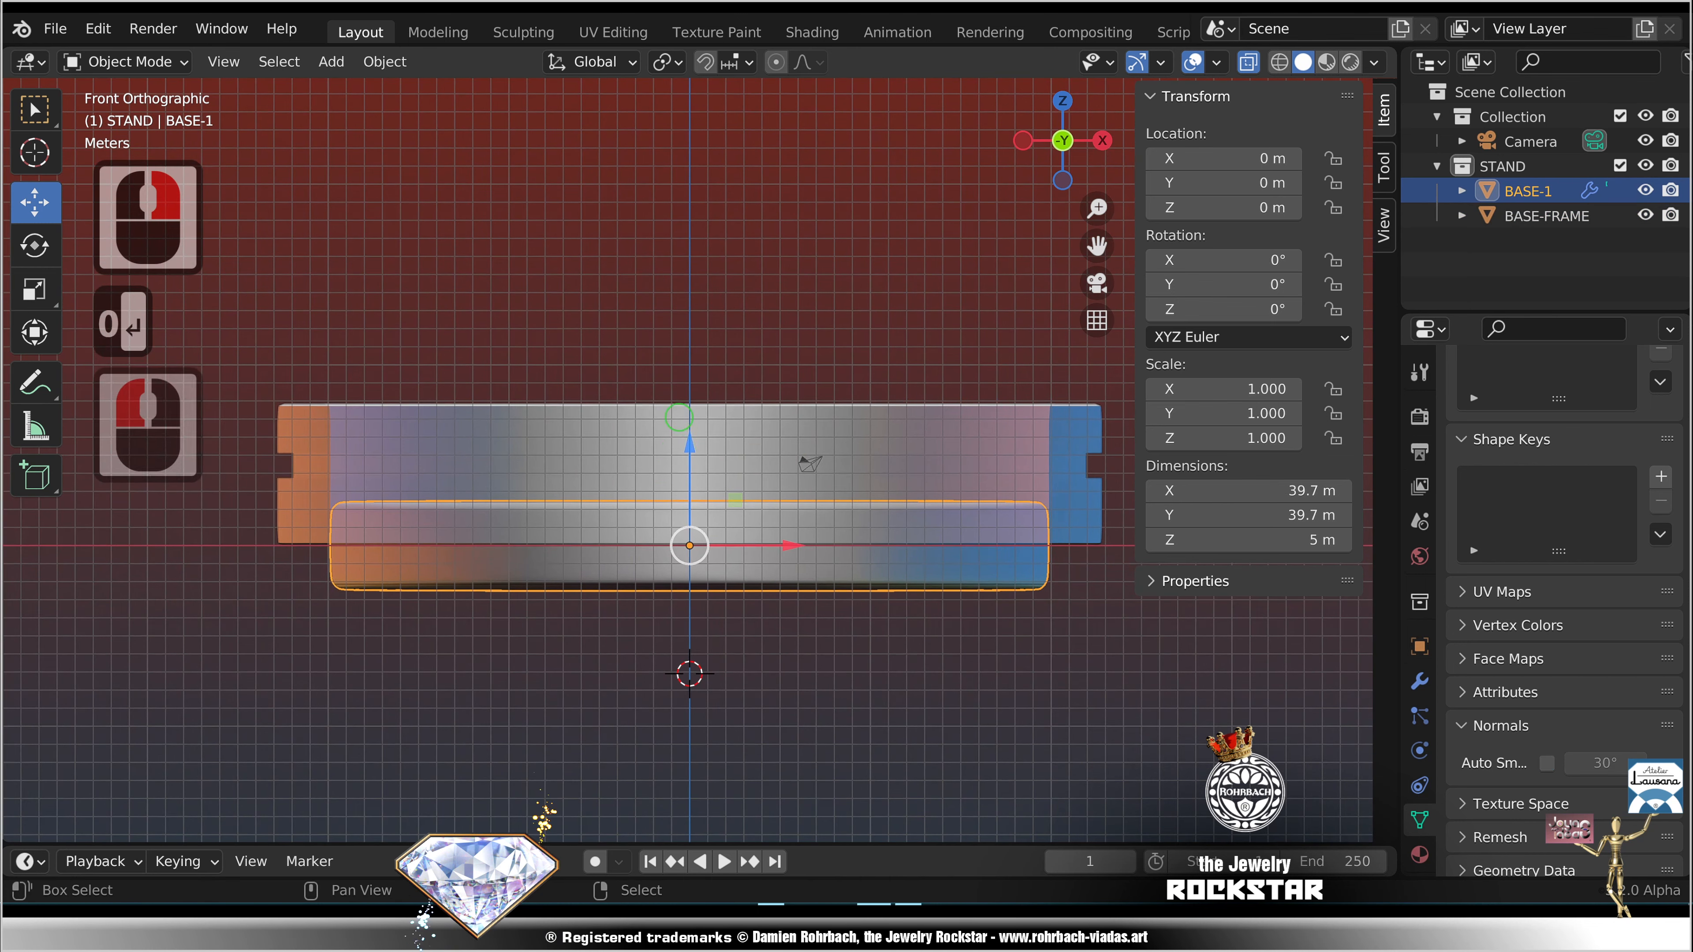
drag(689, 445, 690, 331)
middle_drag(689, 426, 733, 373)
key(alt+z)
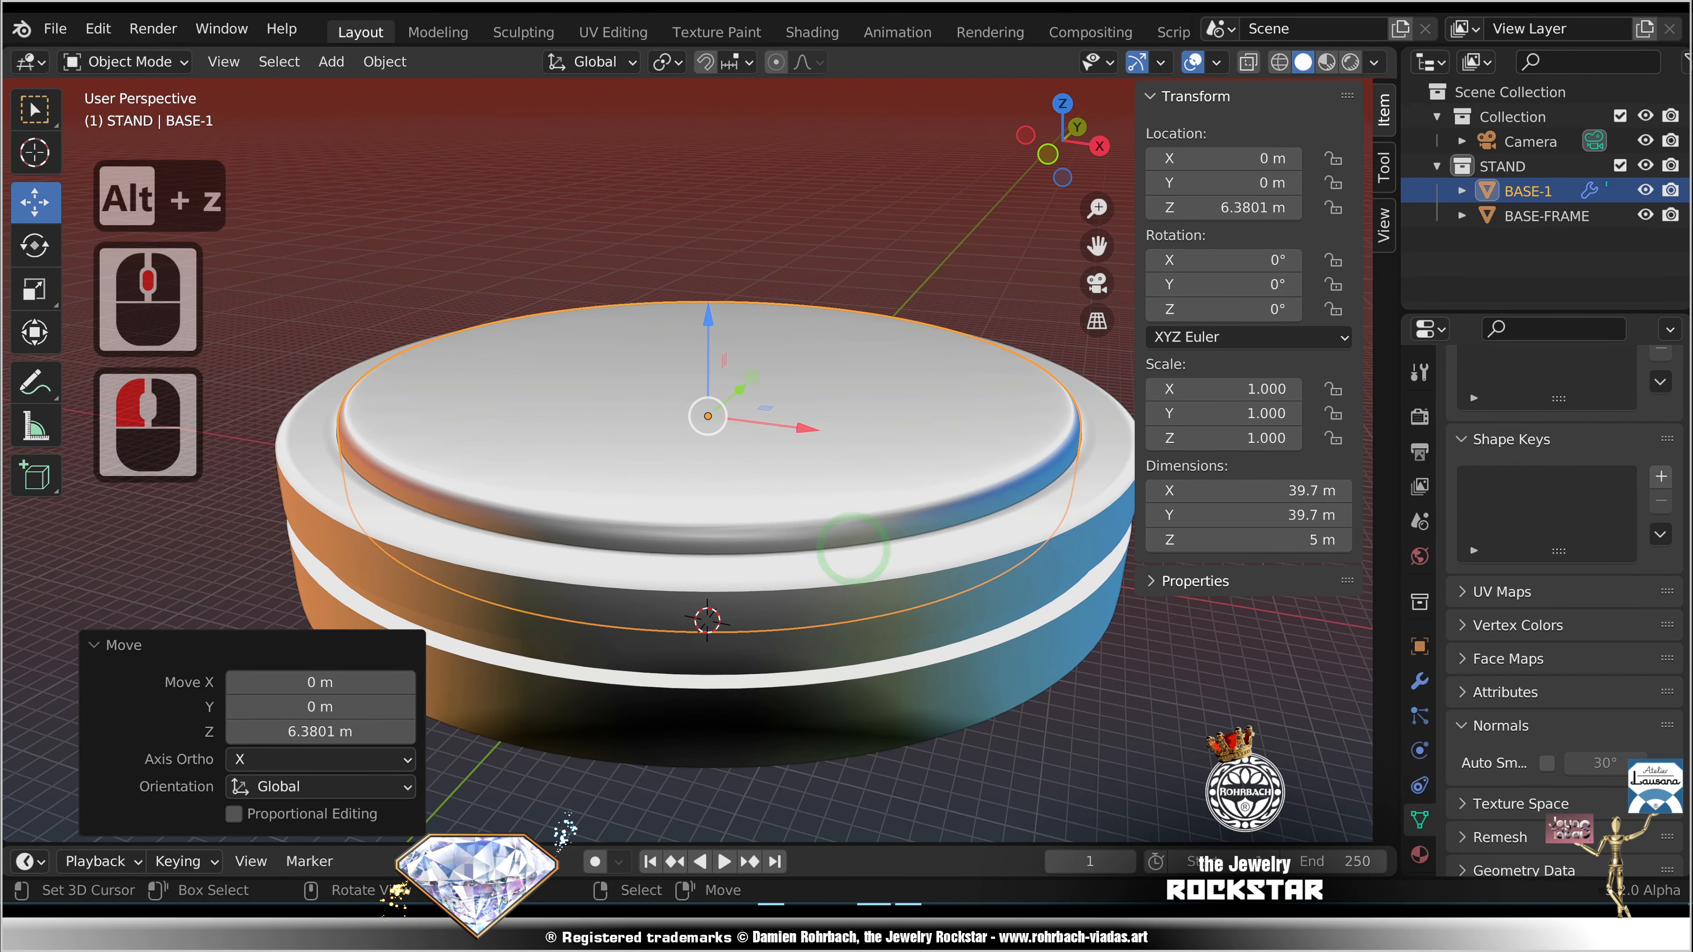
scroll(670, 467, down, 5)
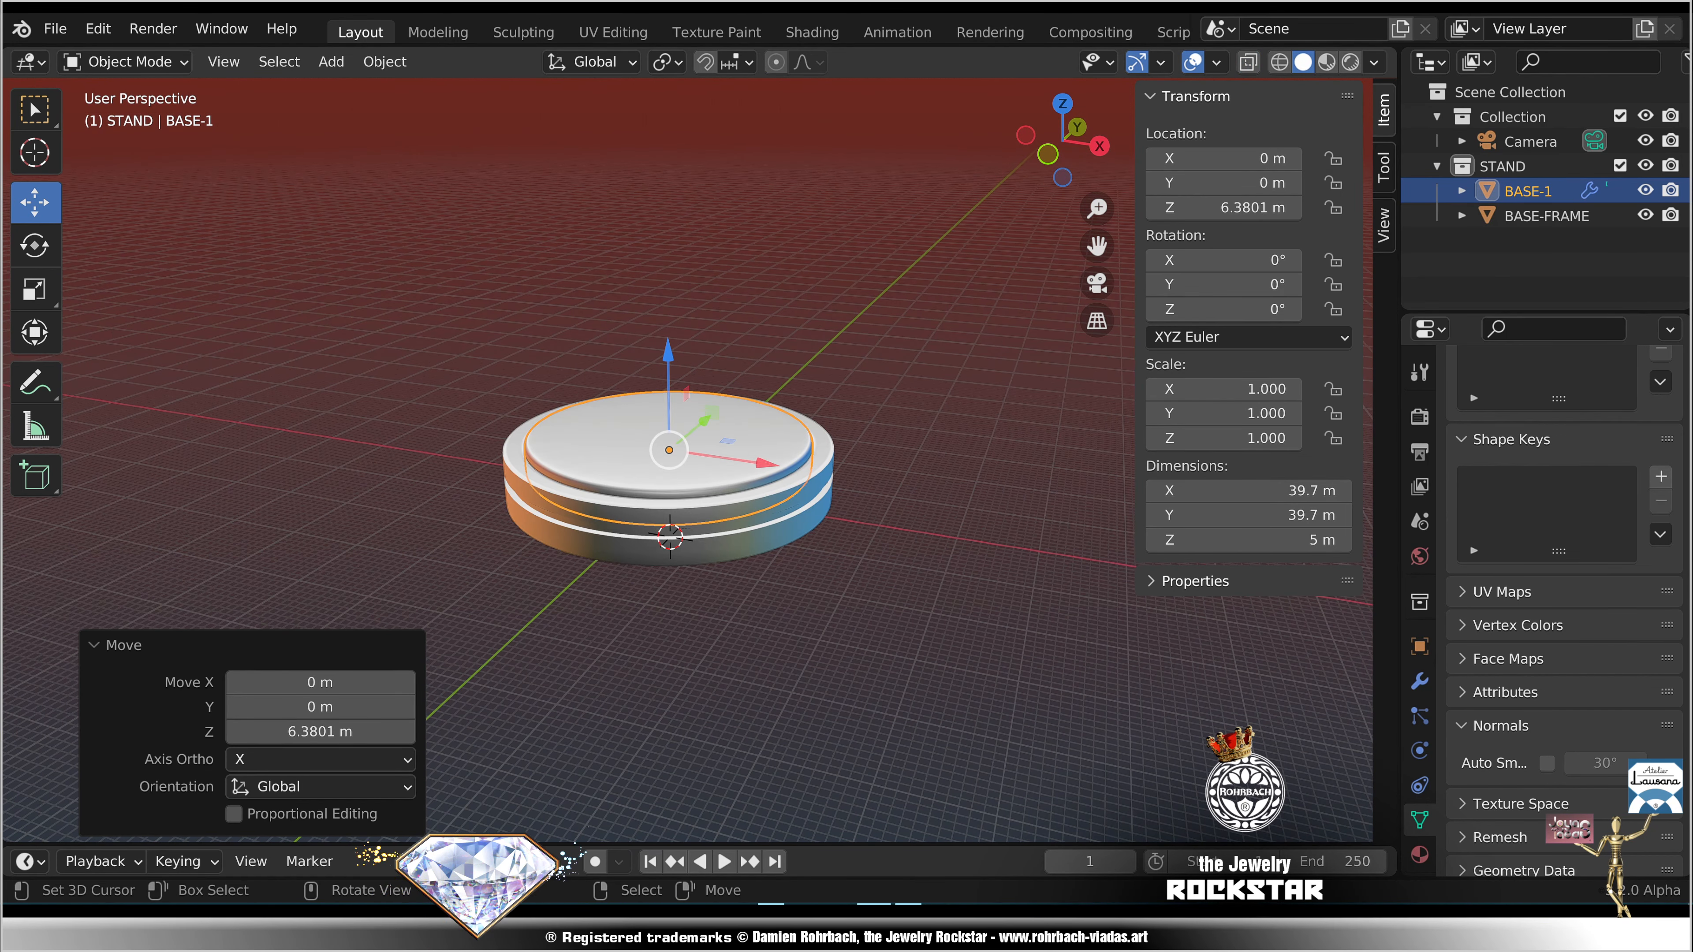
Step: Create a new material on BASE-1 and name it LEATHER
click(1420, 855)
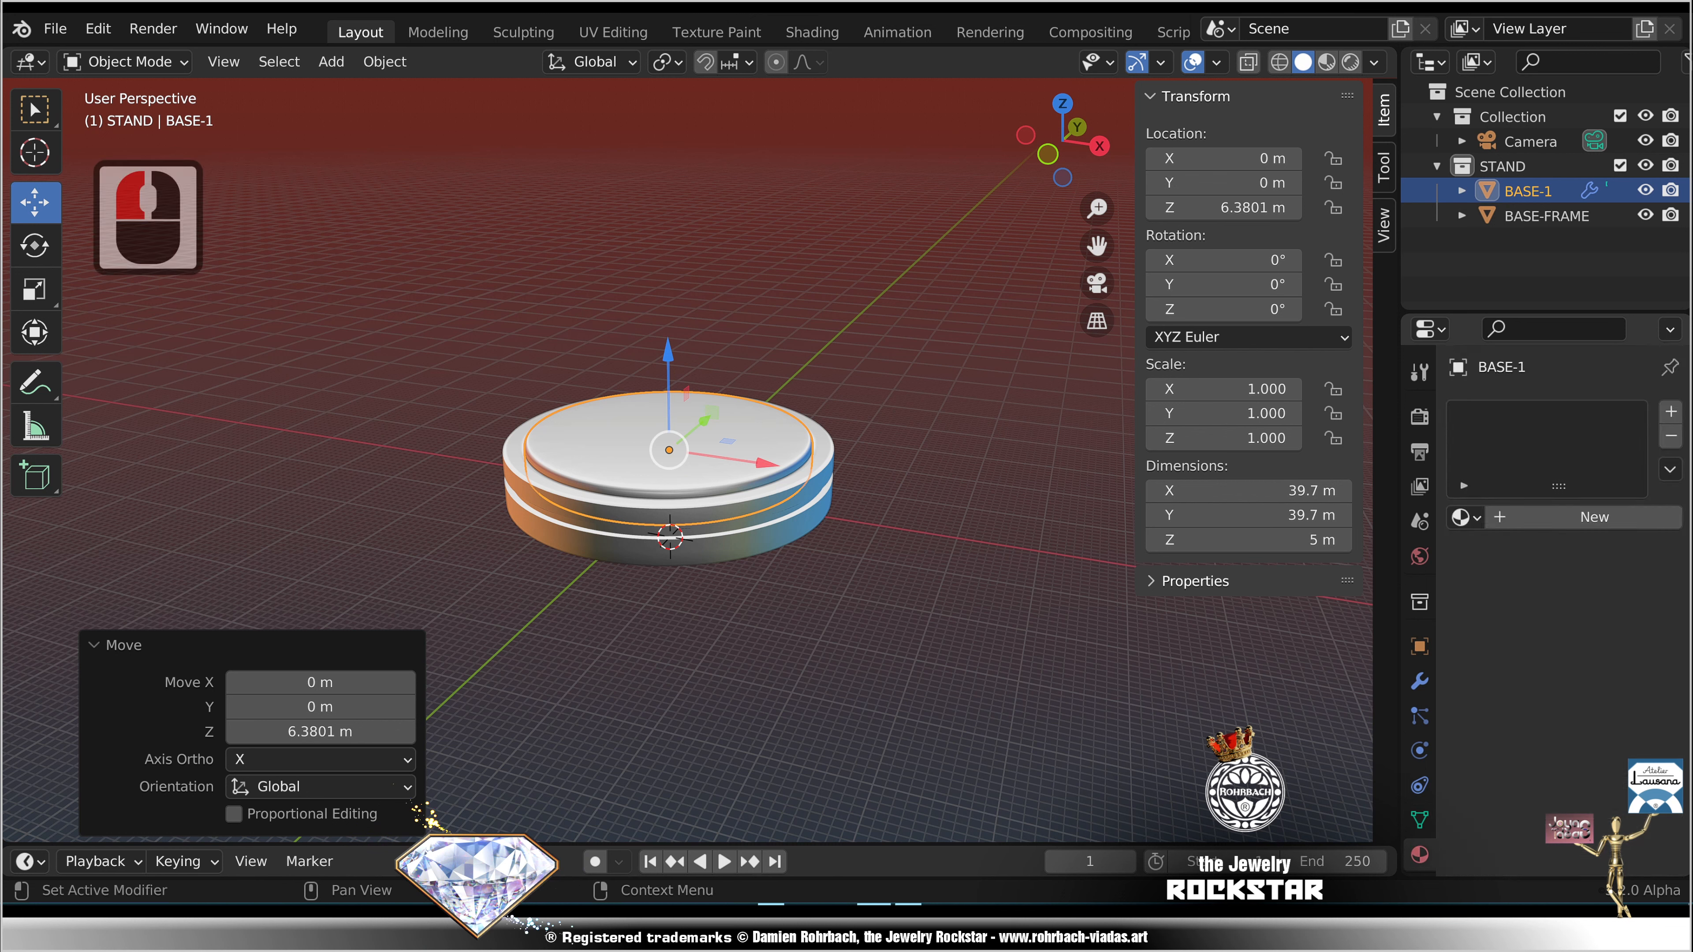
click(1590, 518)
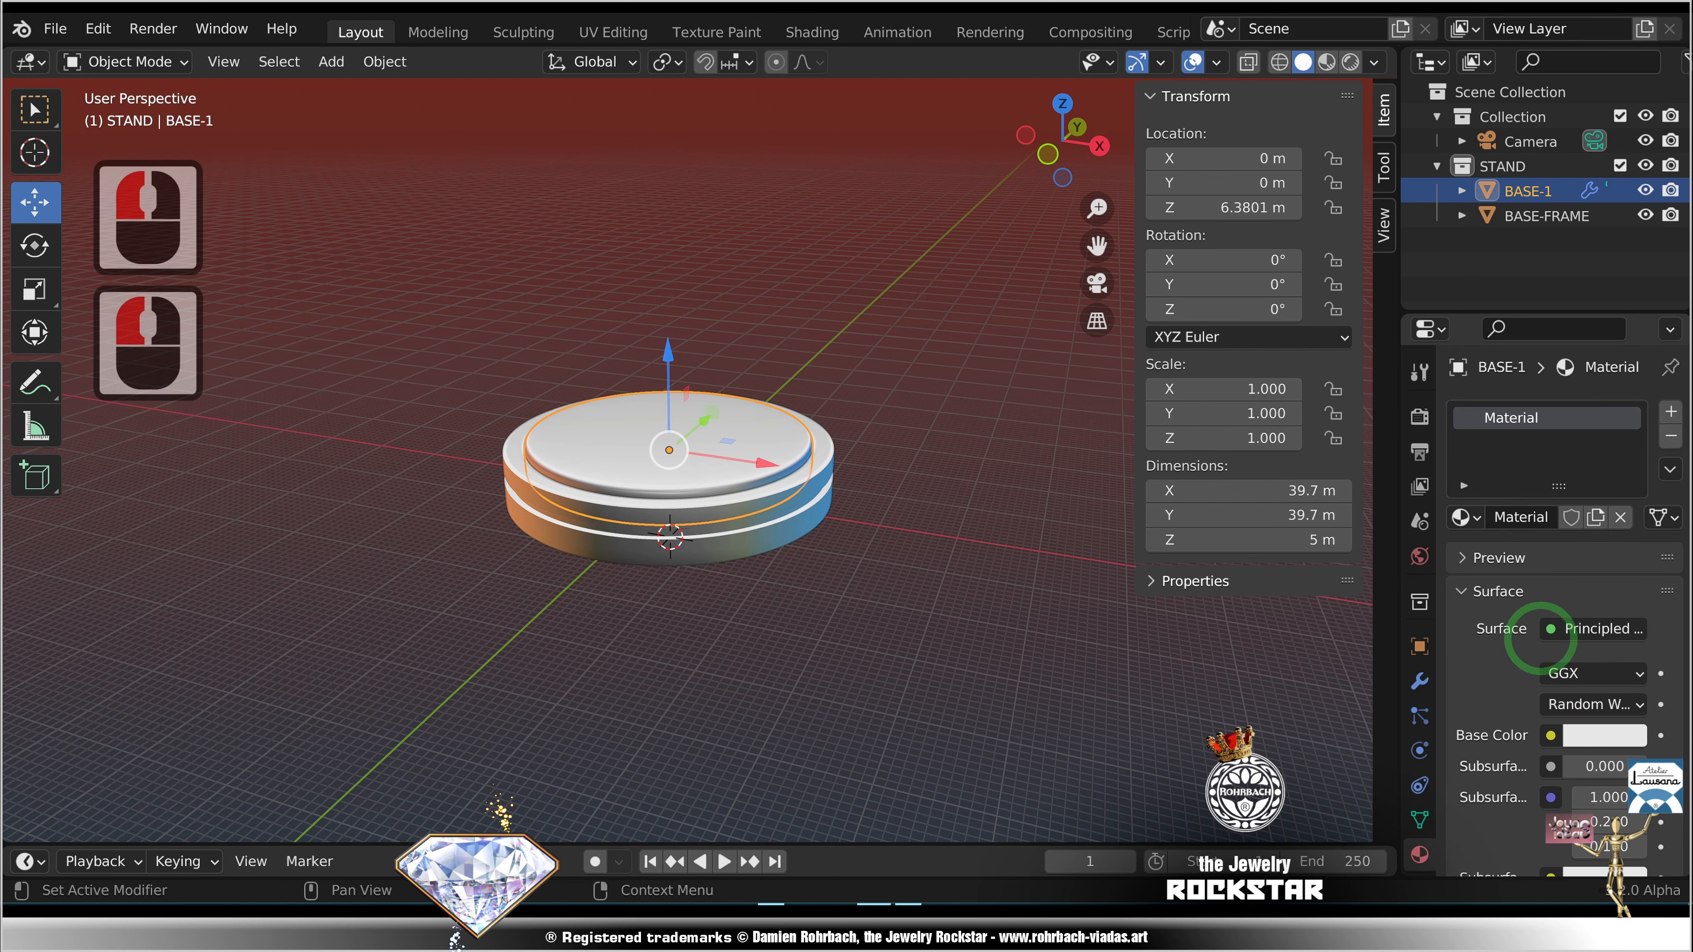
double_click(1521, 518)
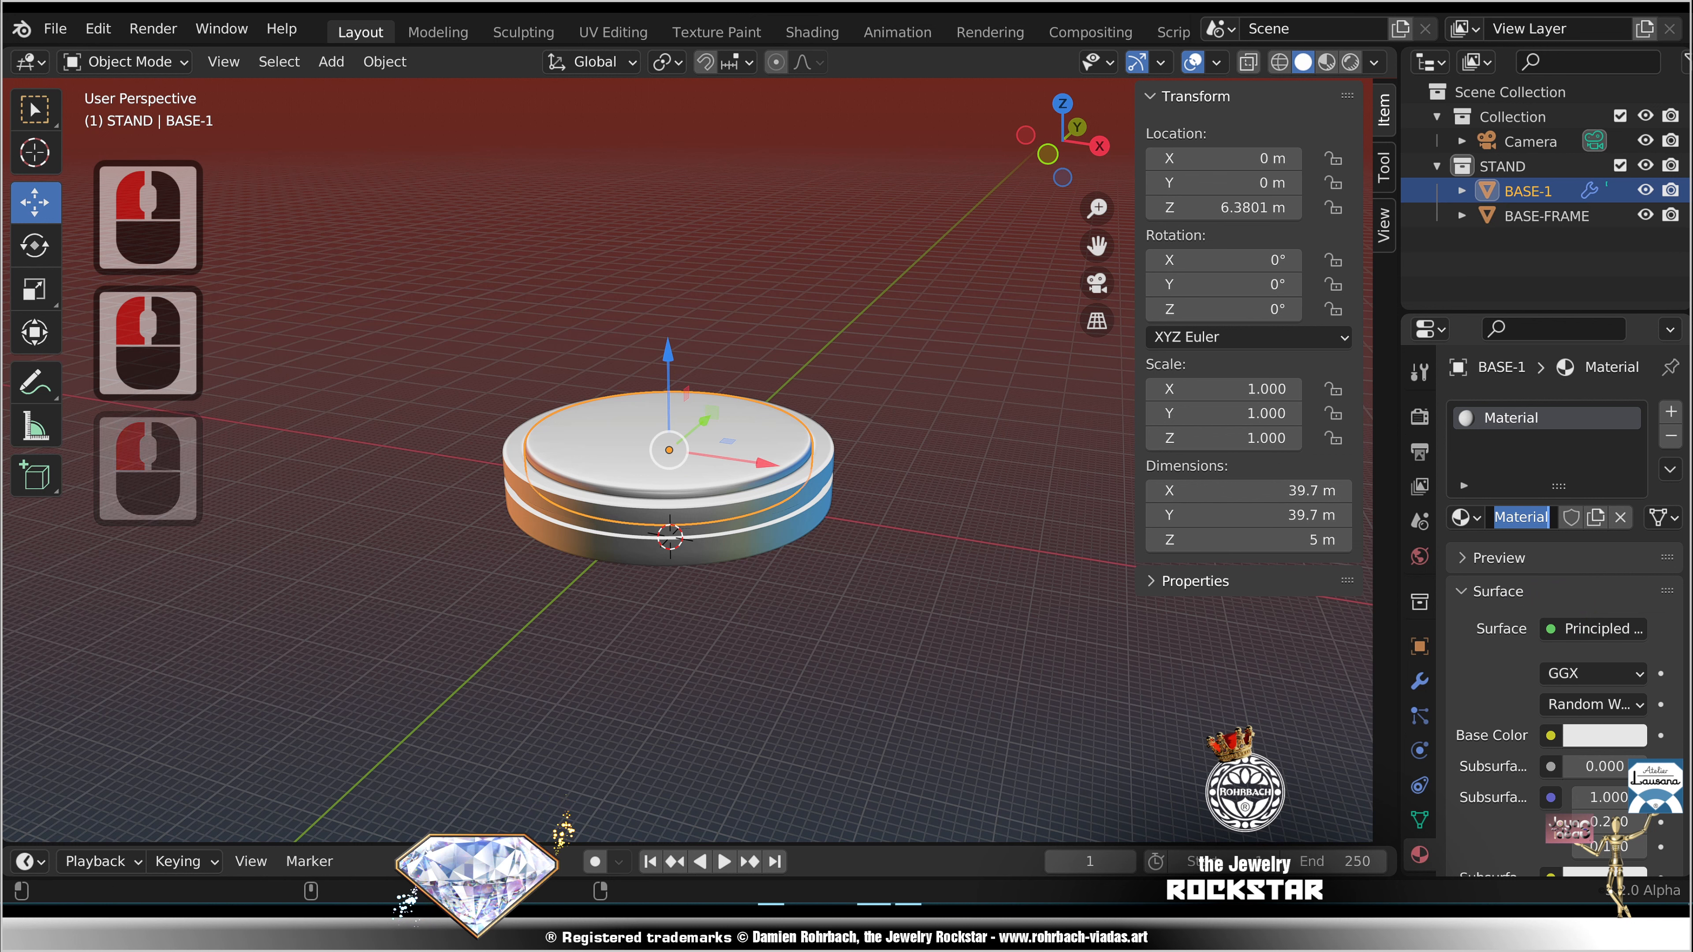
text(LEATHER)
key(Return)
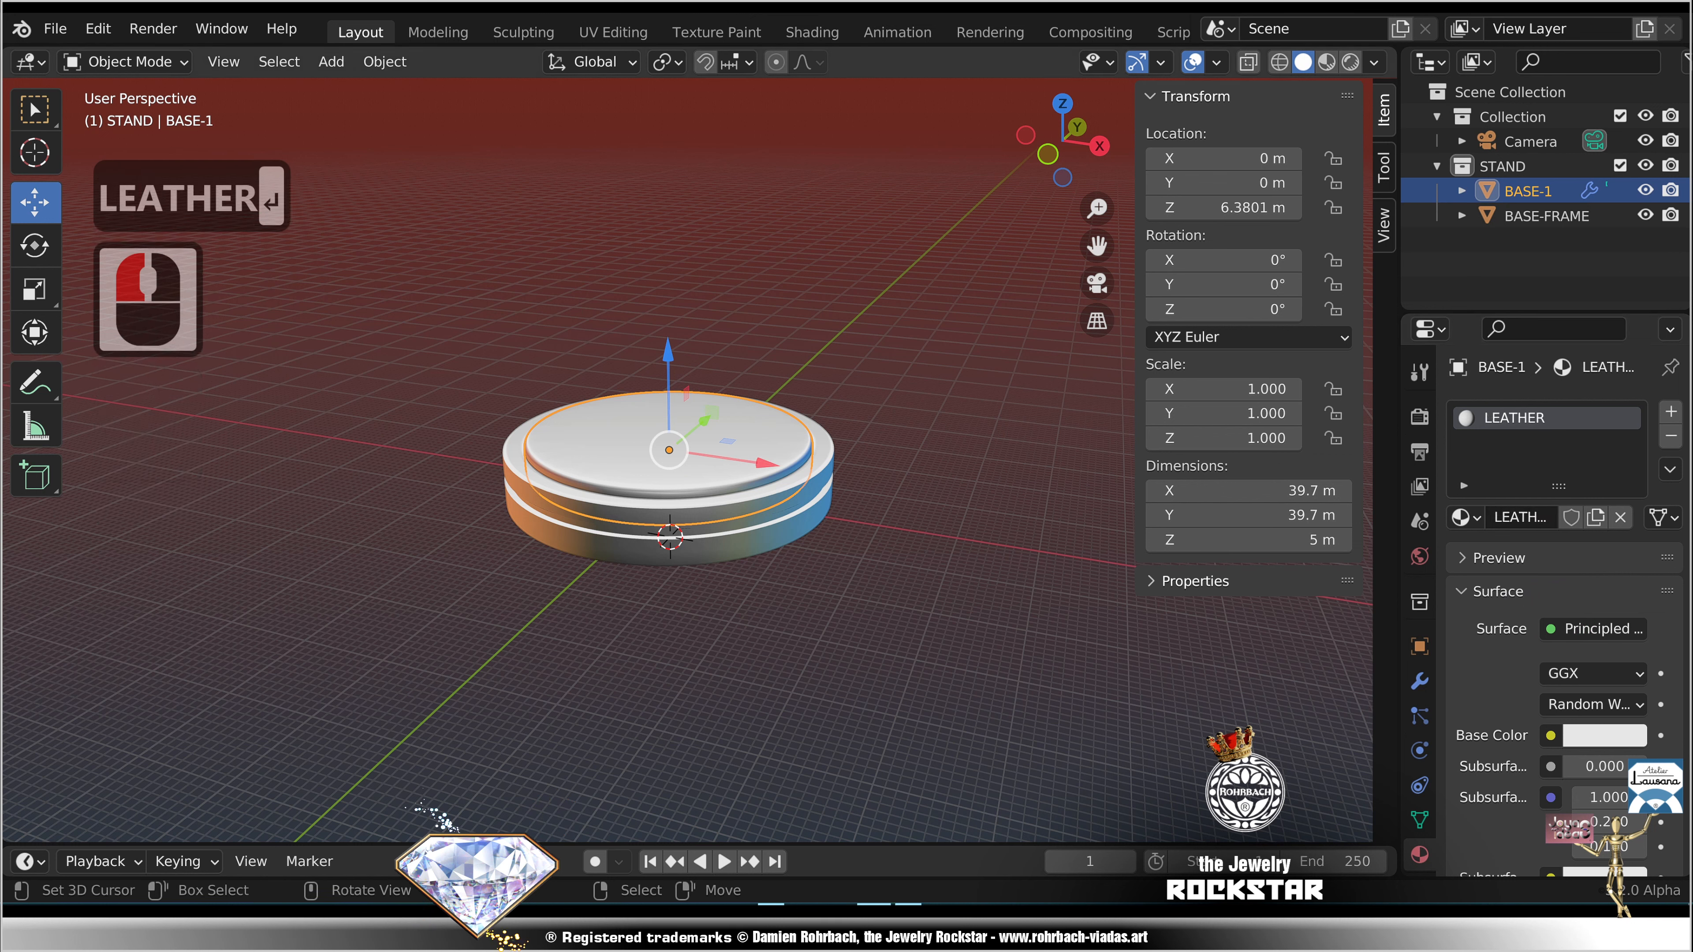
Step: Select BASE-FRAME and give it a new material named WOOD
click(824, 457)
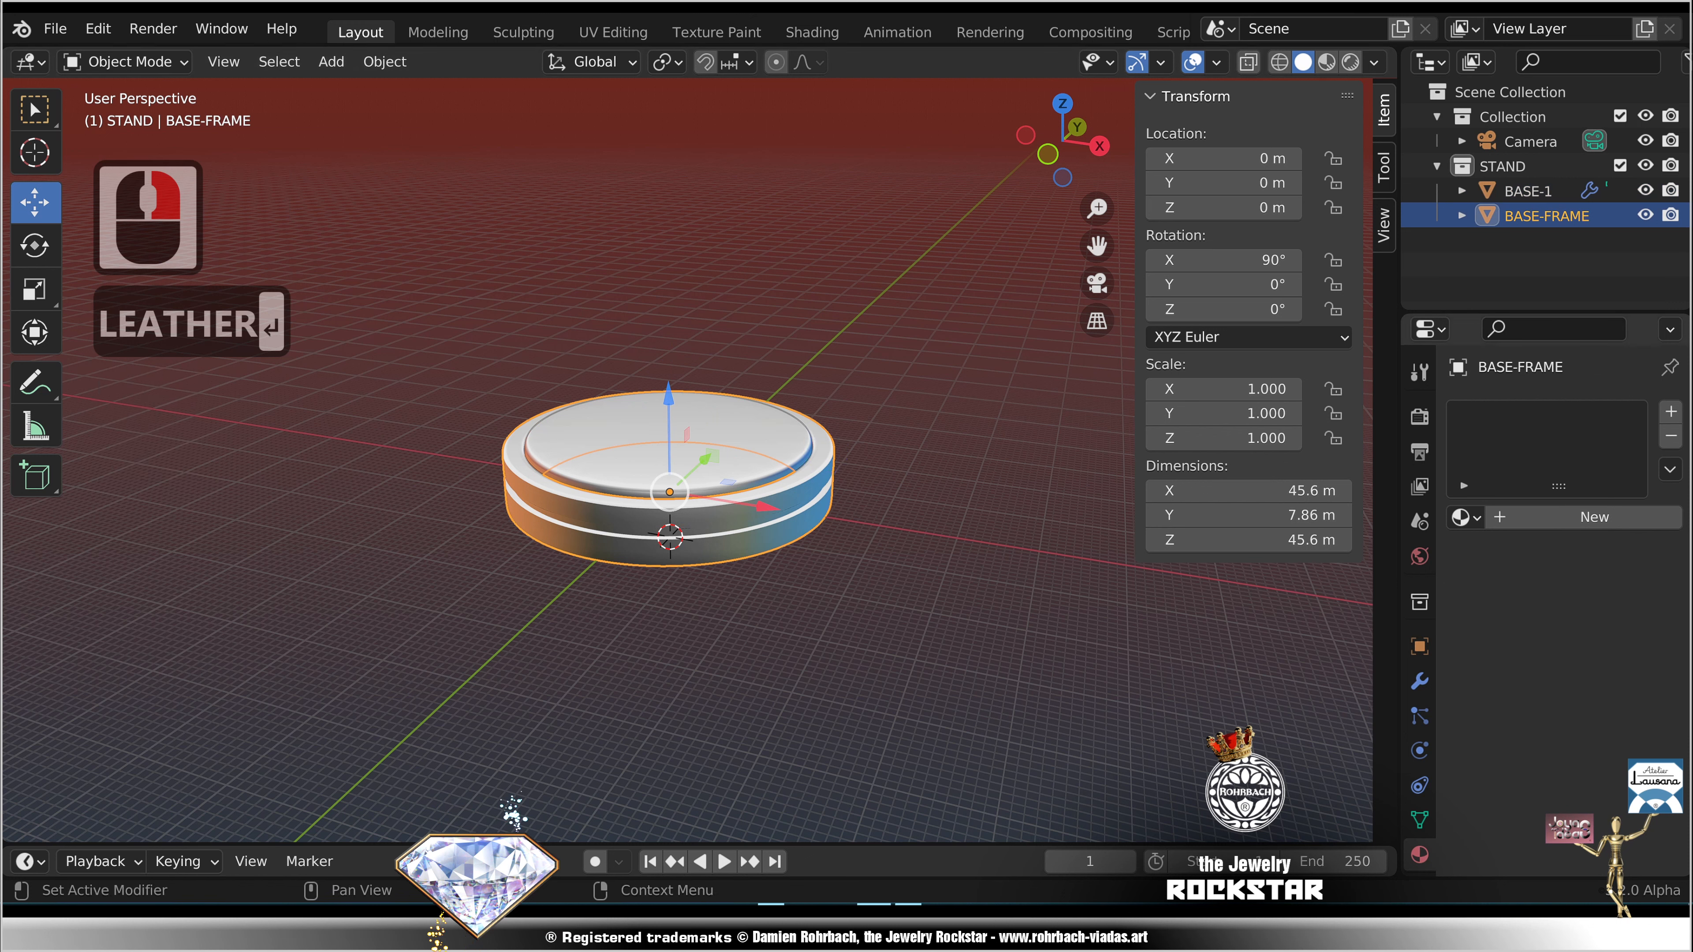
double_click(1523, 517)
text(WOOD)
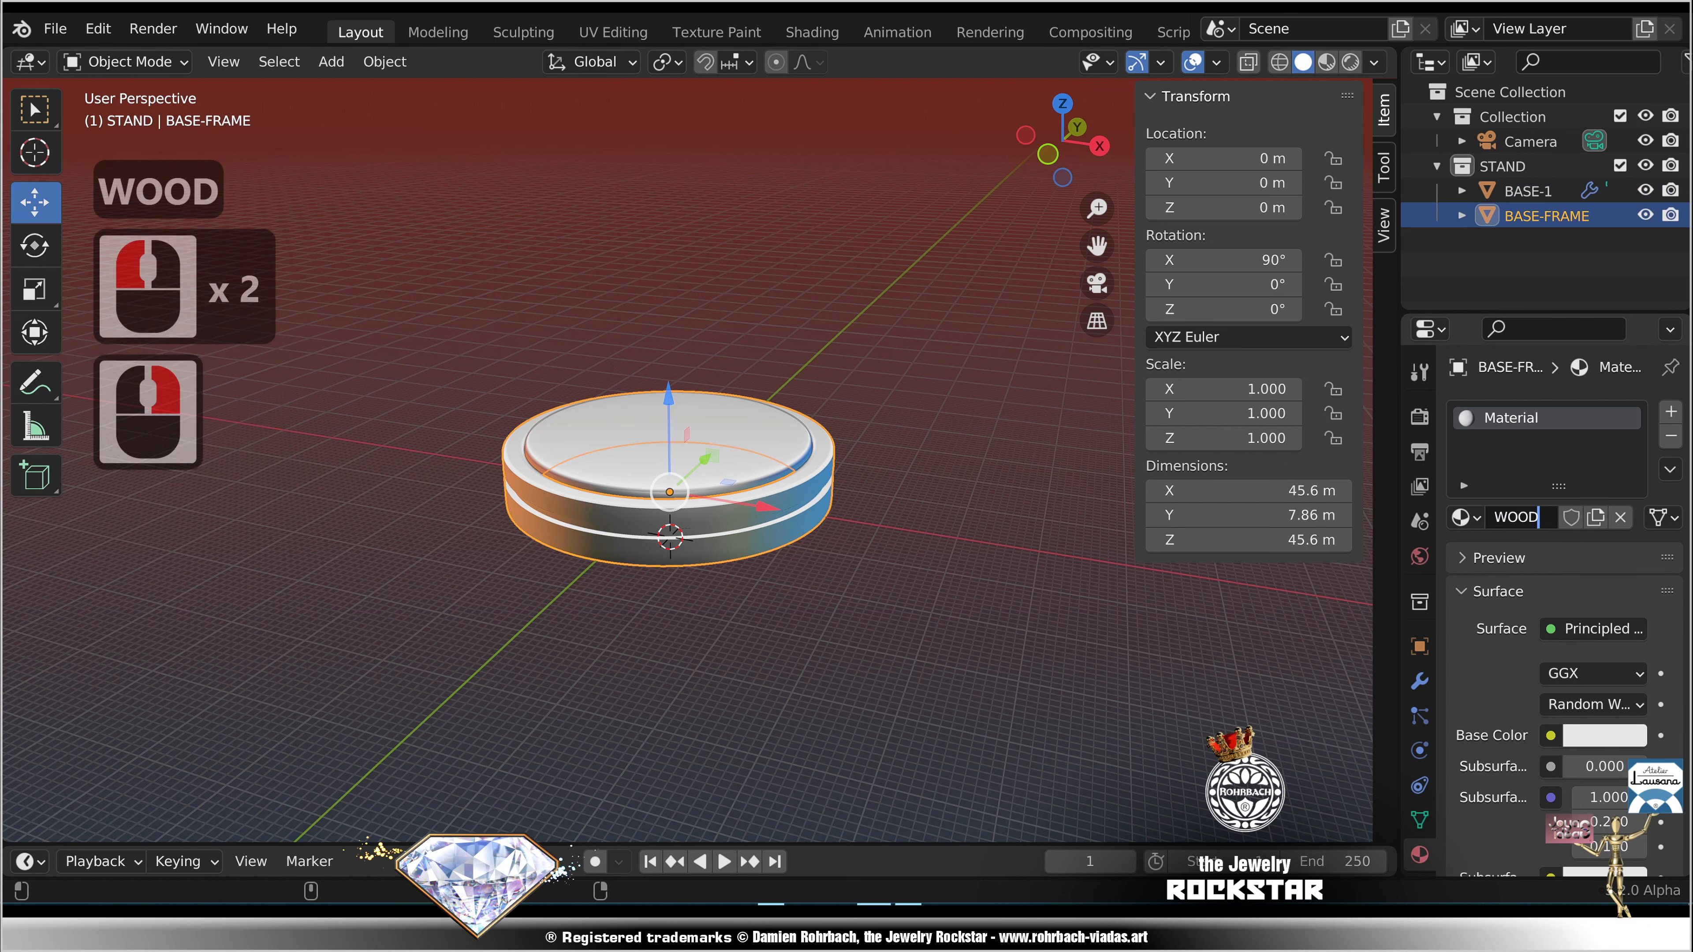
key(Return)
Step: Set the WOOD material's viewport display colour to a light beige
middle_drag(1660, 787, 1670, 485)
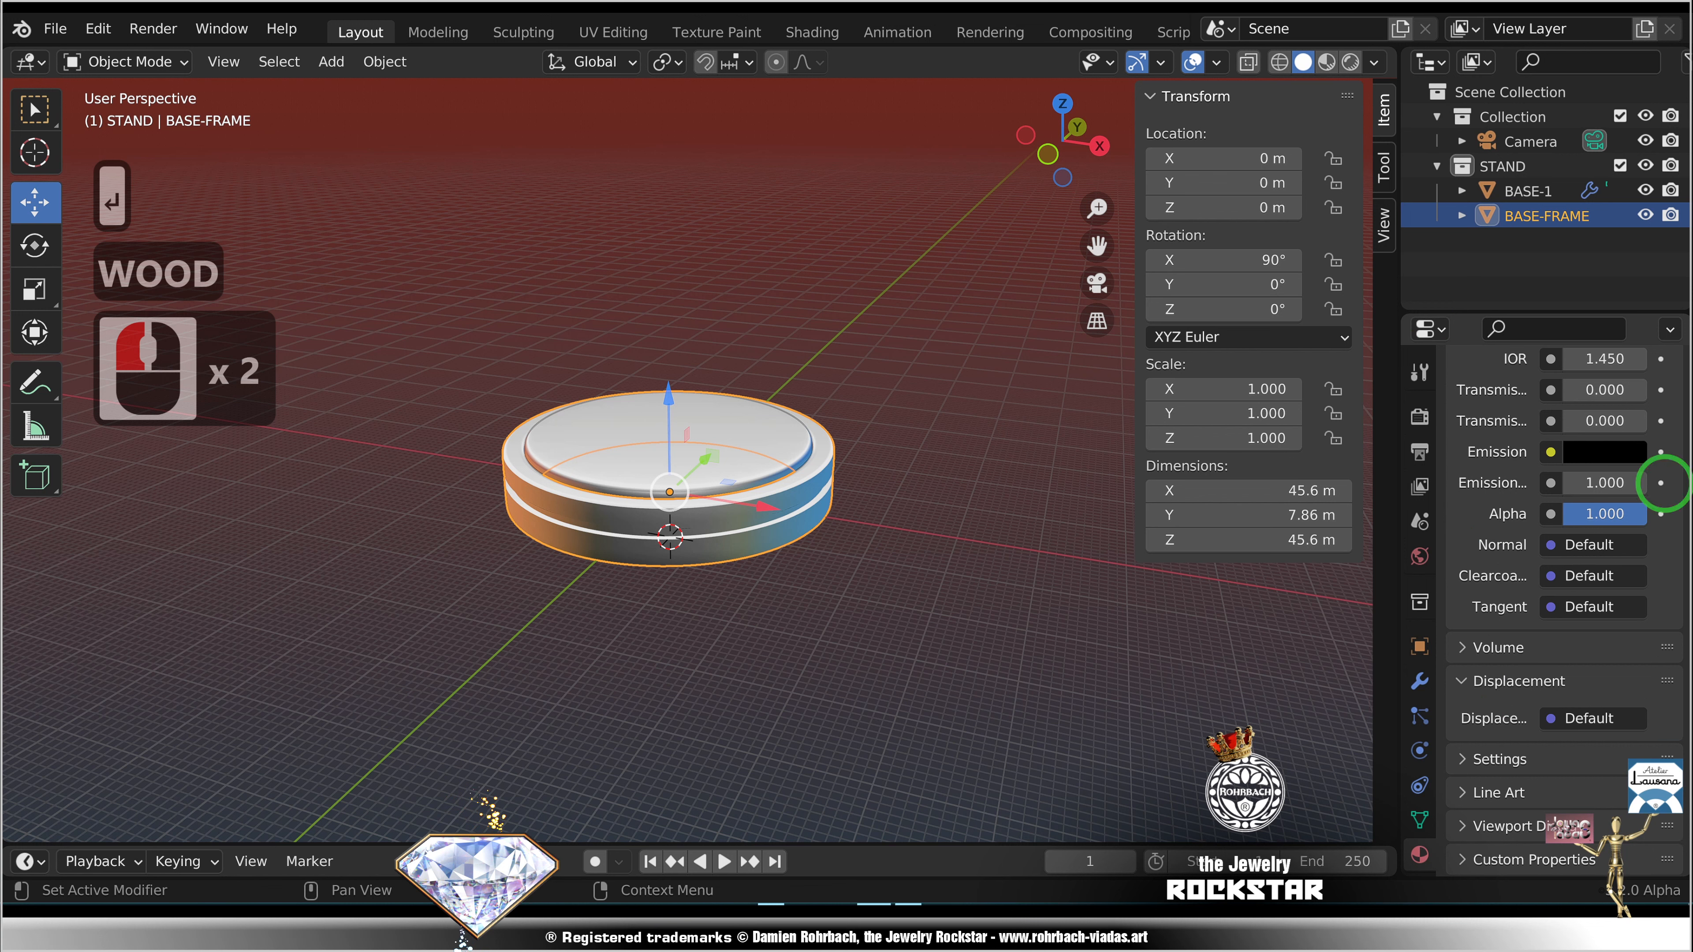
click(1524, 821)
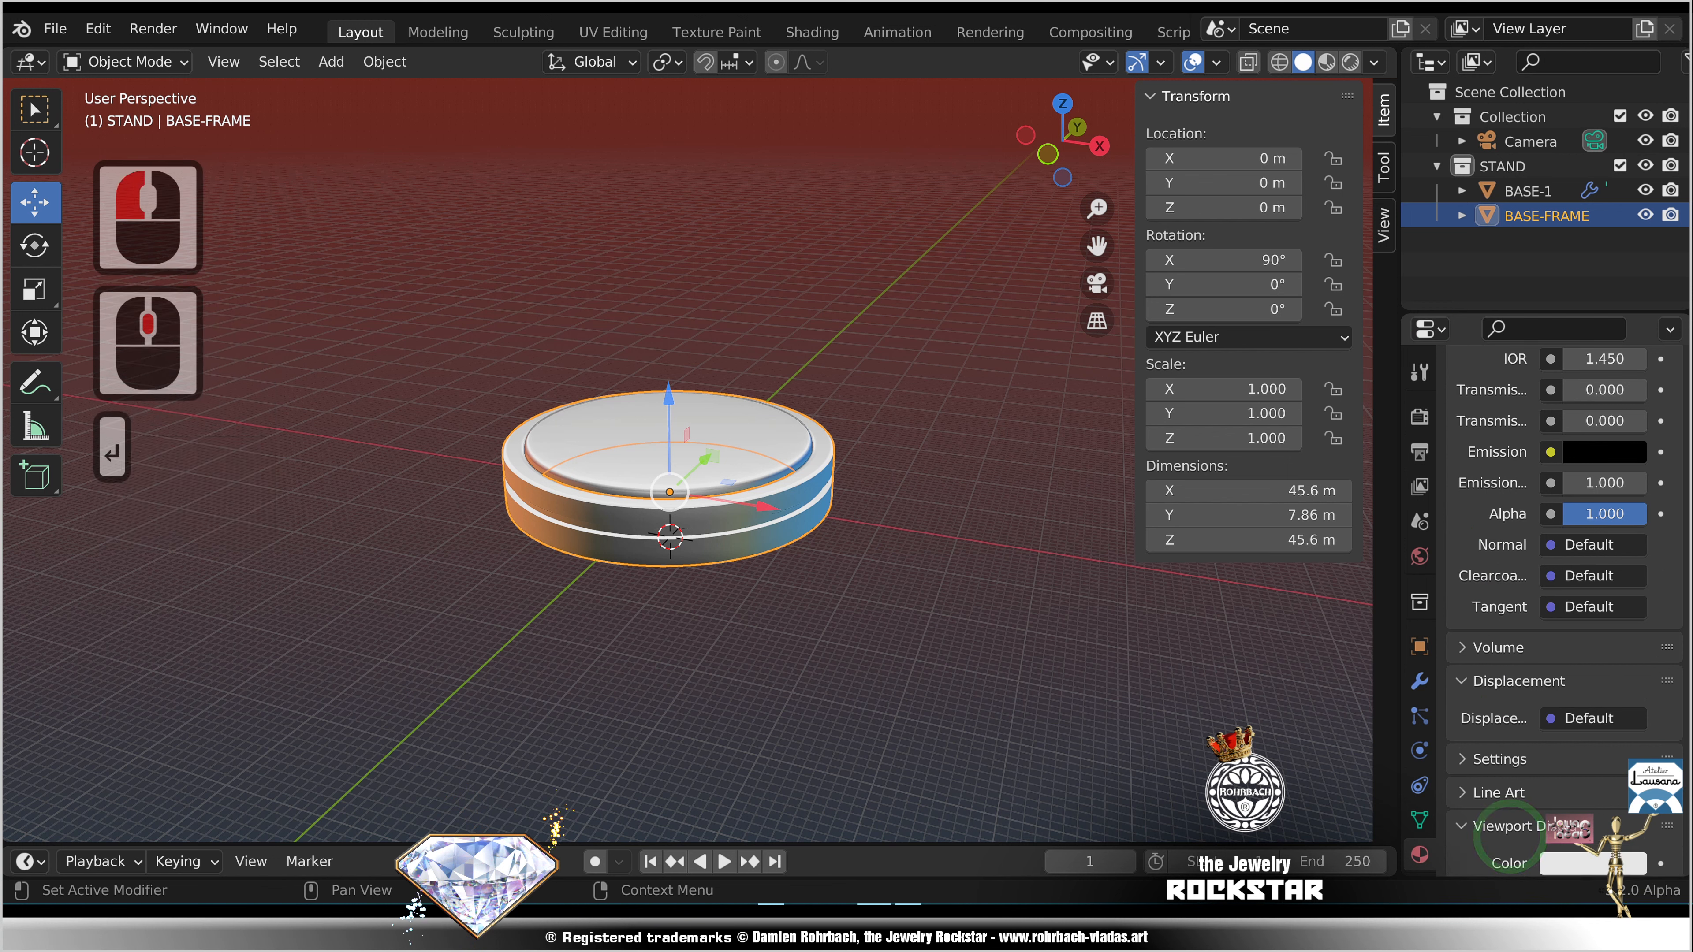
middle_drag(1523, 821, 1485, 590)
click(1591, 611)
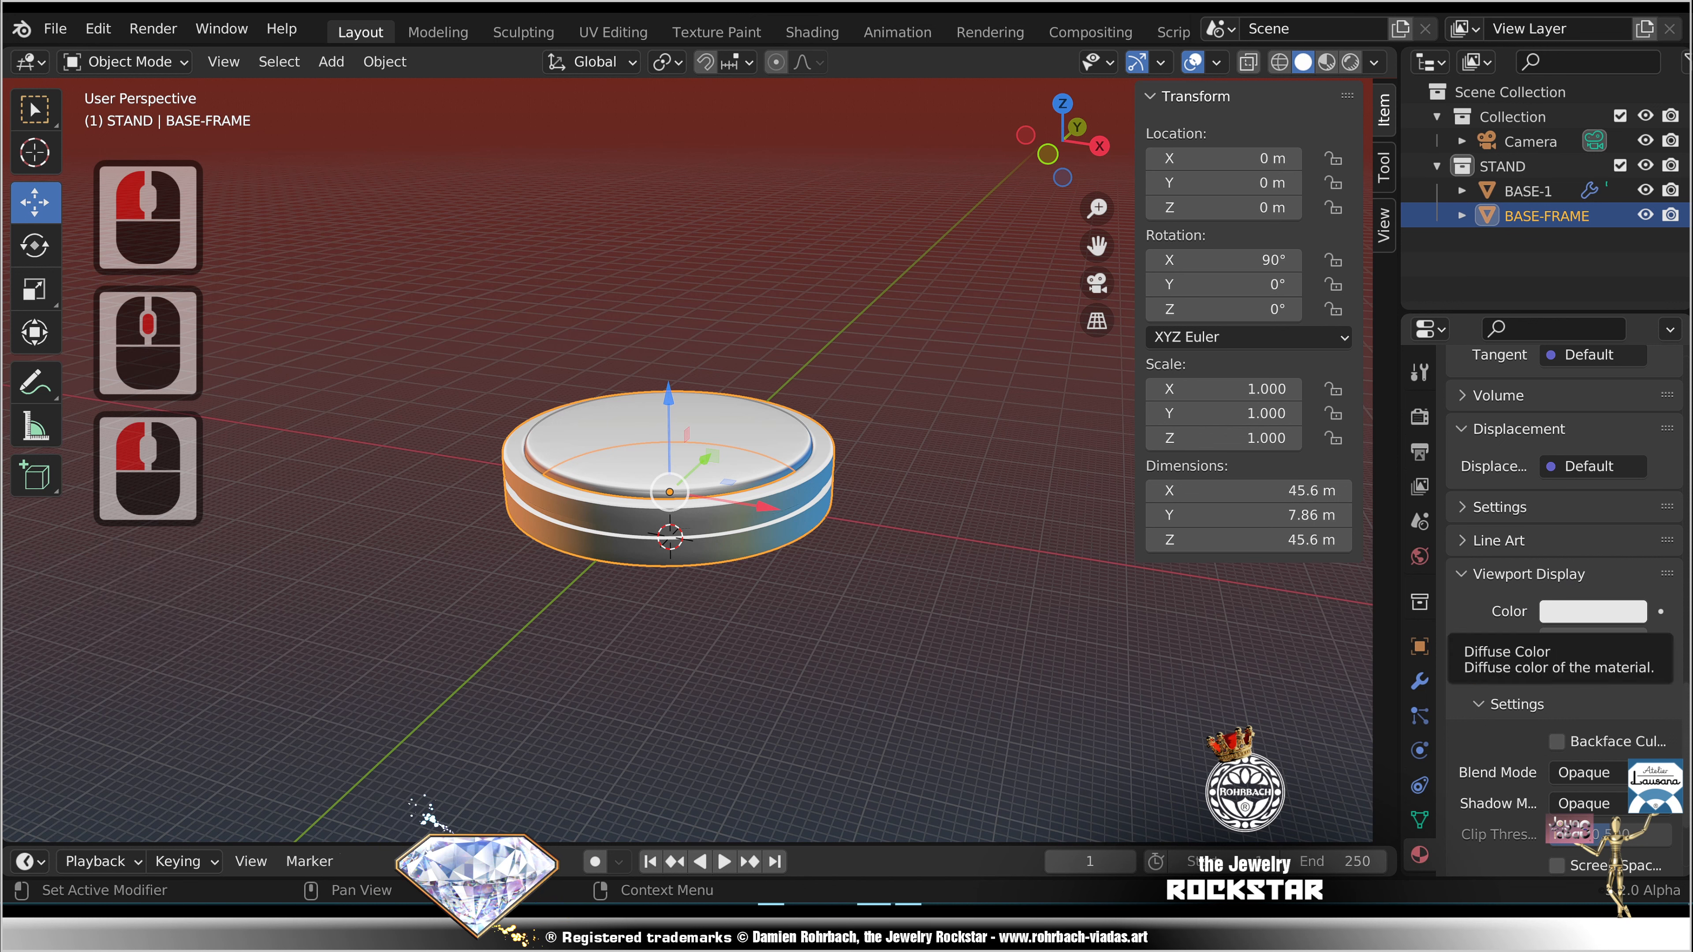
click(1594, 611)
click(1508, 362)
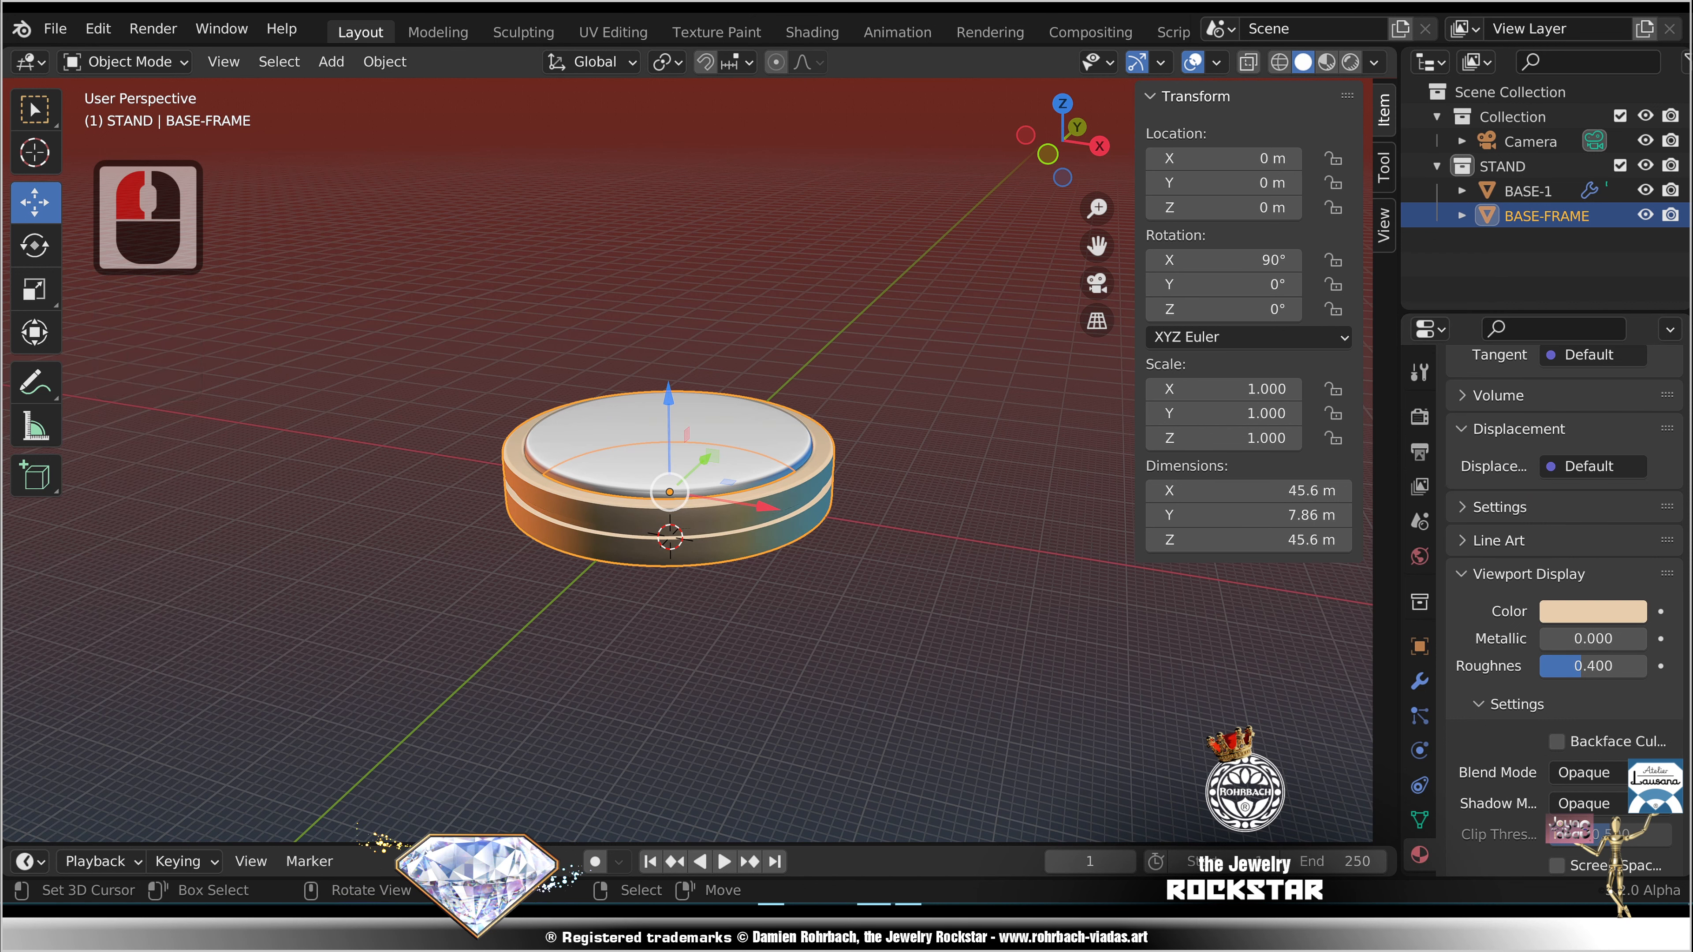
Step: Select BASE-1, set its LEATHER material's viewport display colour to white and save the file
right_click(733, 440)
click(1589, 617)
click(1629, 350)
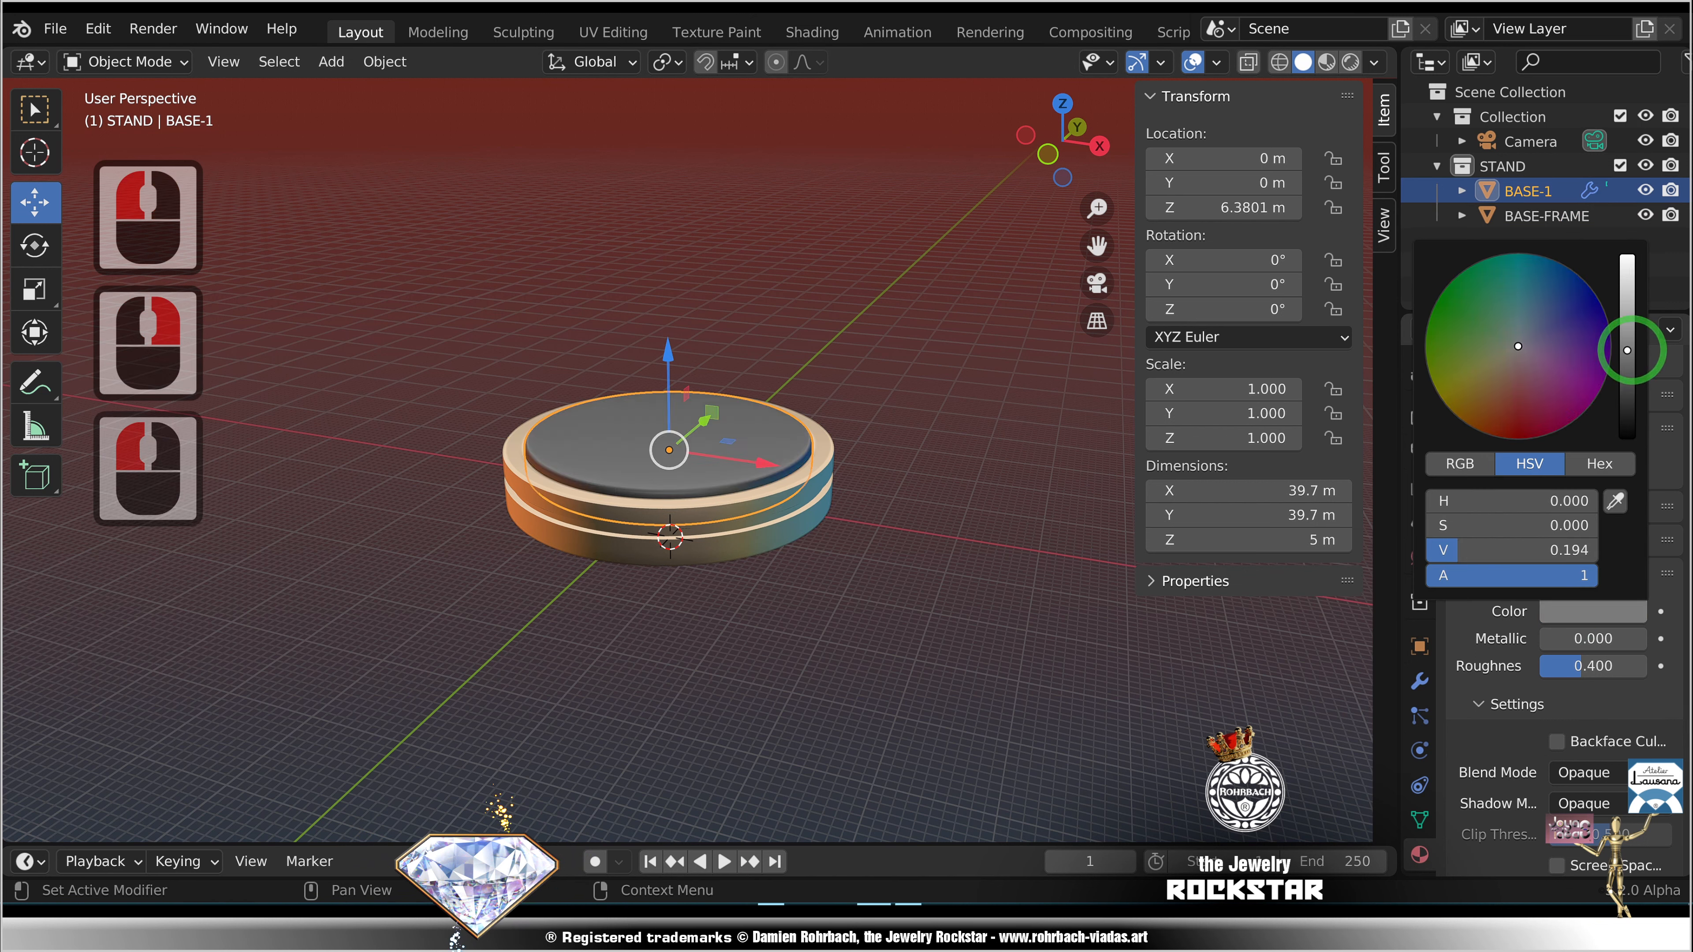
click(1594, 611)
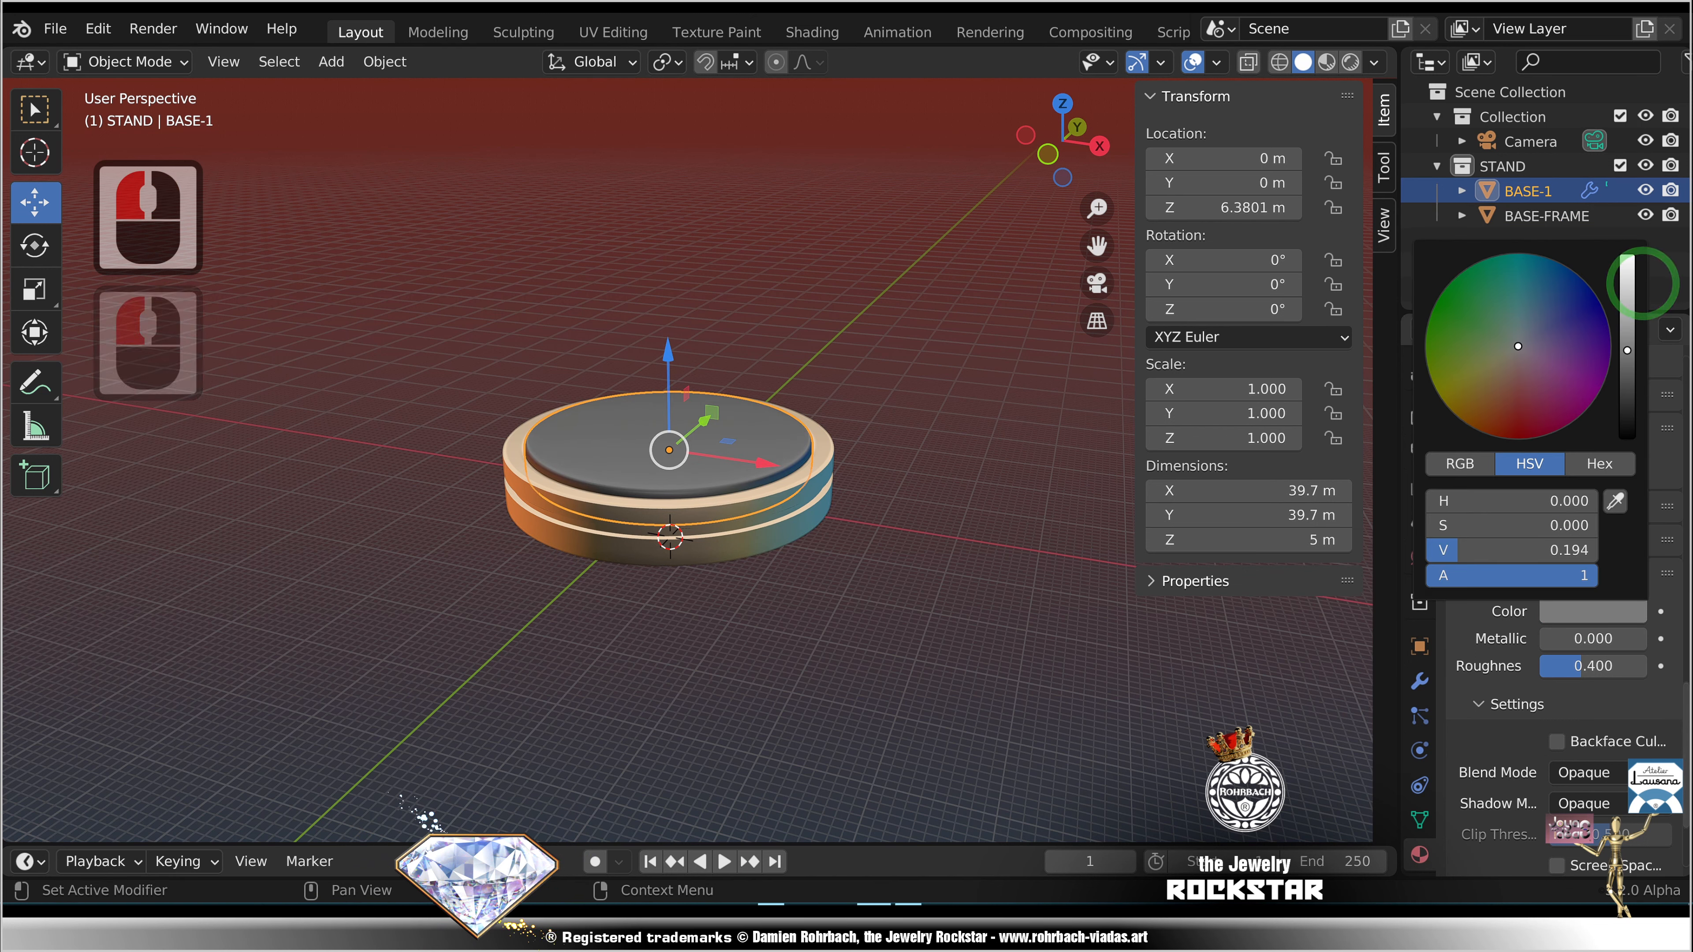
click(1627, 257)
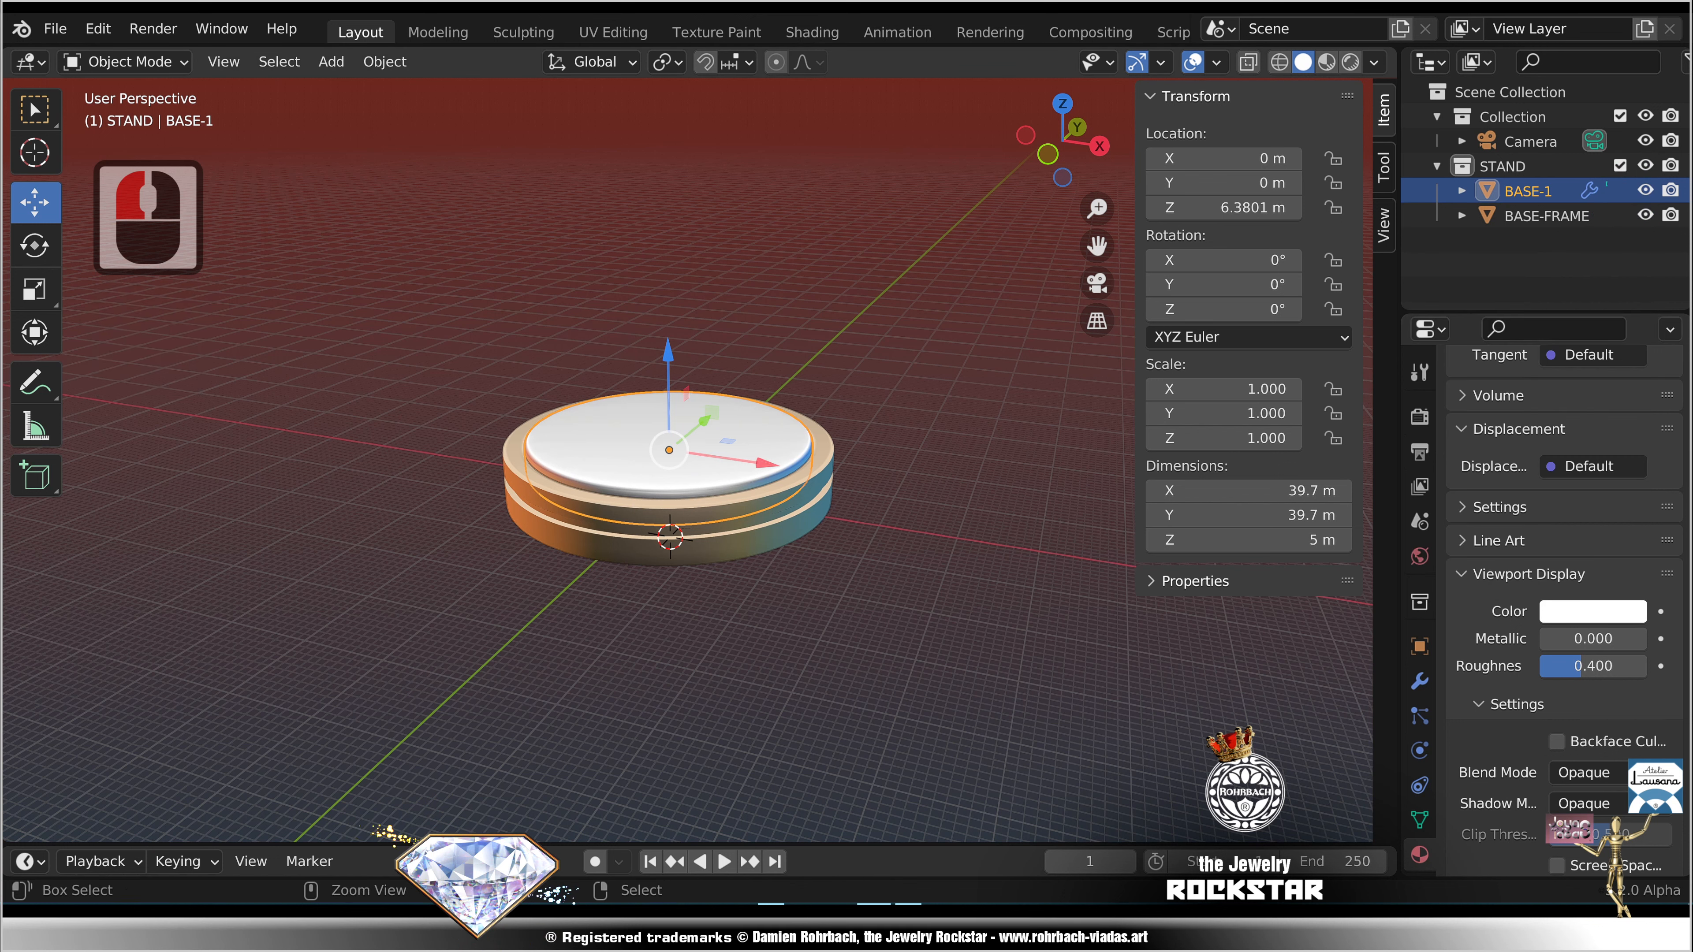
key(ctrl+s)
Step: Add a torus mesh with a major radius of 3 m and a minor radius of 0.5 m
right_click(767, 524)
click(332, 62)
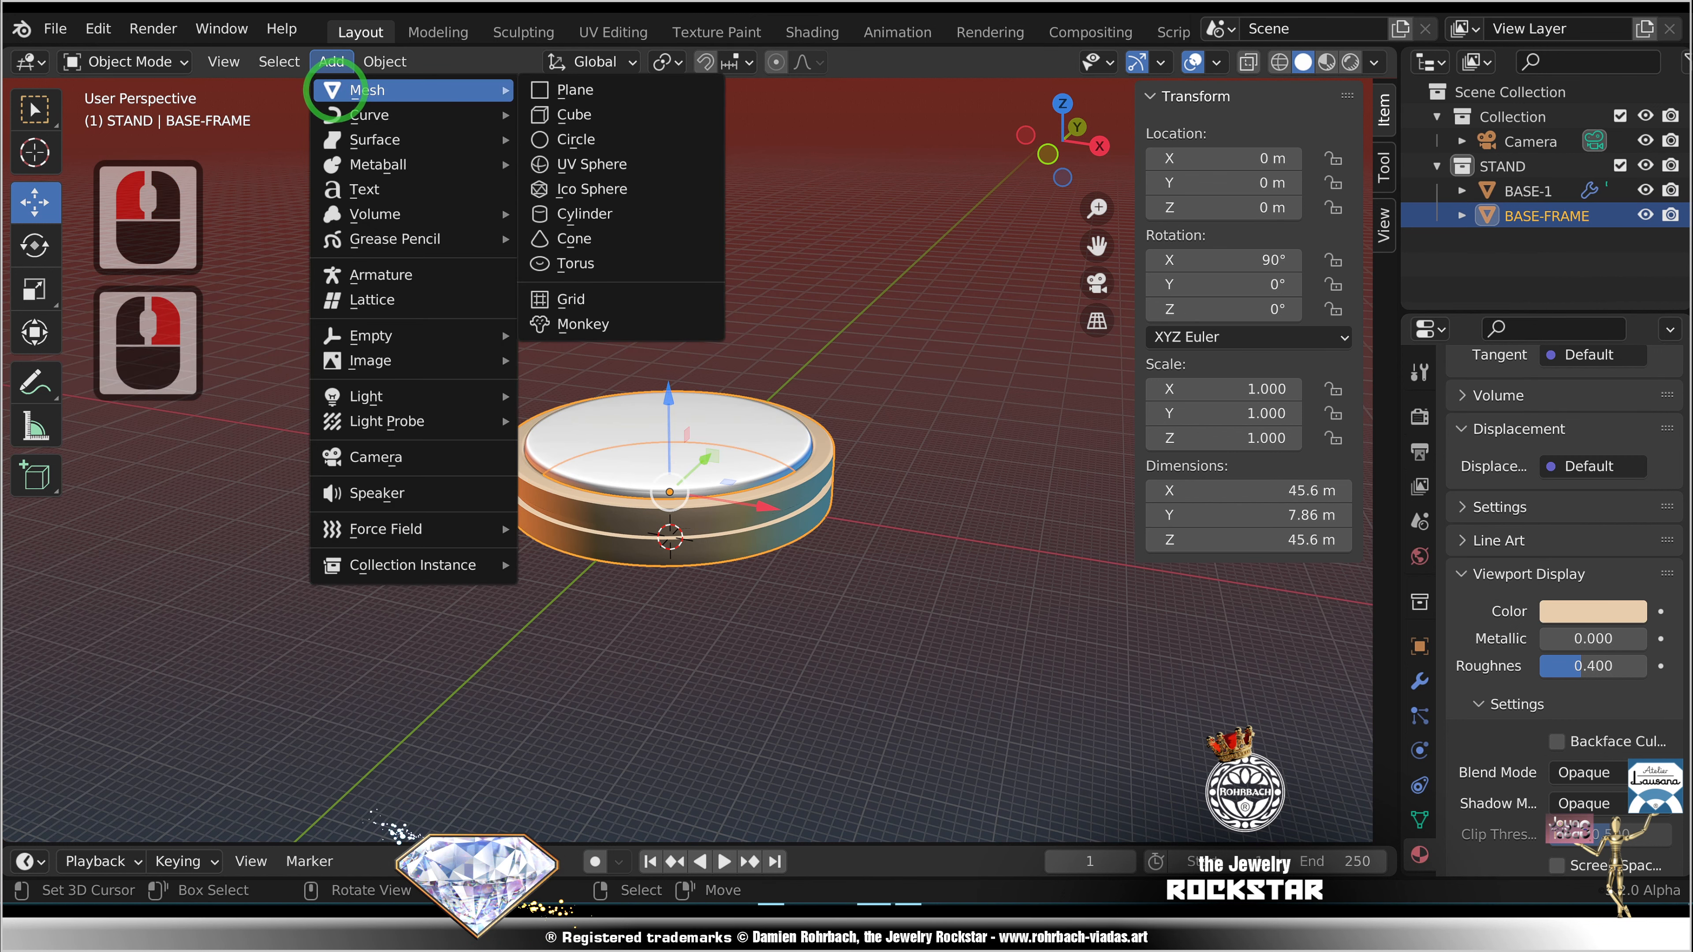
click(400, 97)
click(590, 258)
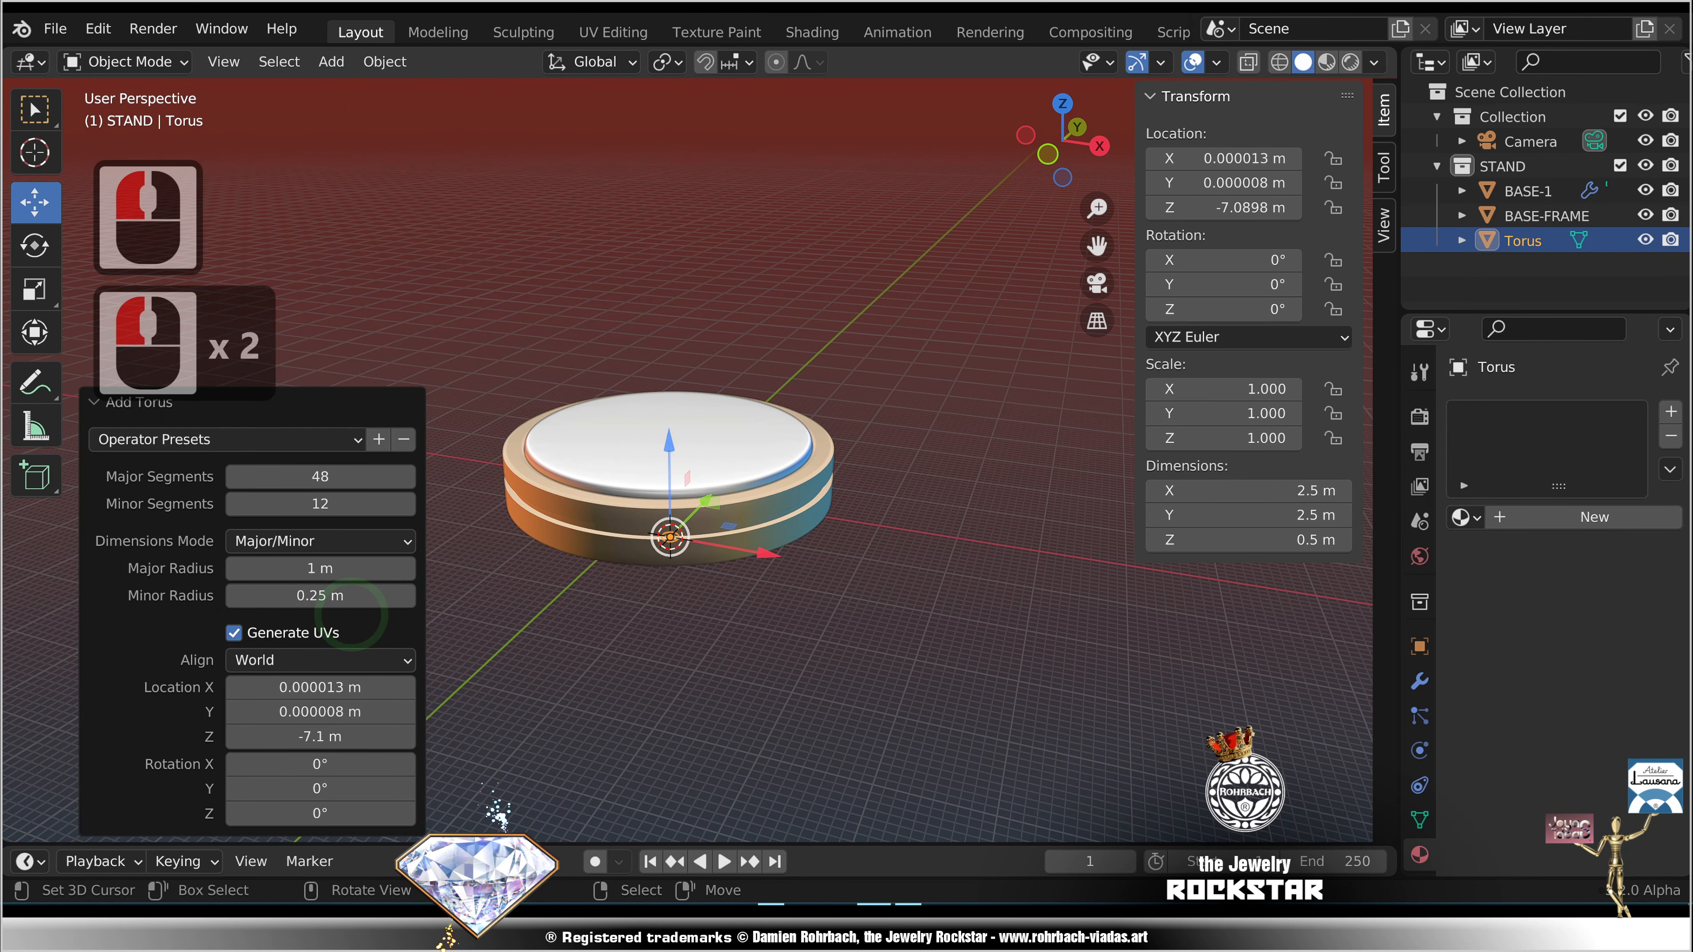
click(320, 568)
text(3)
click(308, 593)
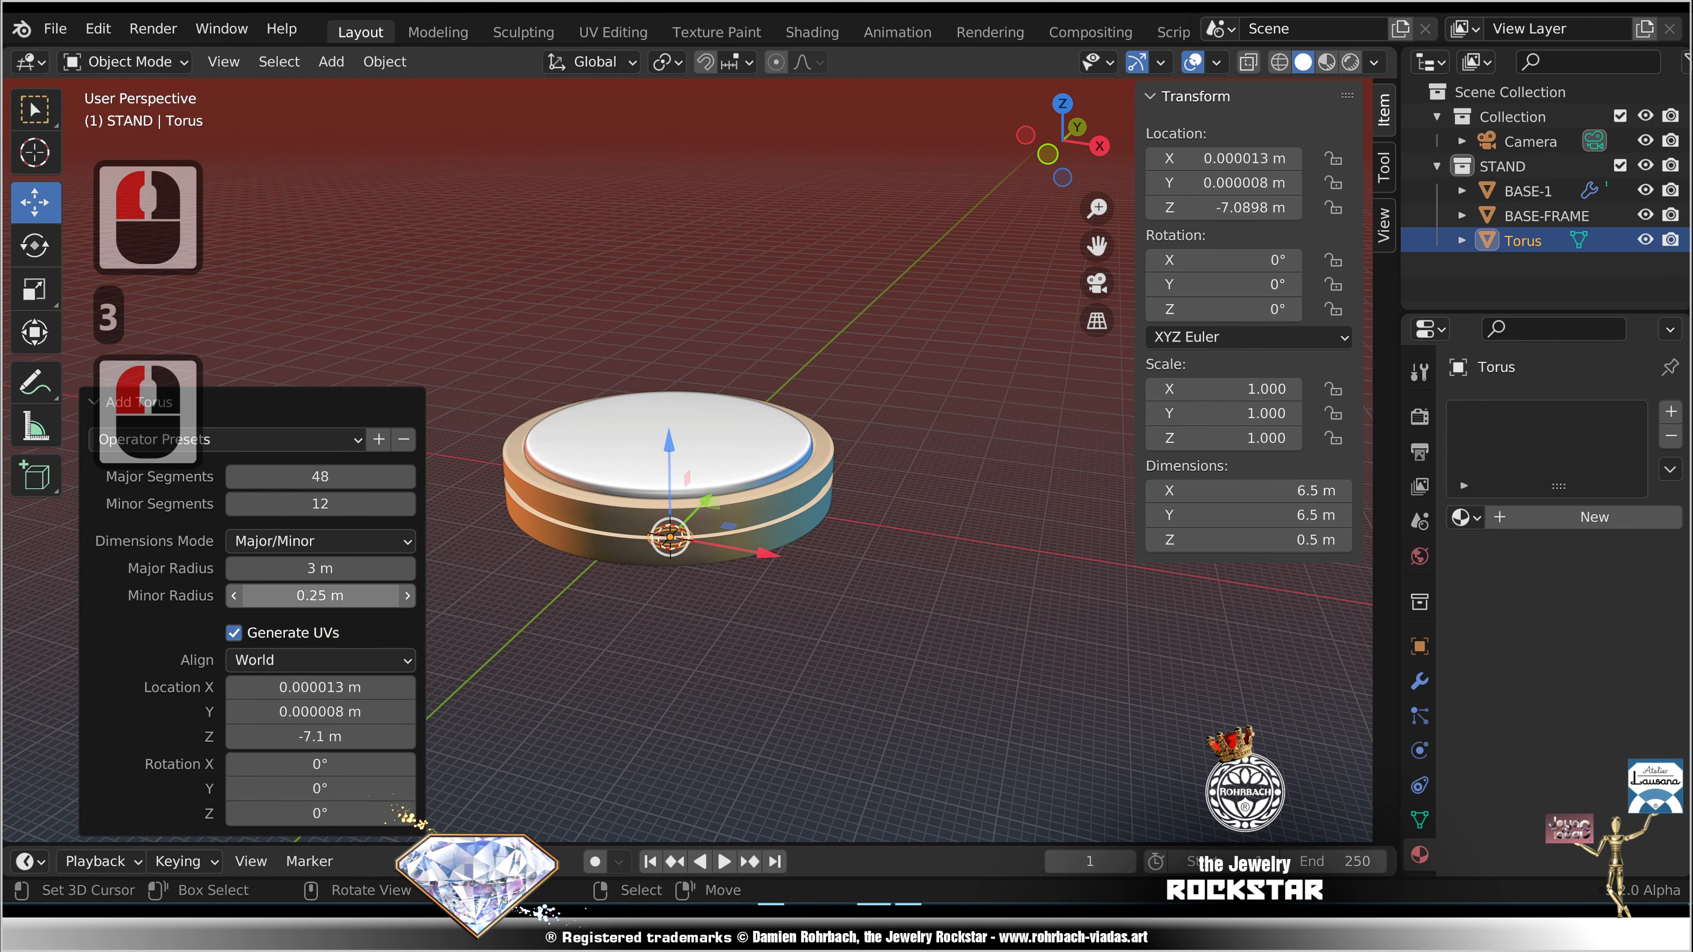
click(307, 593)
text(.5)
key(Return)
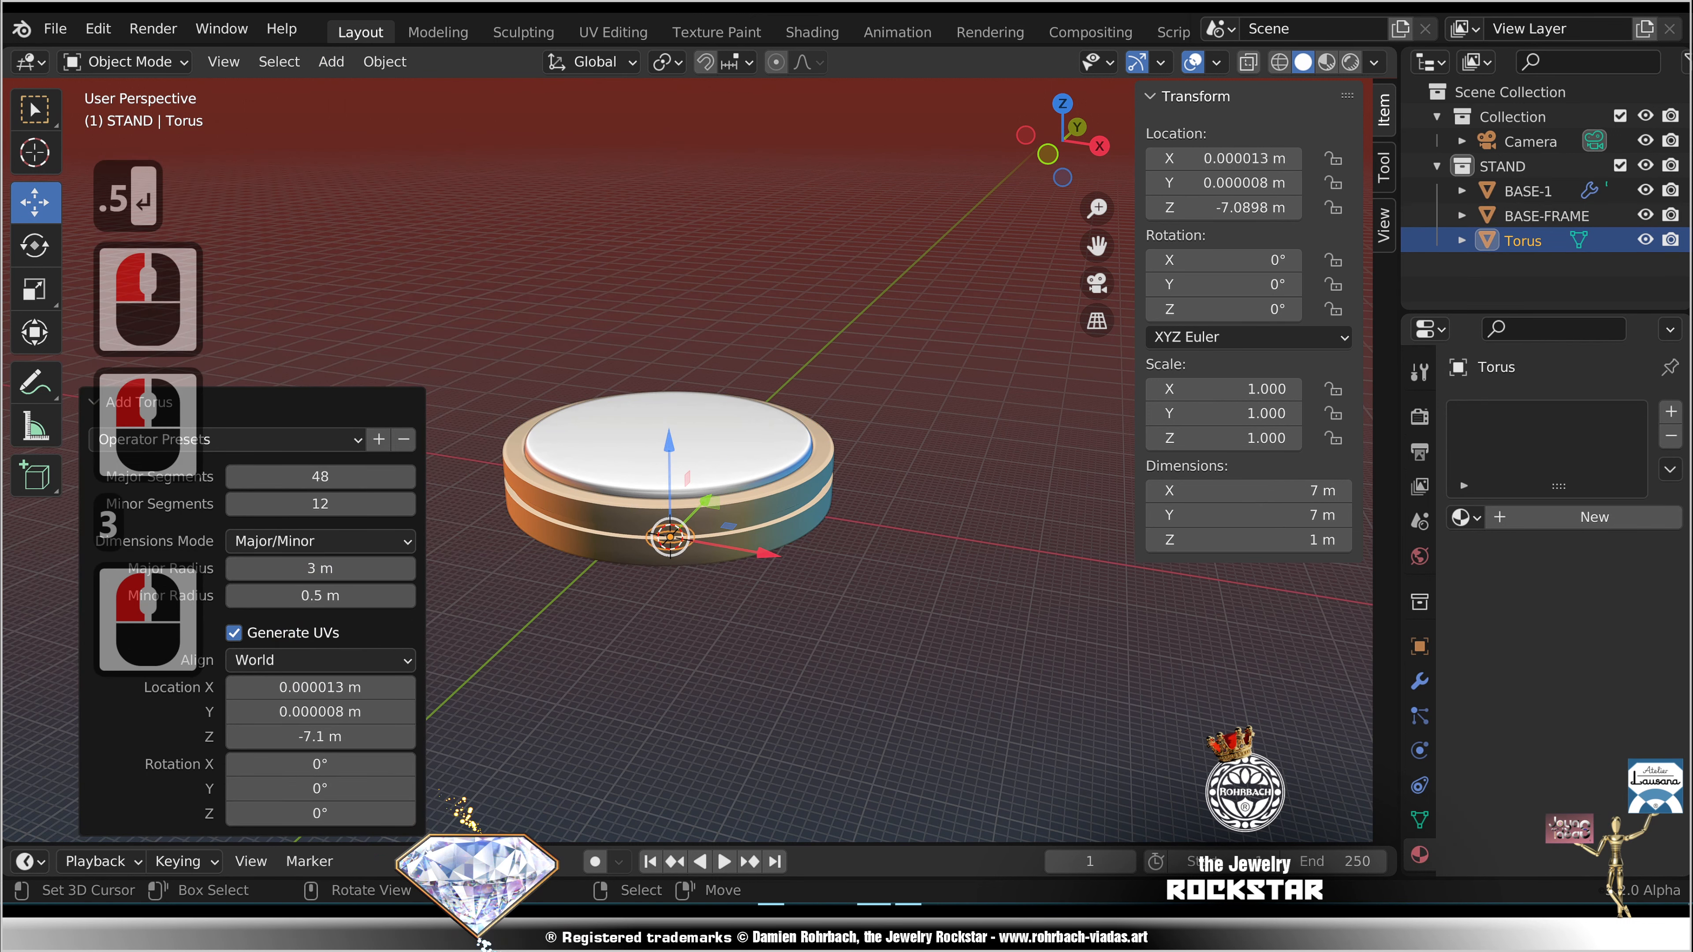
Step: Set the new torus to 120 major segments, 40 minor segments and a major radius of 25 m
click(340, 477)
text(120)
key(Return)
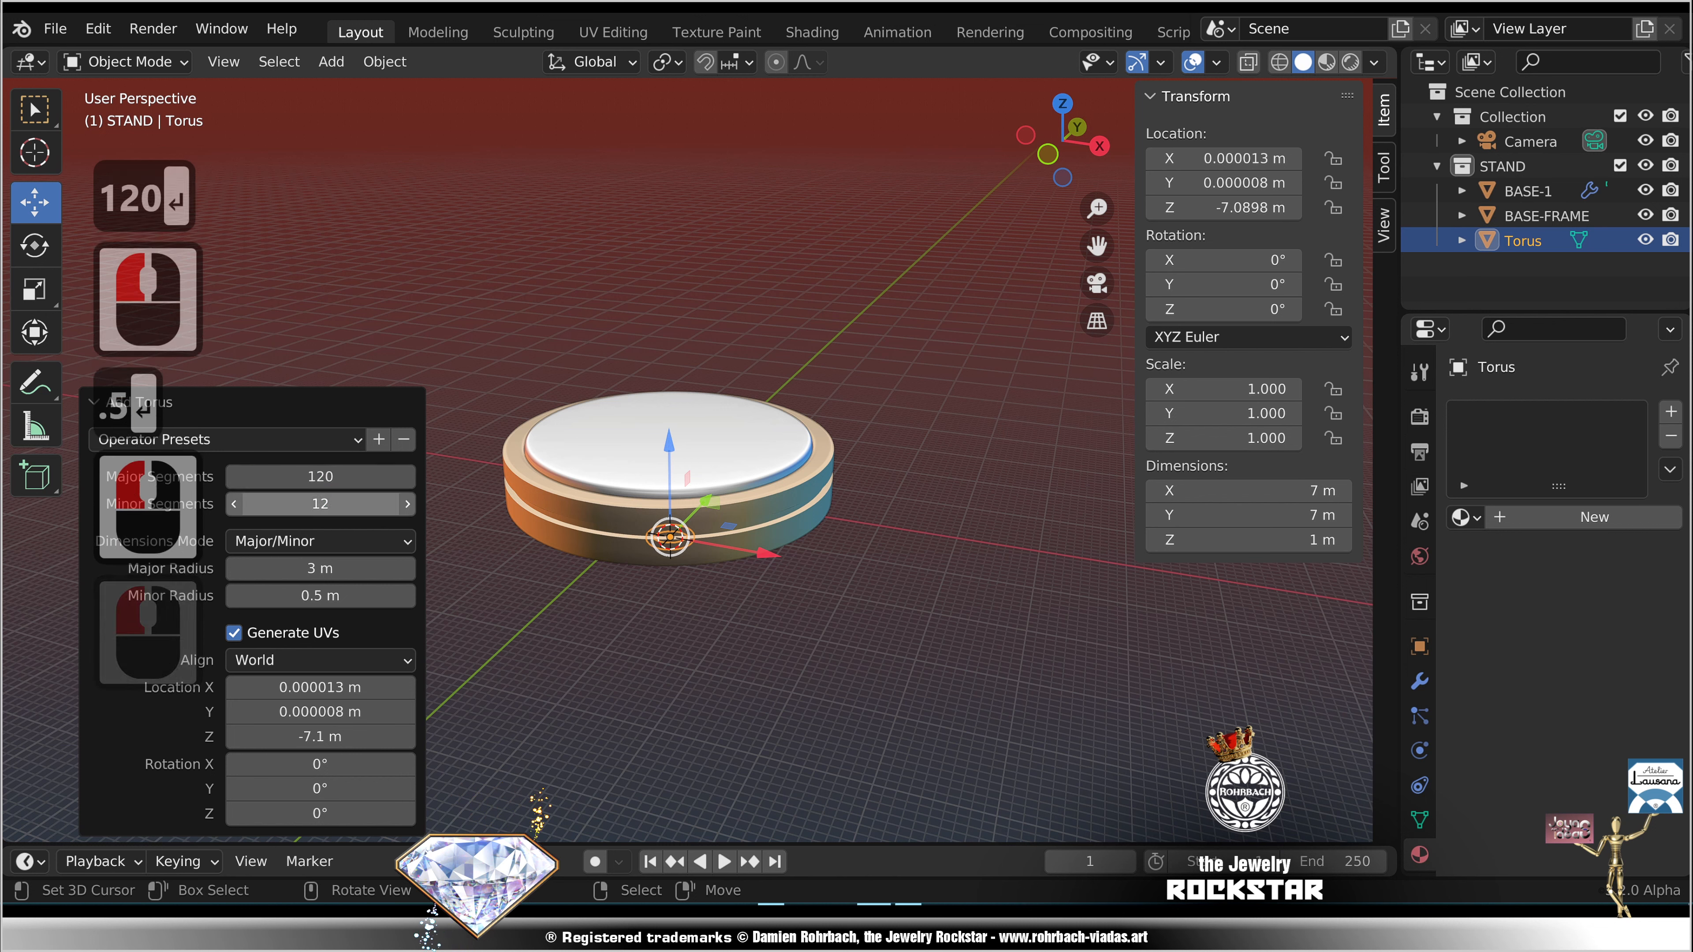
click(336, 503)
text(40)
key(Return)
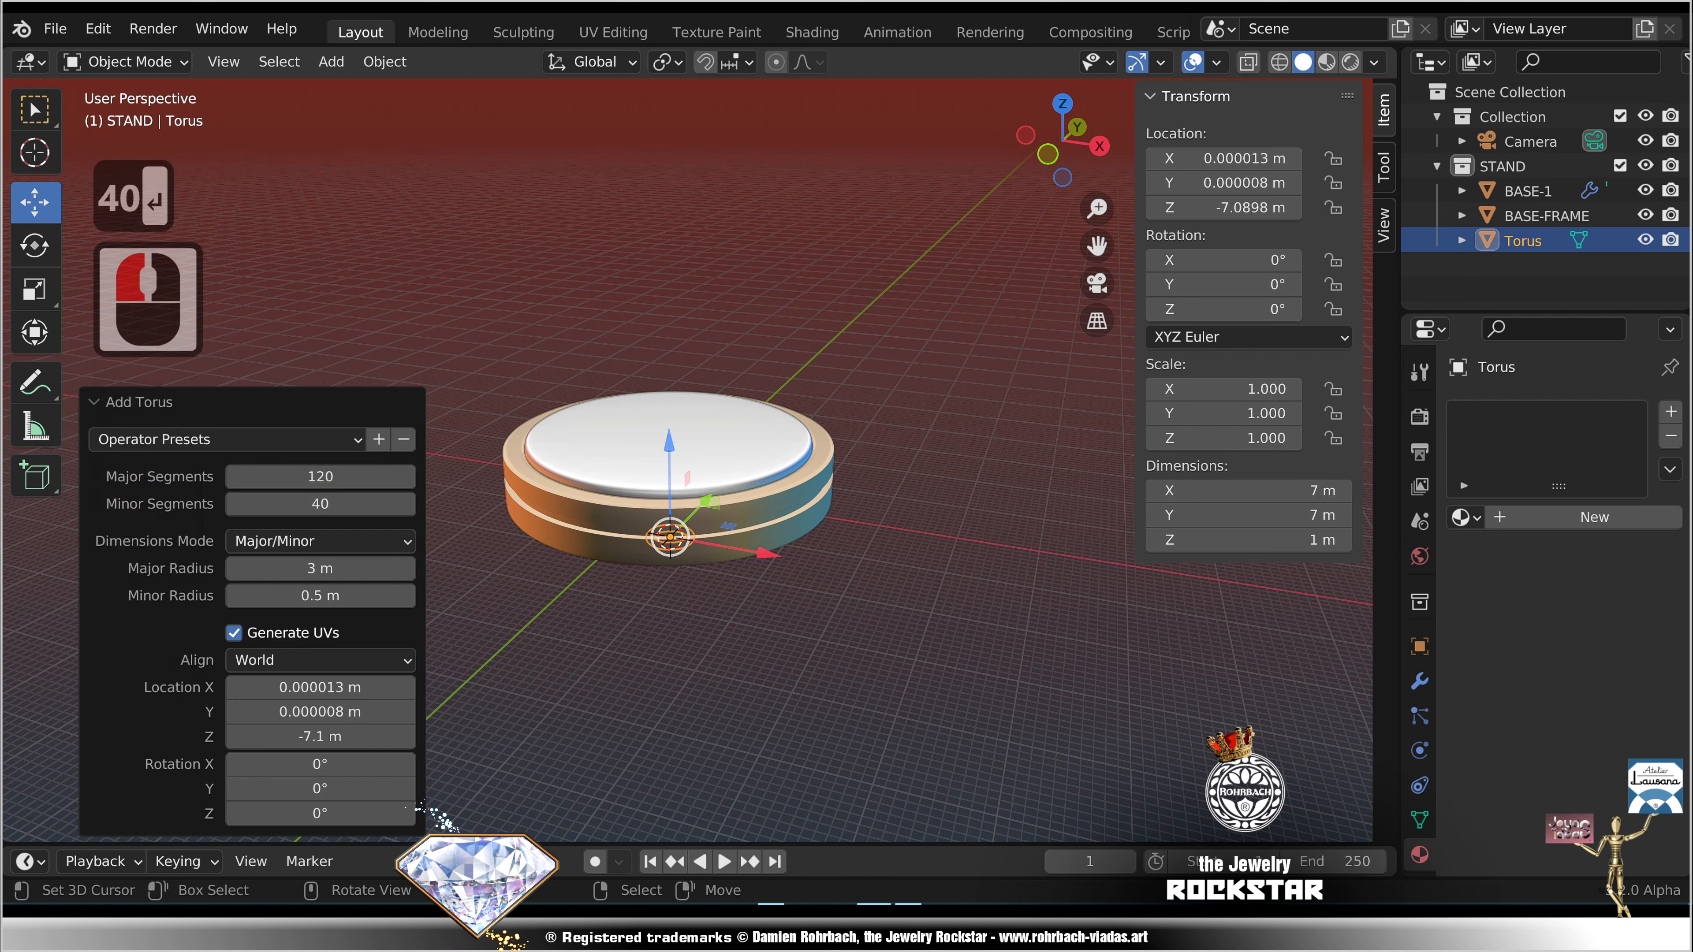
click(337, 568)
text(25)
key(Return)
Step: In front view, raise the torus into BASE-FRAME's groove at about 4.43 m on Z and scale it uniformly to about 0.9
key(KP_1)
scroll(644, 493, up, 2)
drag(643, 494, 644, 372)
scroll(933, 407, up, 4)
key(s)
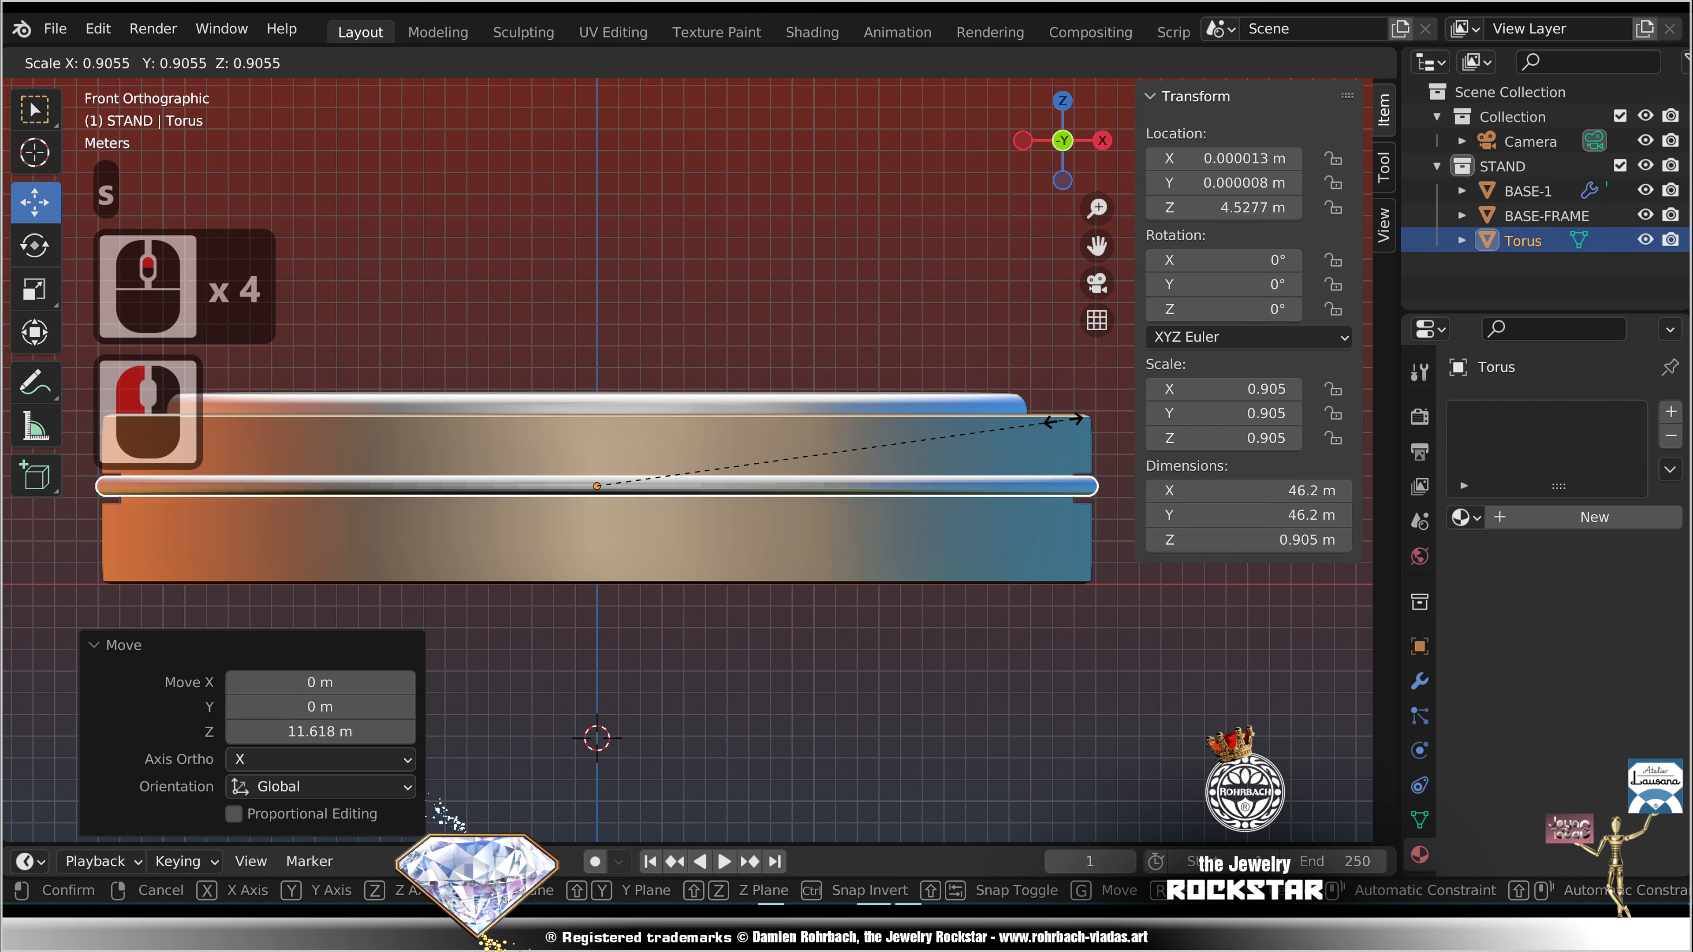
click(1059, 418)
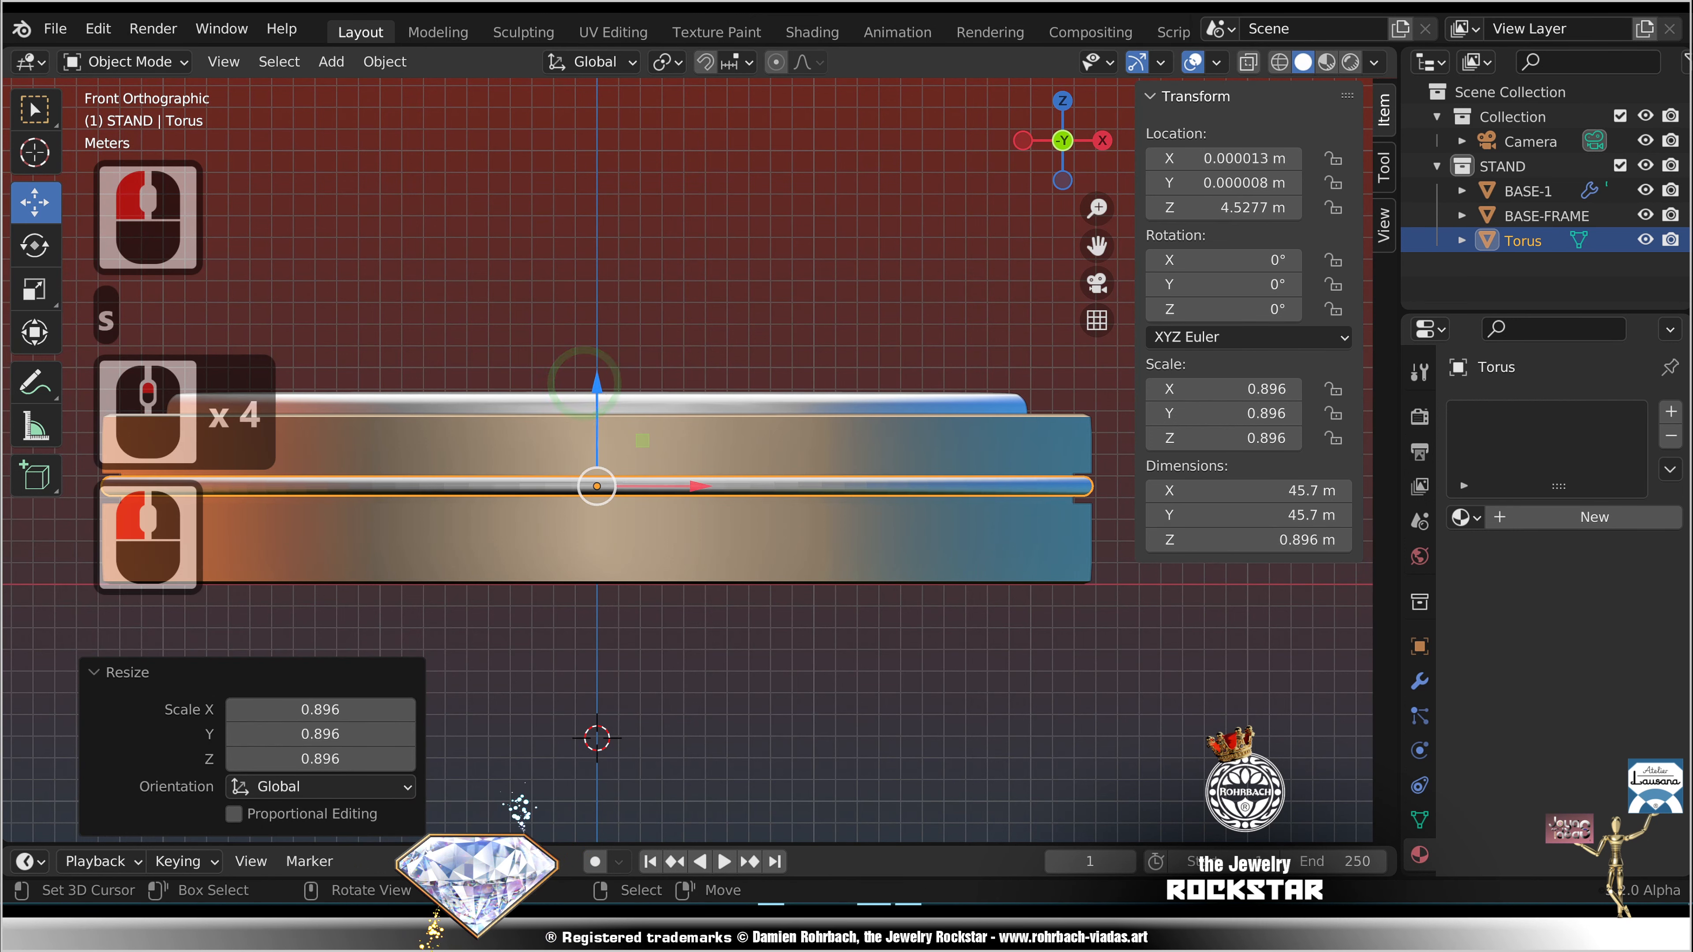
drag(597, 383, 599, 382)
middle_drag(691, 483, 714, 529)
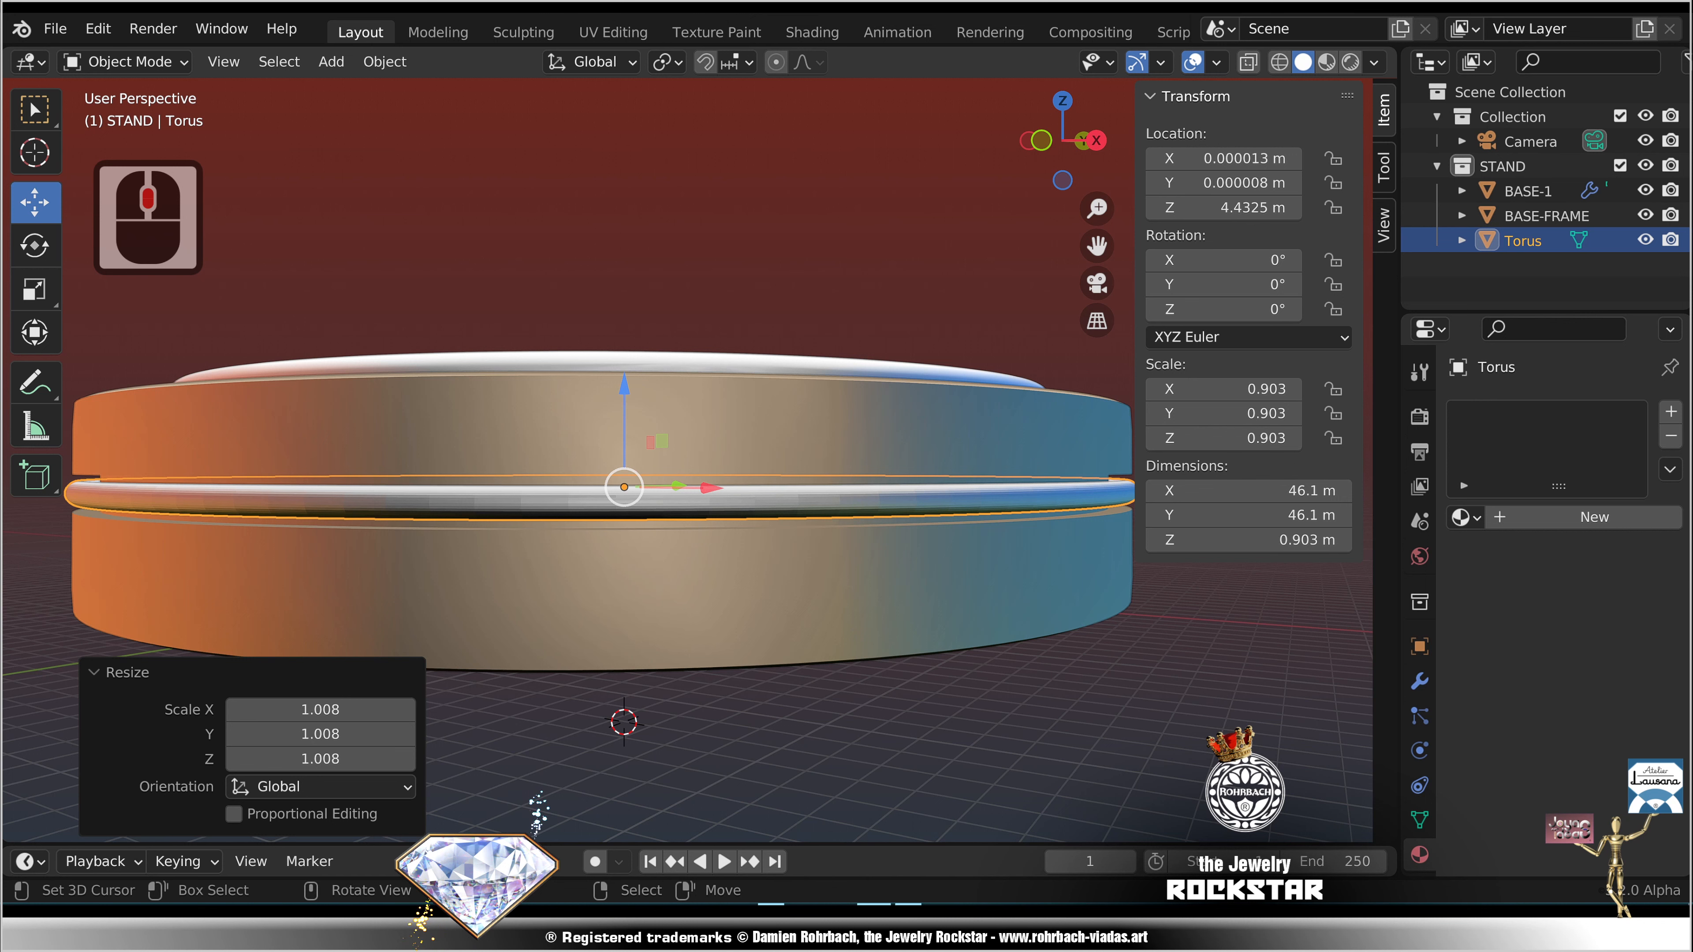
Step: Add a Solidify modifier to the torus with an offset of 1 and a thickness of 0.22 m
click(1420, 680)
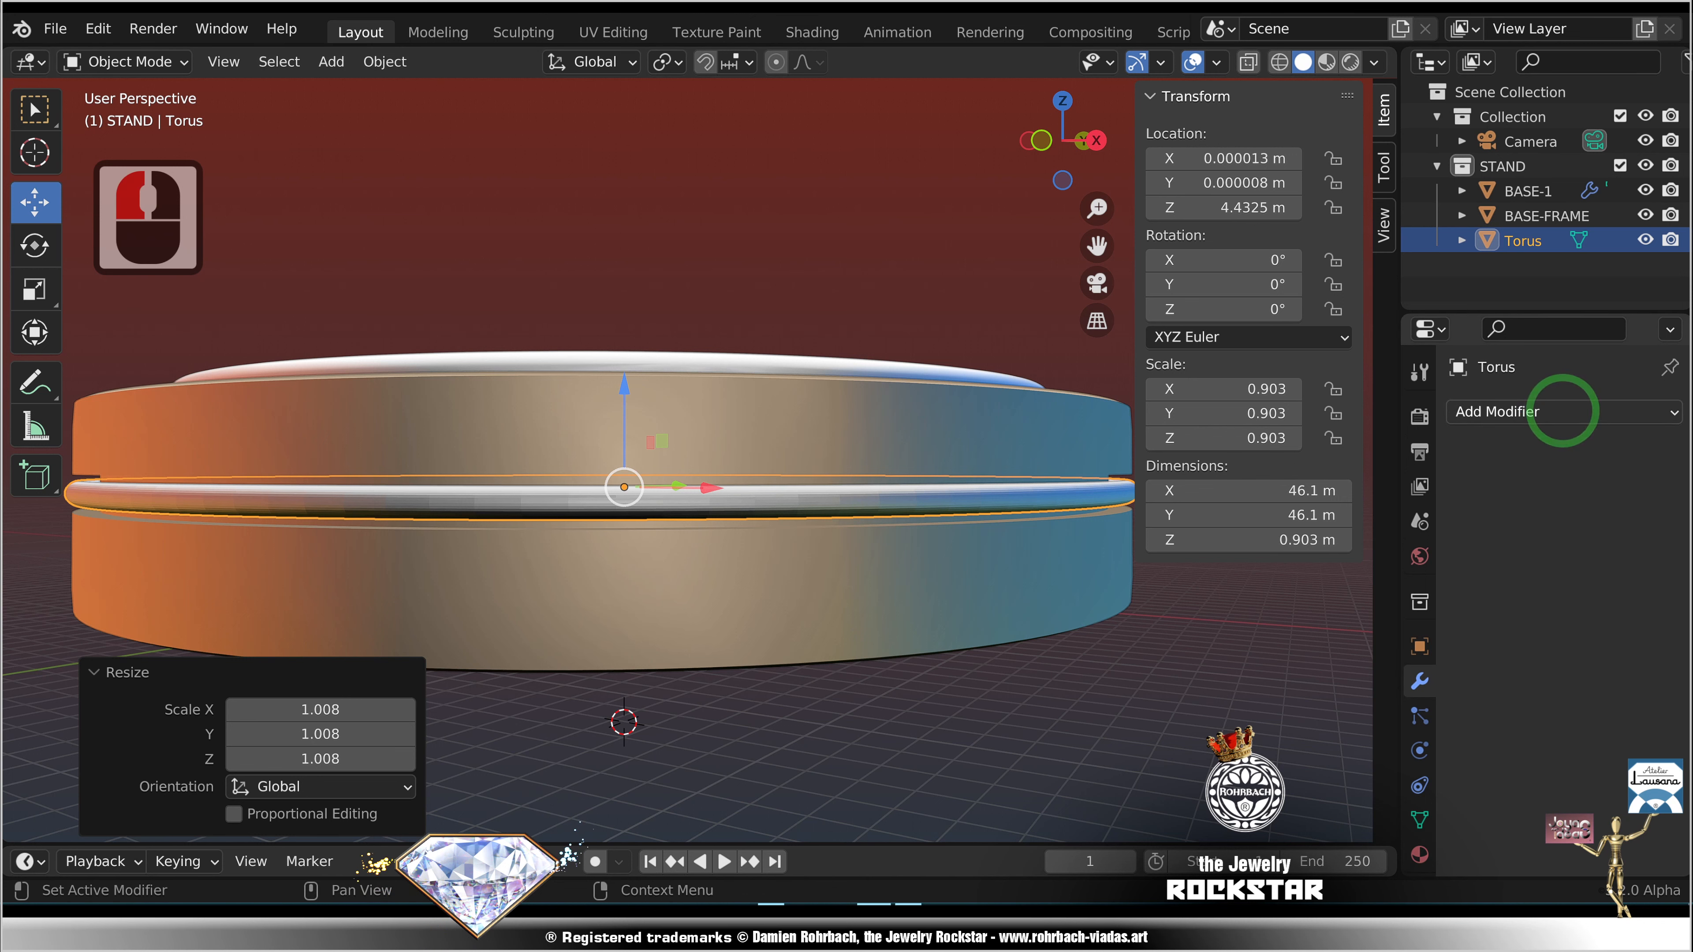
click(1561, 408)
click(1160, 836)
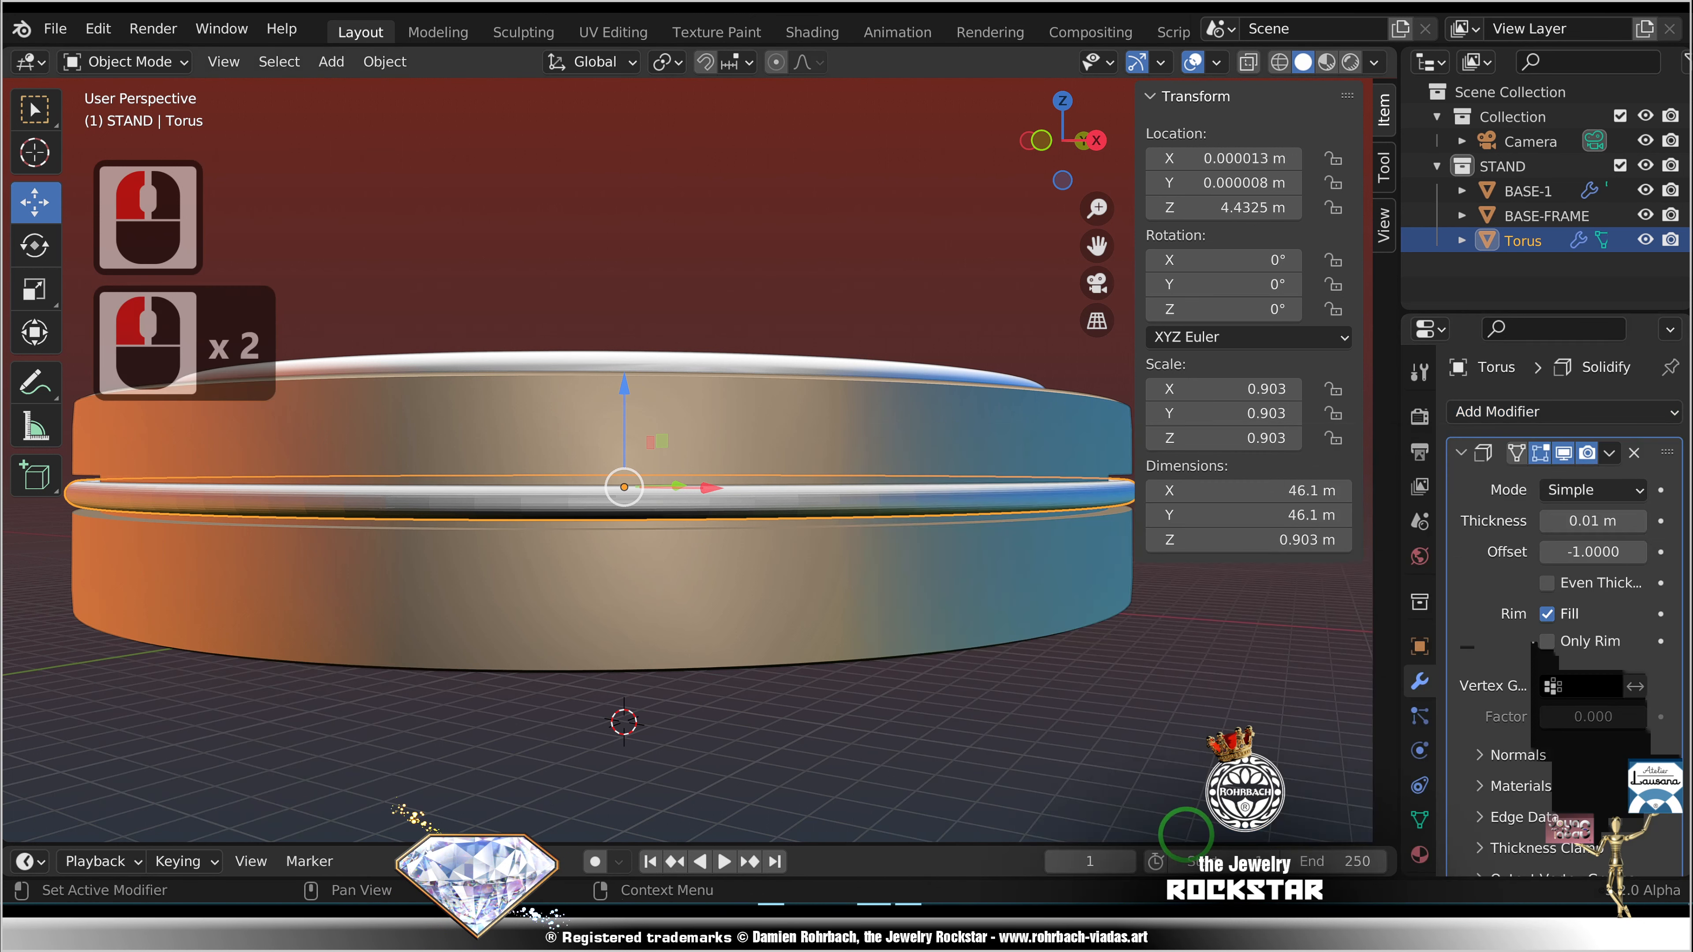
click(1593, 552)
text(1)
key(Return)
mouse_move(1593, 522)
mouse_down()
mouse_move(1660, 521)
mouse_move(1587, 520)
mouse_up()
Step: Fine-tune the torus's Z position in front view to centre it in the groove, and shade it smooth
key(KP_1)
scroll(698, 458, up, 3)
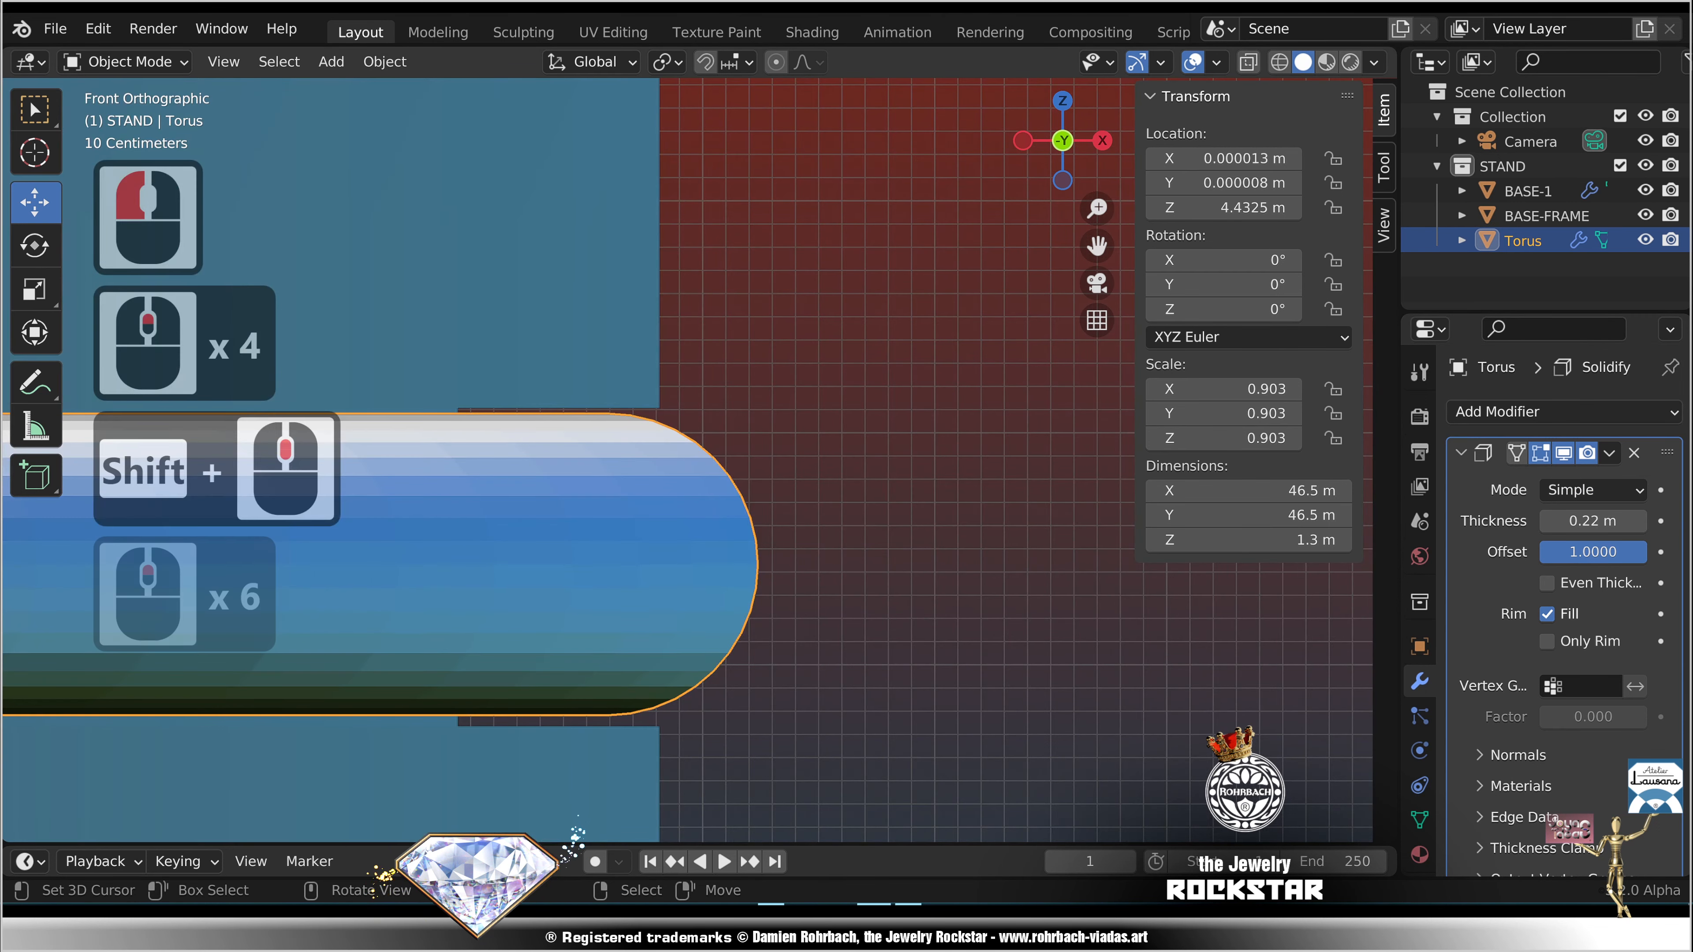
key(g)
key(z)
click(833, 485)
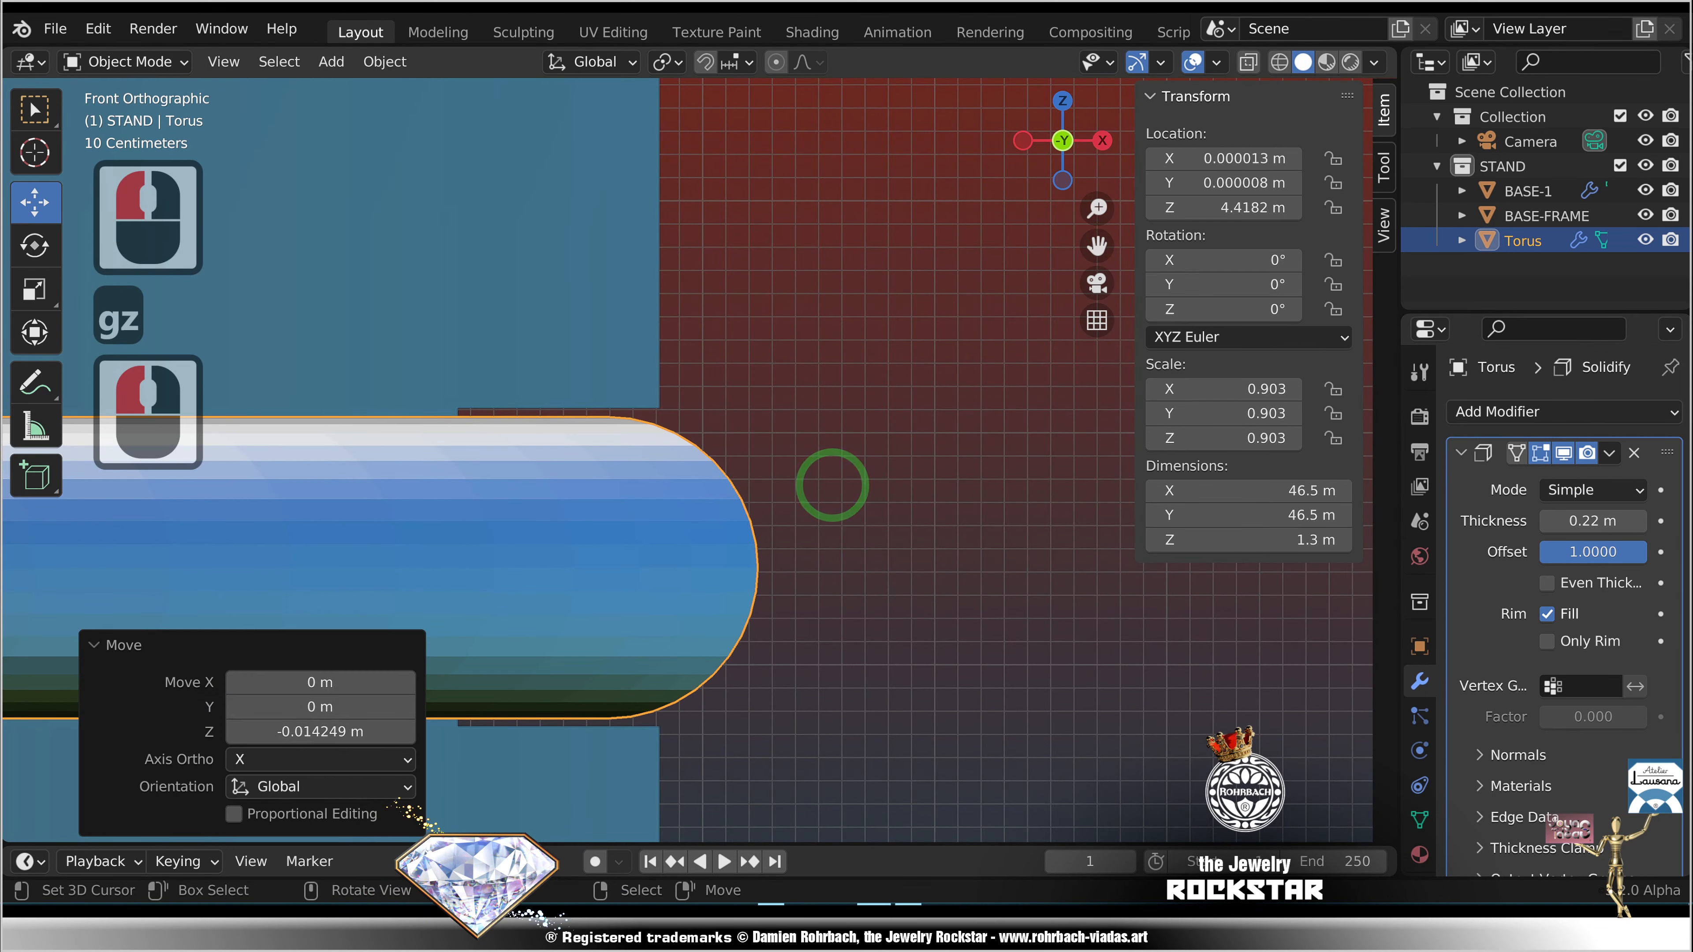
key(g)
key(z)
click(908, 530)
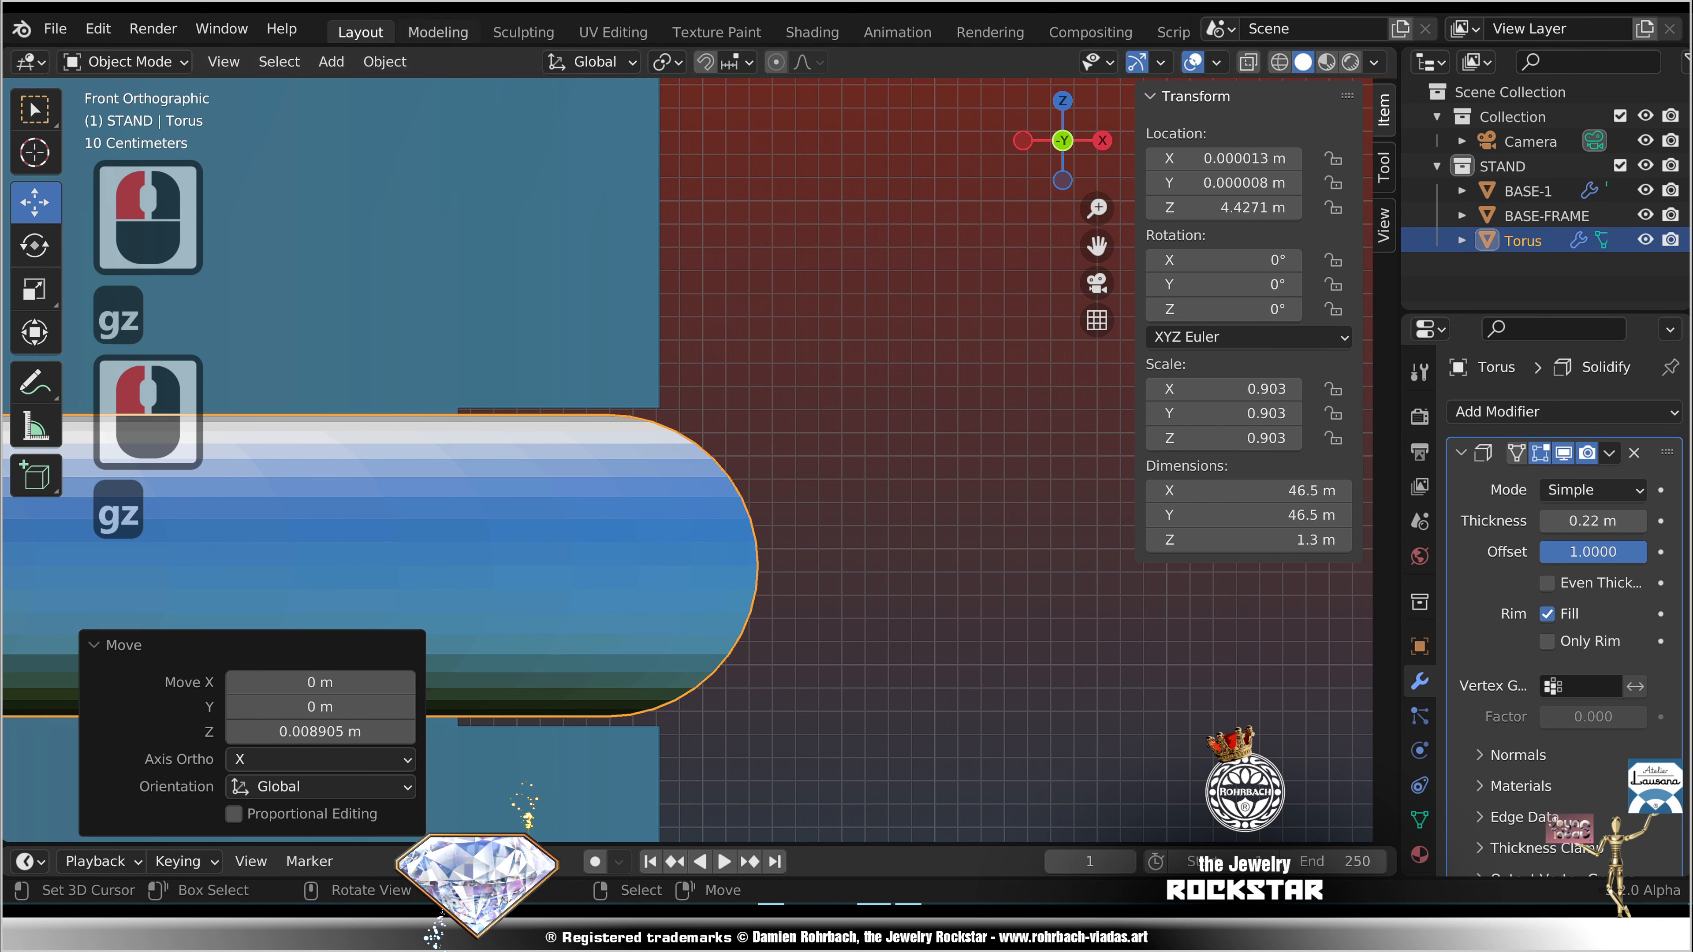
click(385, 61)
click(427, 578)
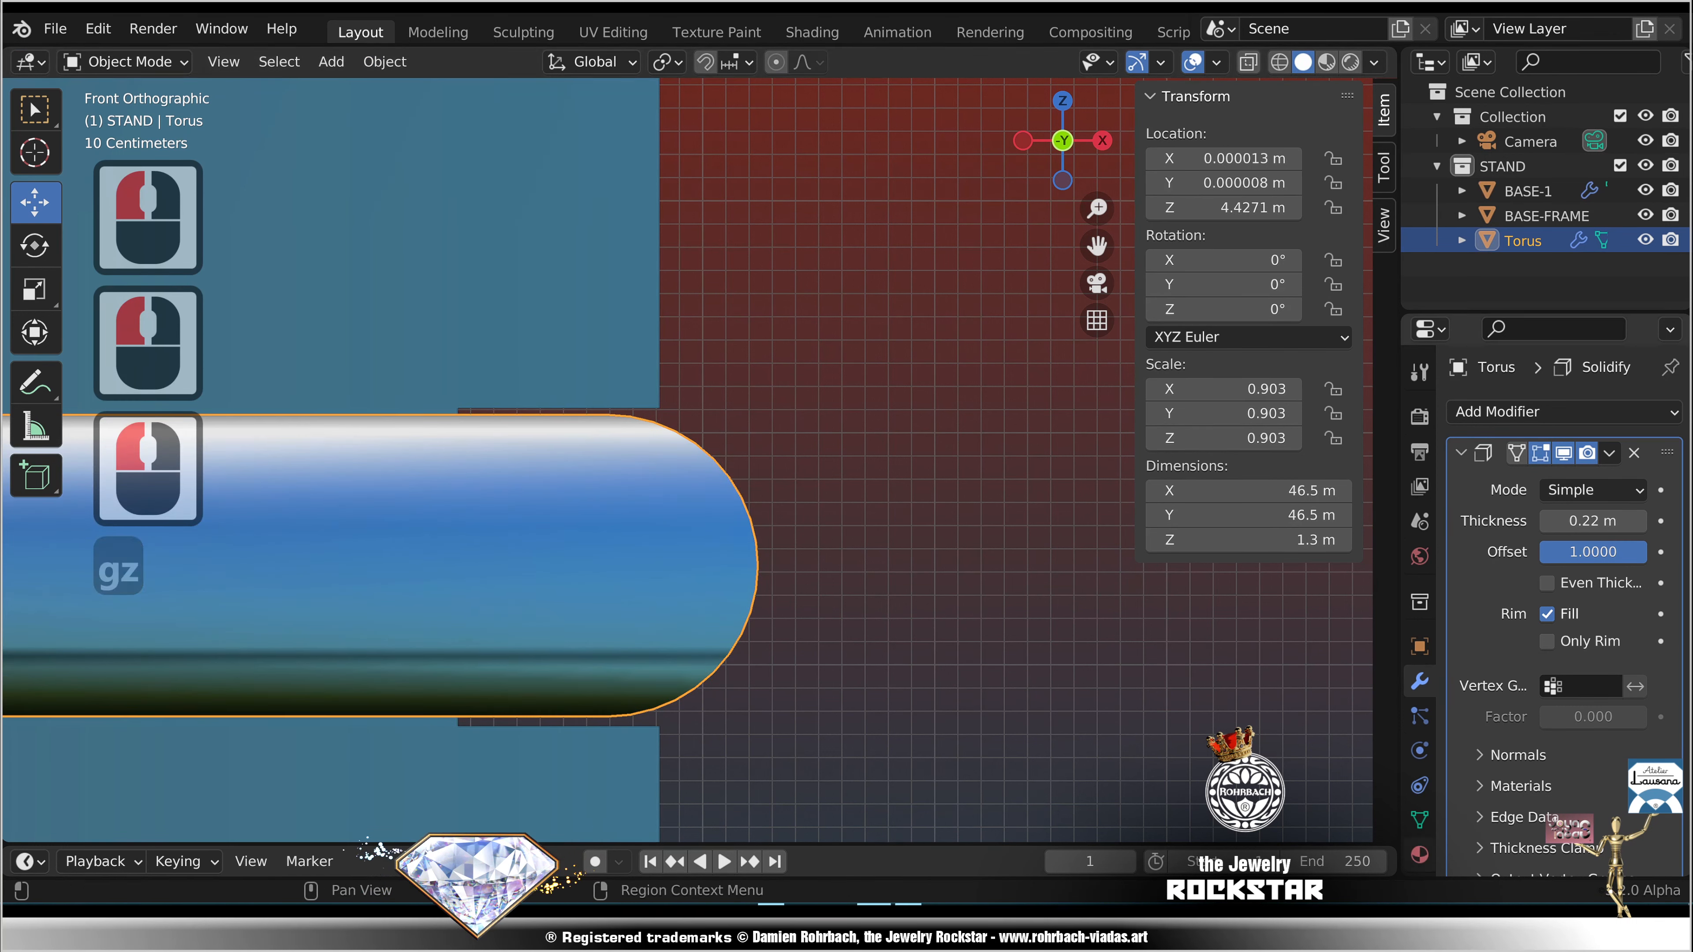
Step: Create a new material on the torus and name it BRASS
click(1420, 855)
click(1545, 518)
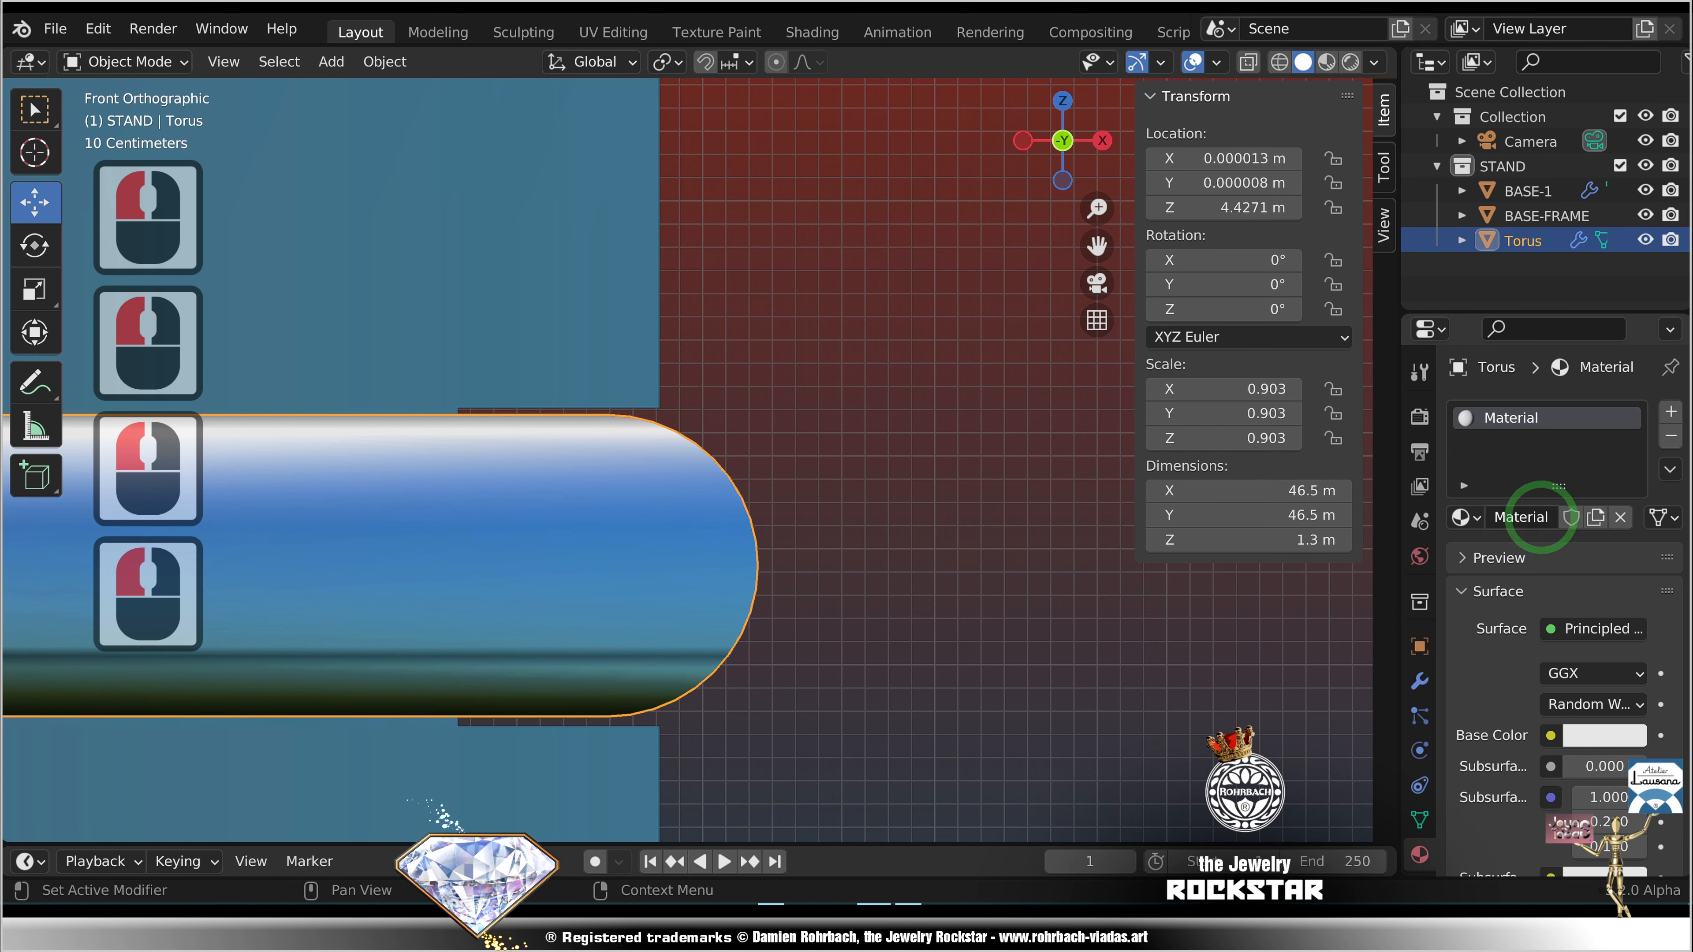
double_click(1537, 518)
text(BRASS)
key(Return)
Step: Set the BRASS material's viewport display colour to light orange and save the file
scroll(1518, 564, down, 10)
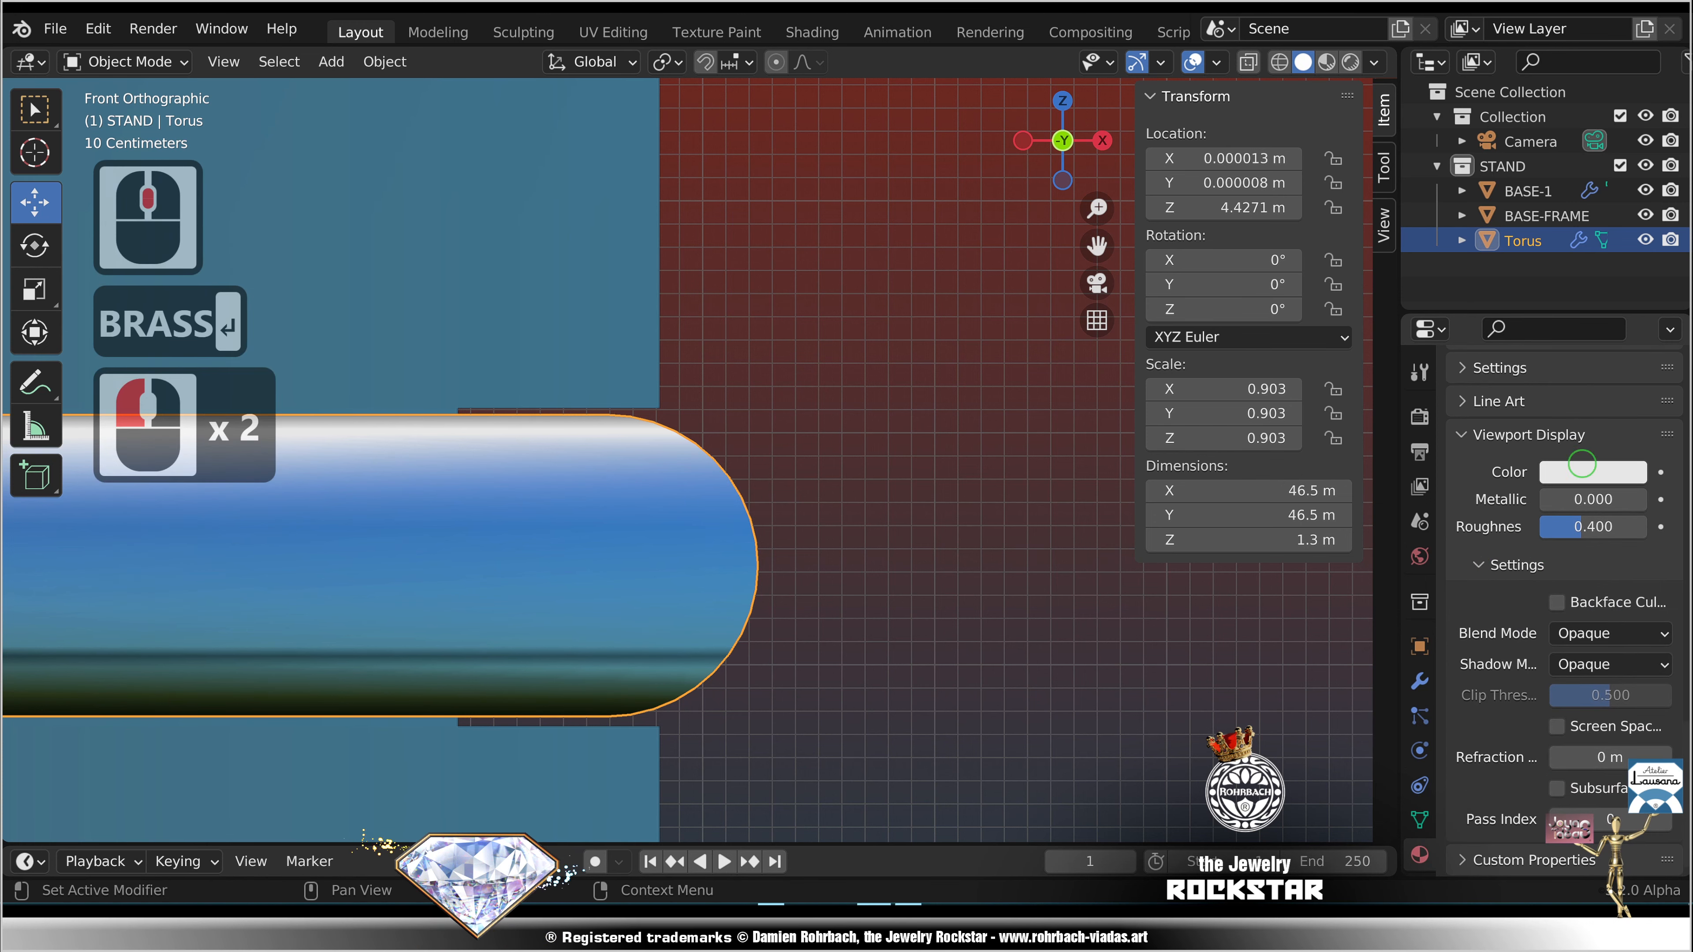
click(1582, 464)
click(1500, 233)
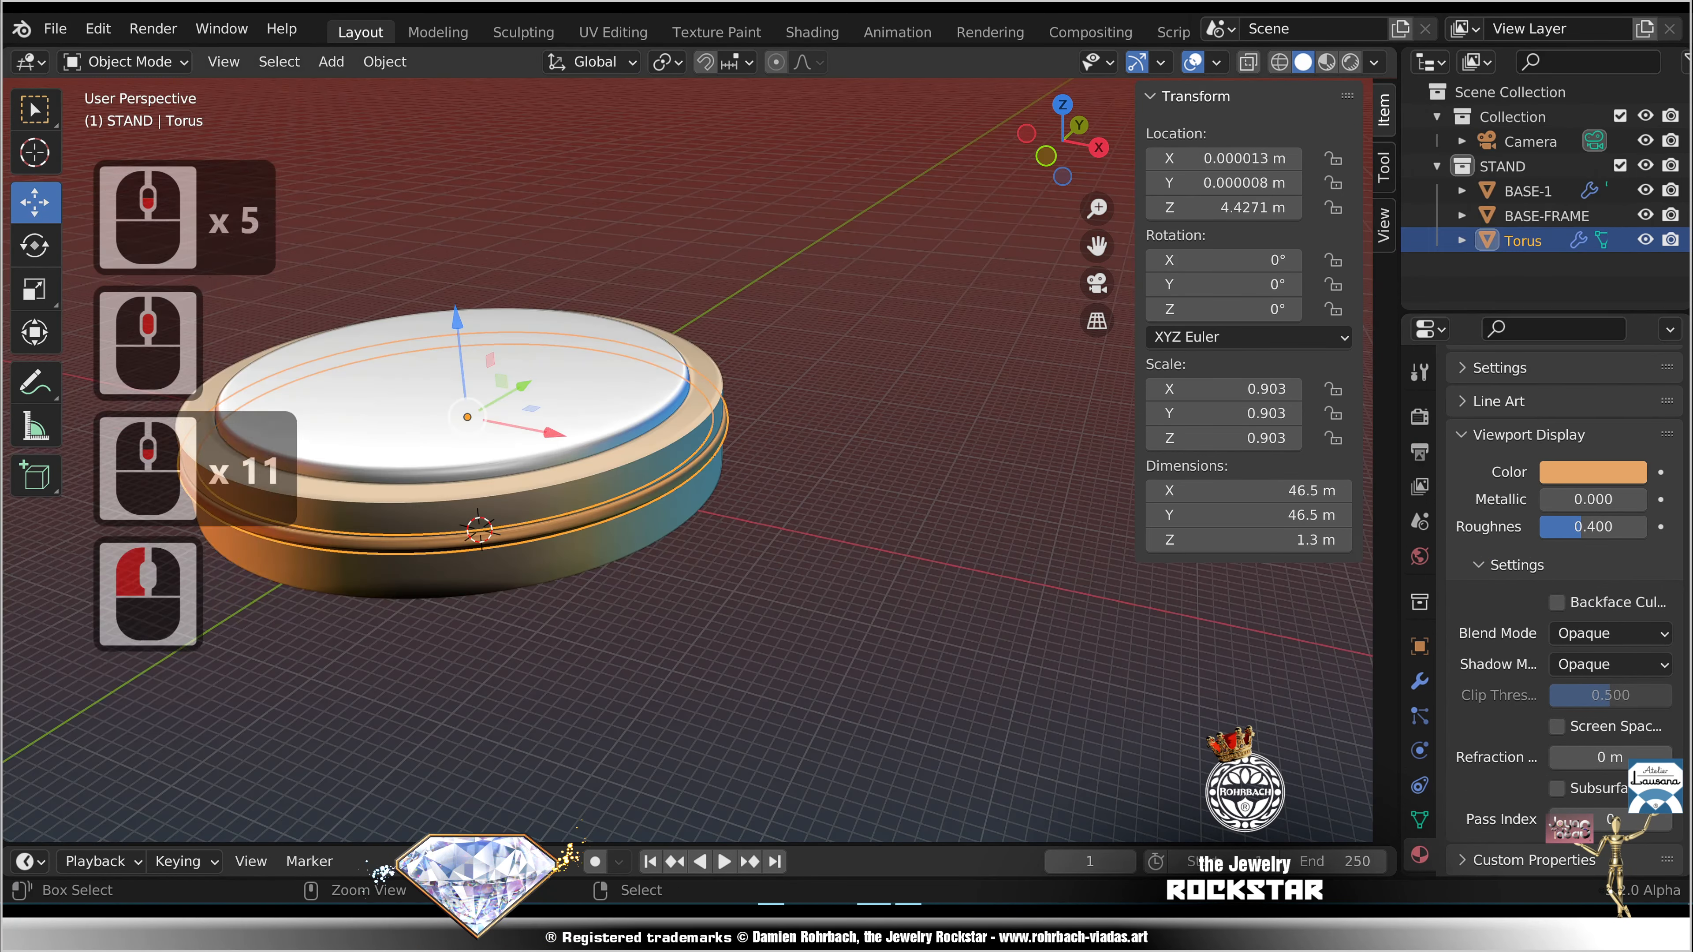
key(ctrl+s)
Step: Rename the torus object as BASE-Decoration
shift+middle_drag(560, 494, 838, 517)
key(alt+a)
click(1527, 325)
key(F2)
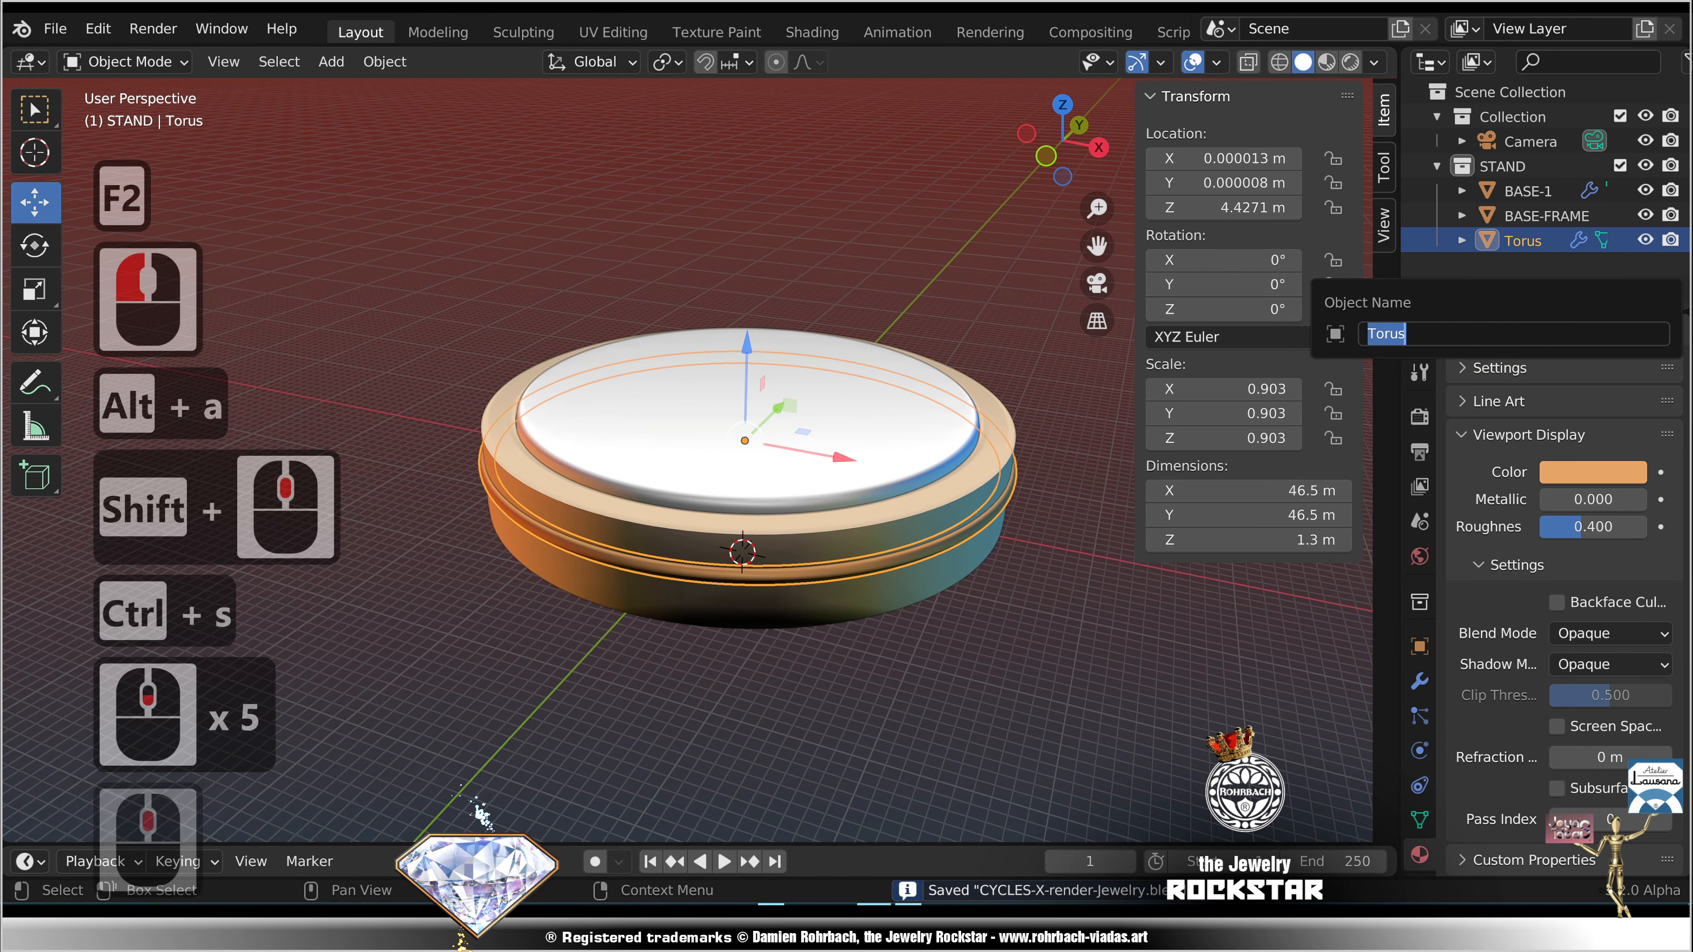
text(BASE-Decoration)
key(Return)
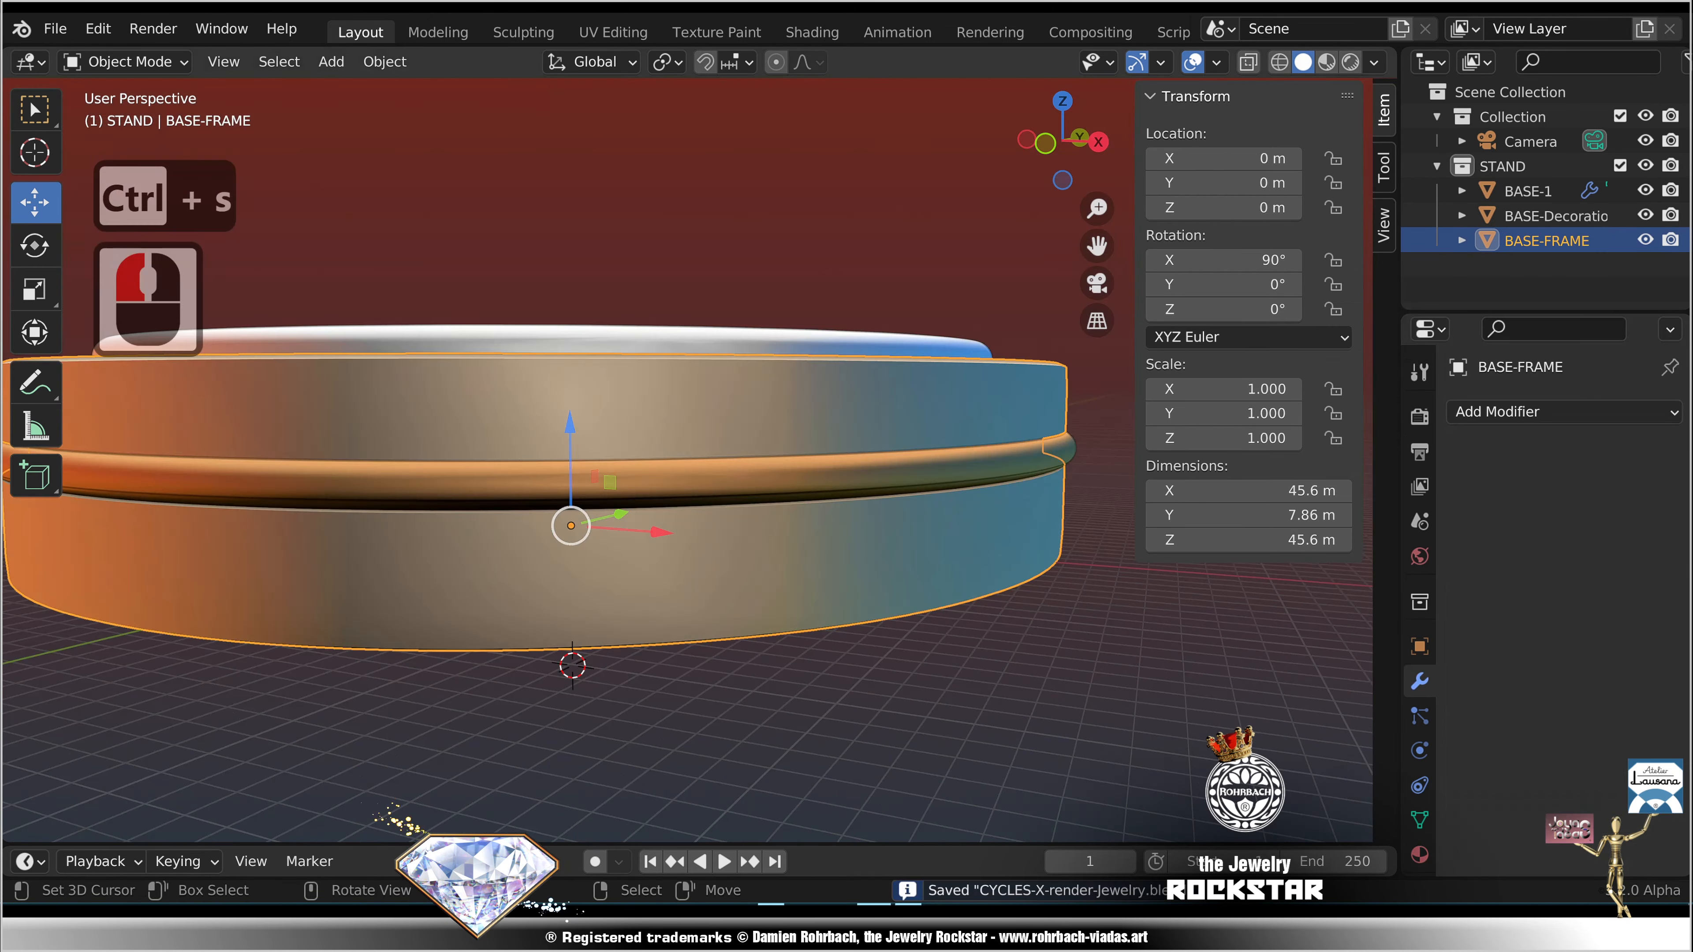
Step: Add a Bevel modifier to BASE-FRAME
middle_drag(920, 480, 1069, 597)
click(1514, 411)
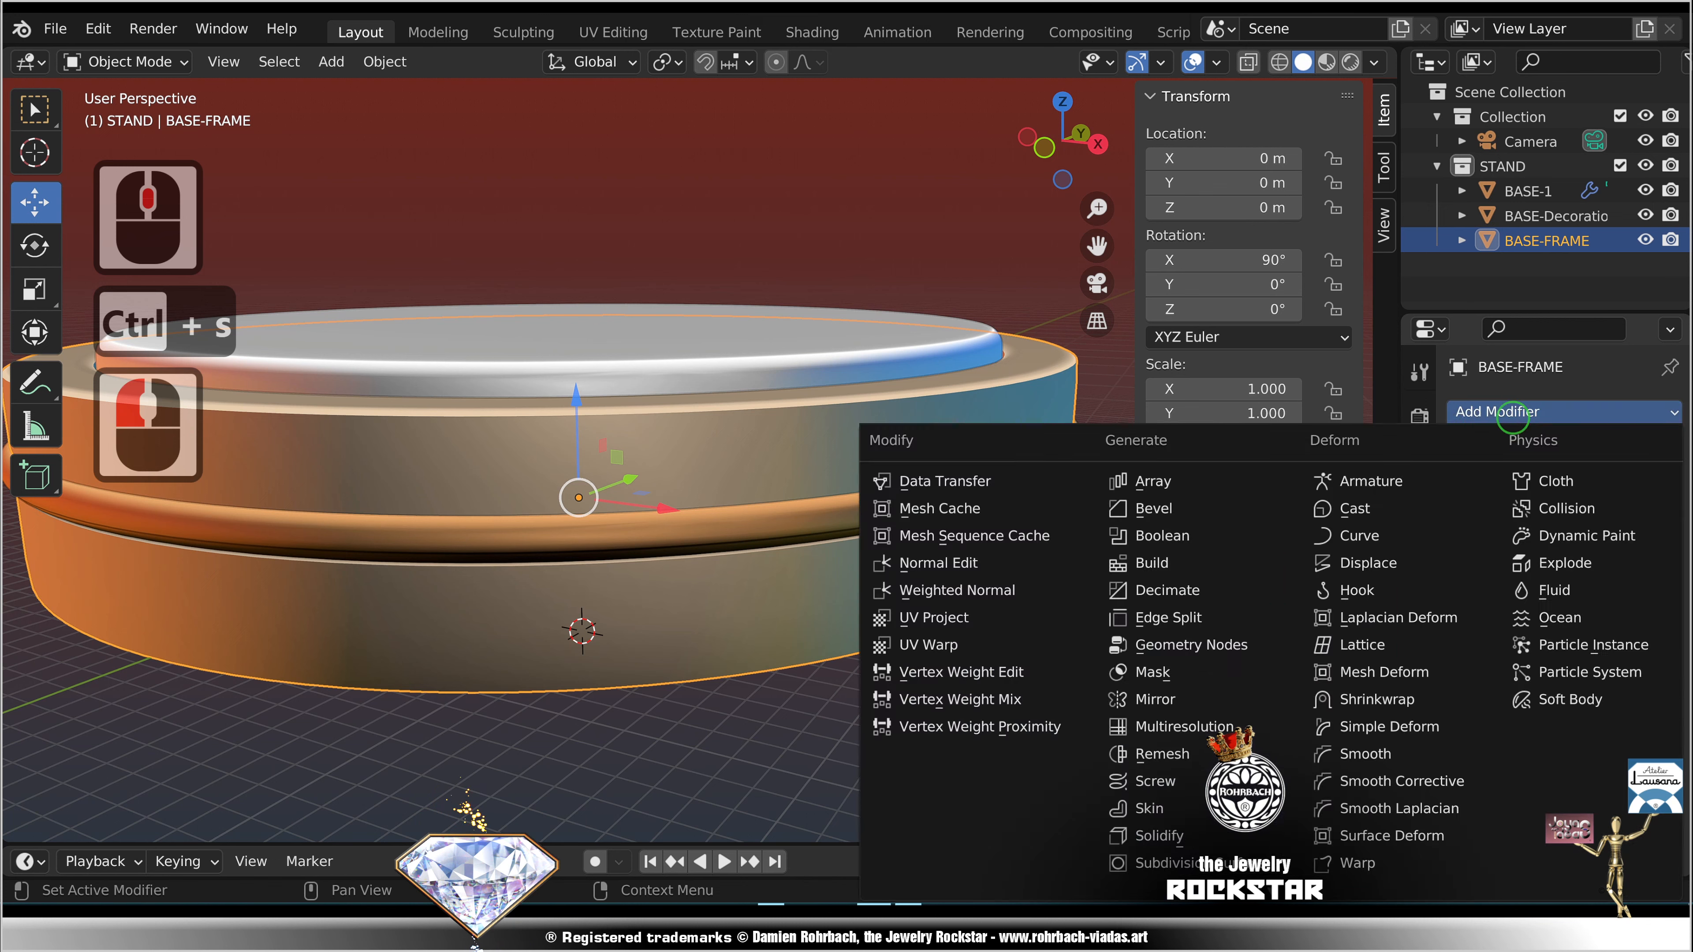
click(1153, 508)
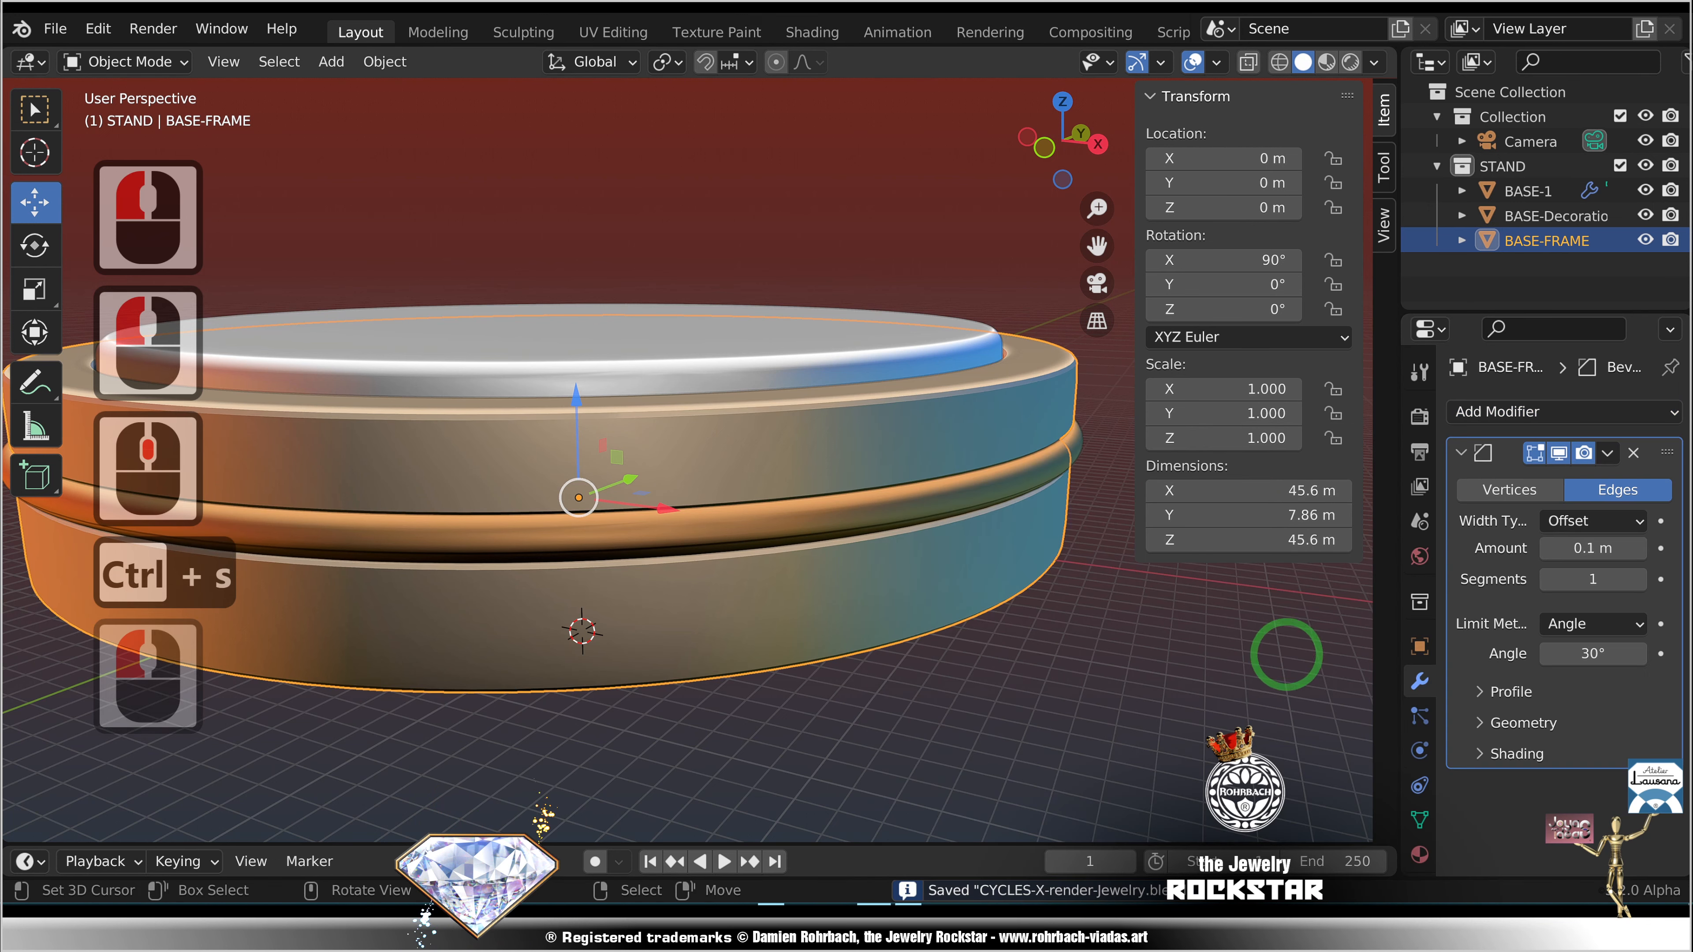
Step: Set the number of segments of the Bevel modifier on BASE-FRAME to 2
double_click(1593, 579)
text(2)
key(Return)
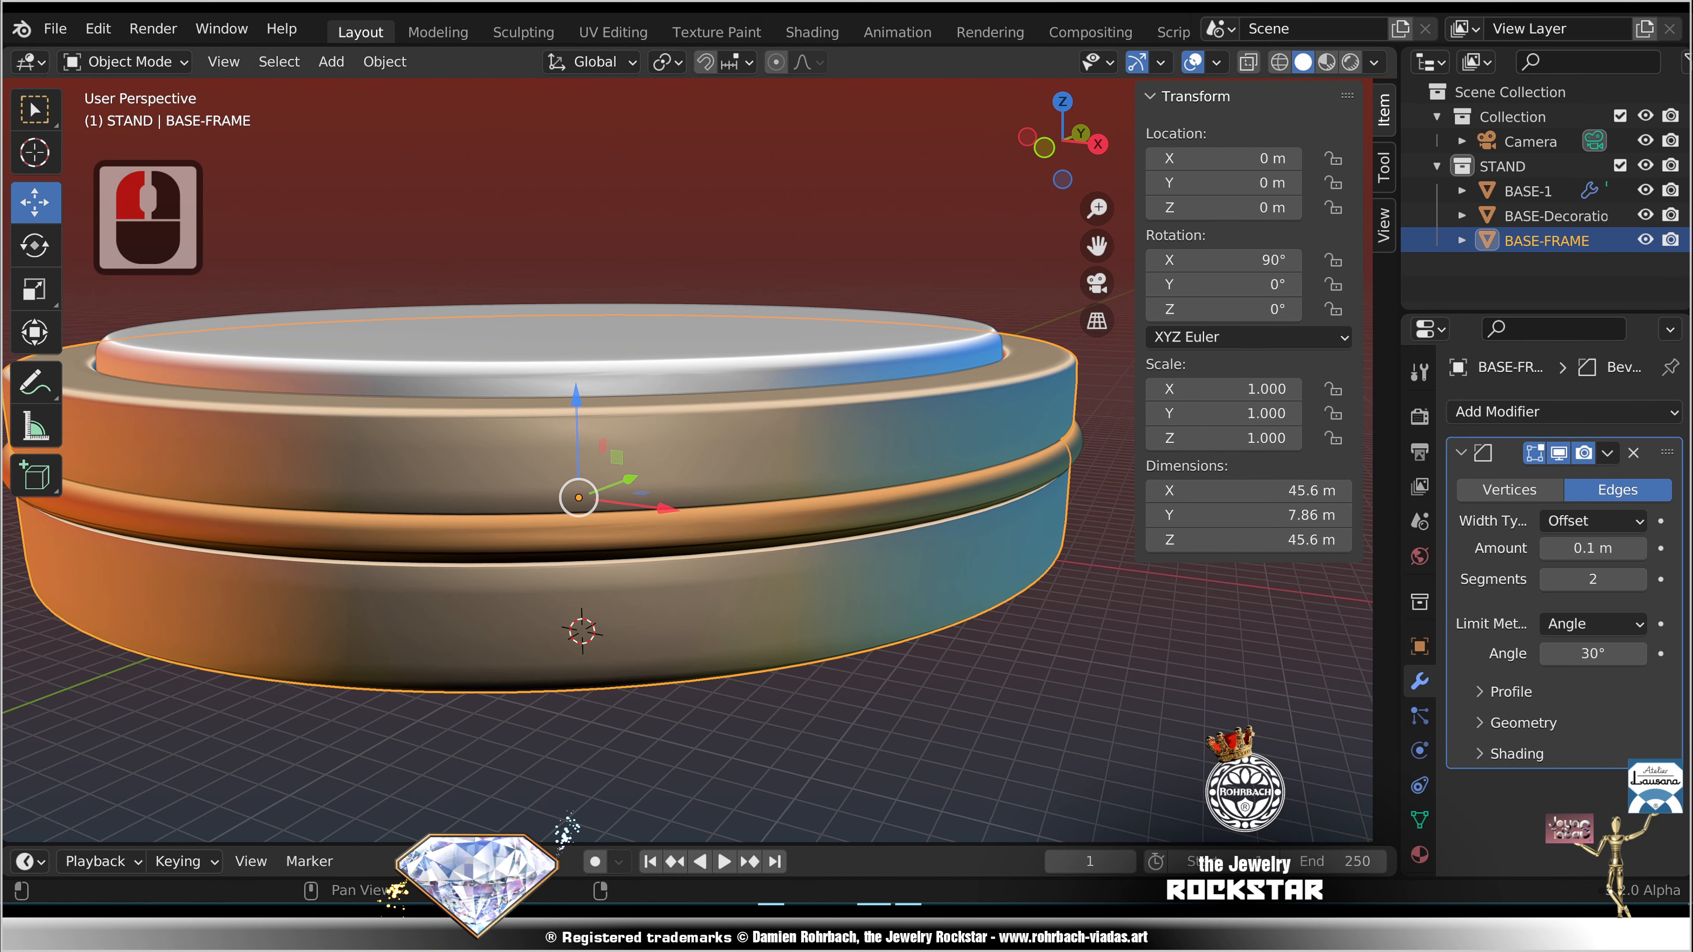
Step: Add a Subdivision Surface modifier to BASE-FRAME and set its viewport level to 2
click(1565, 411)
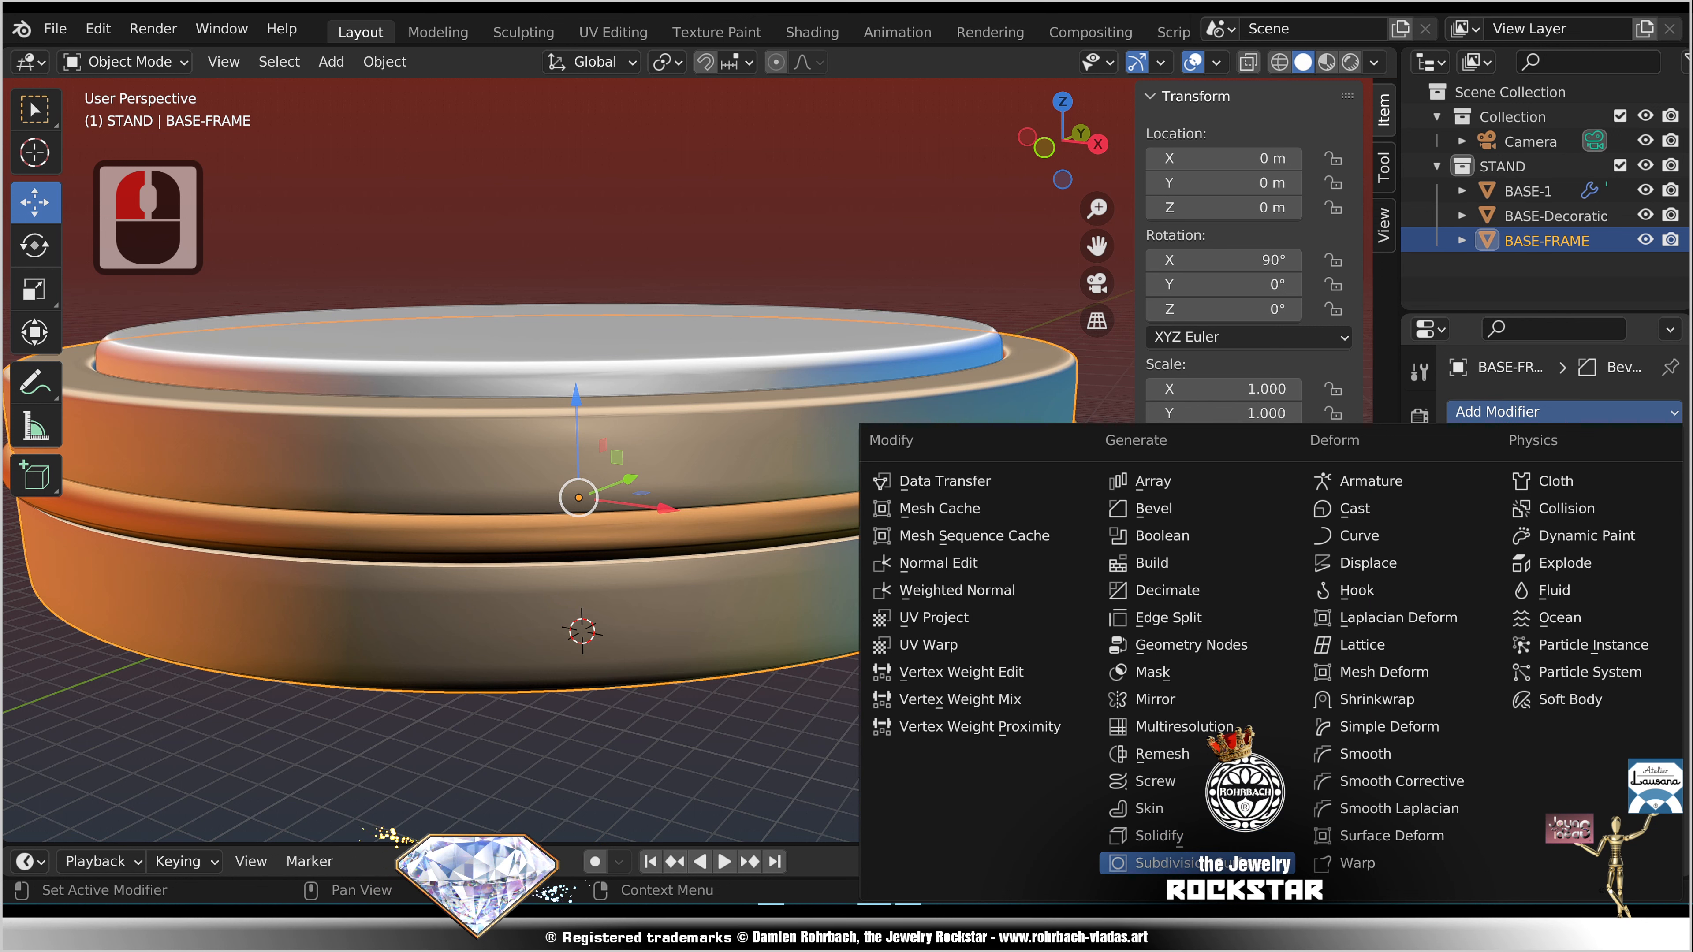
click(1244, 862)
scroll(1593, 767, down, 10)
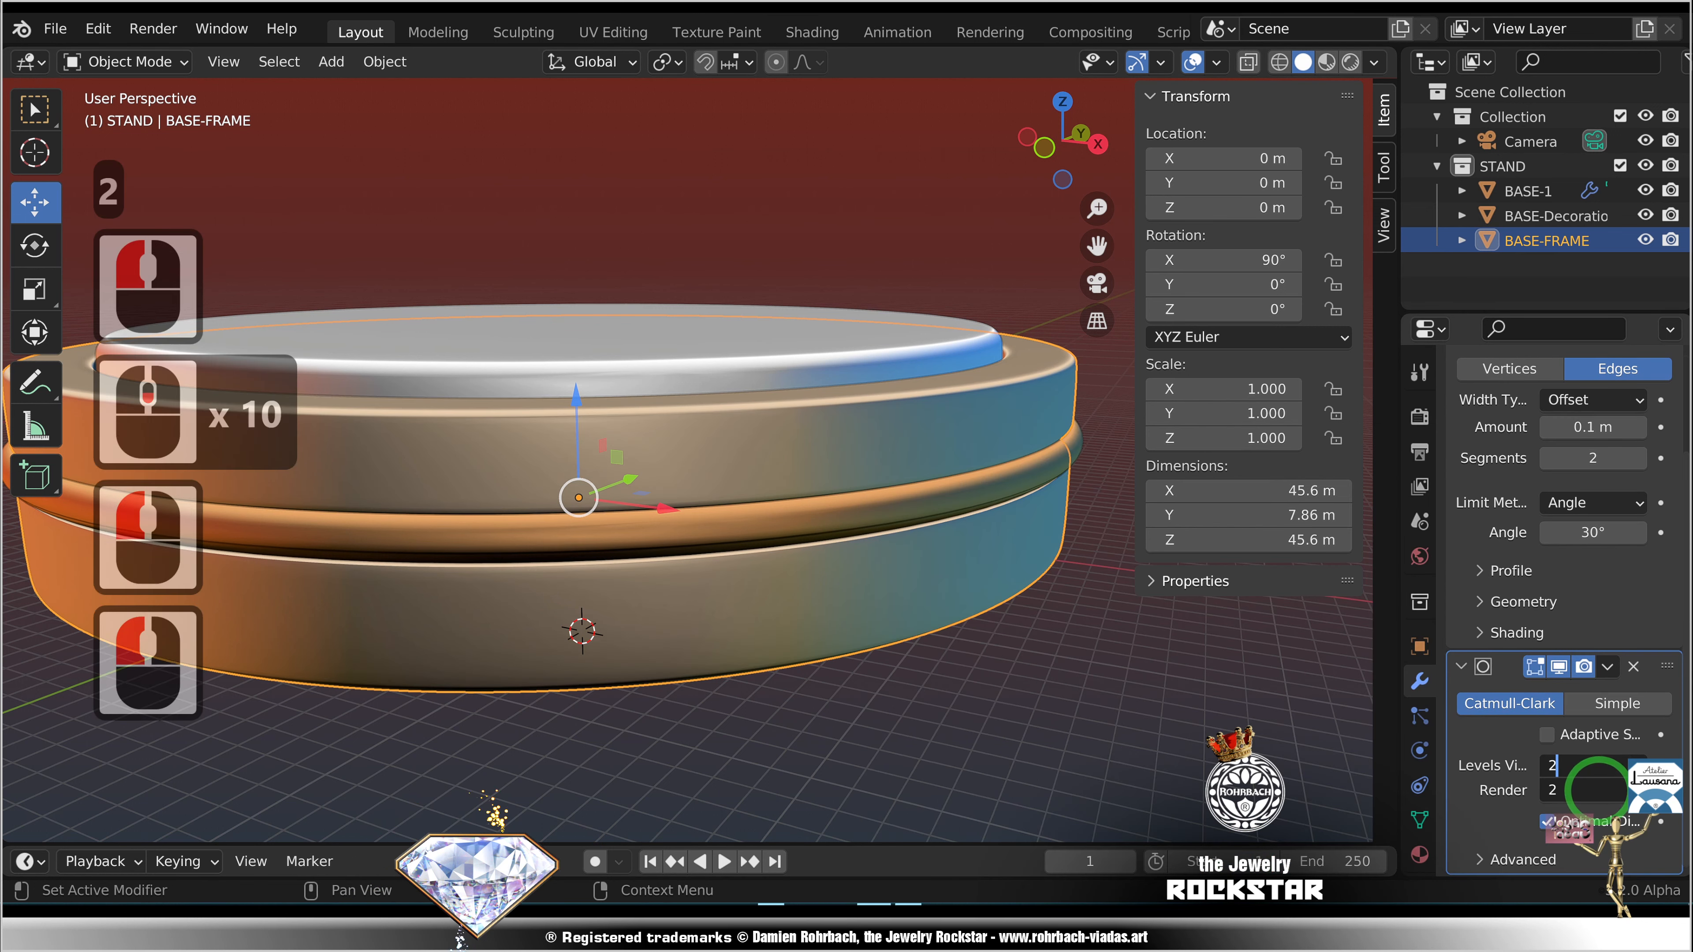
Step: Set BASE-FRAME's bevel amount to 0.2 m with 1 segment and save the file
mouse_move(1593, 427)
mouse_down()
mouse_move(1646, 427)
mouse_move(1593, 427)
mouse_up()
click(1547, 457)
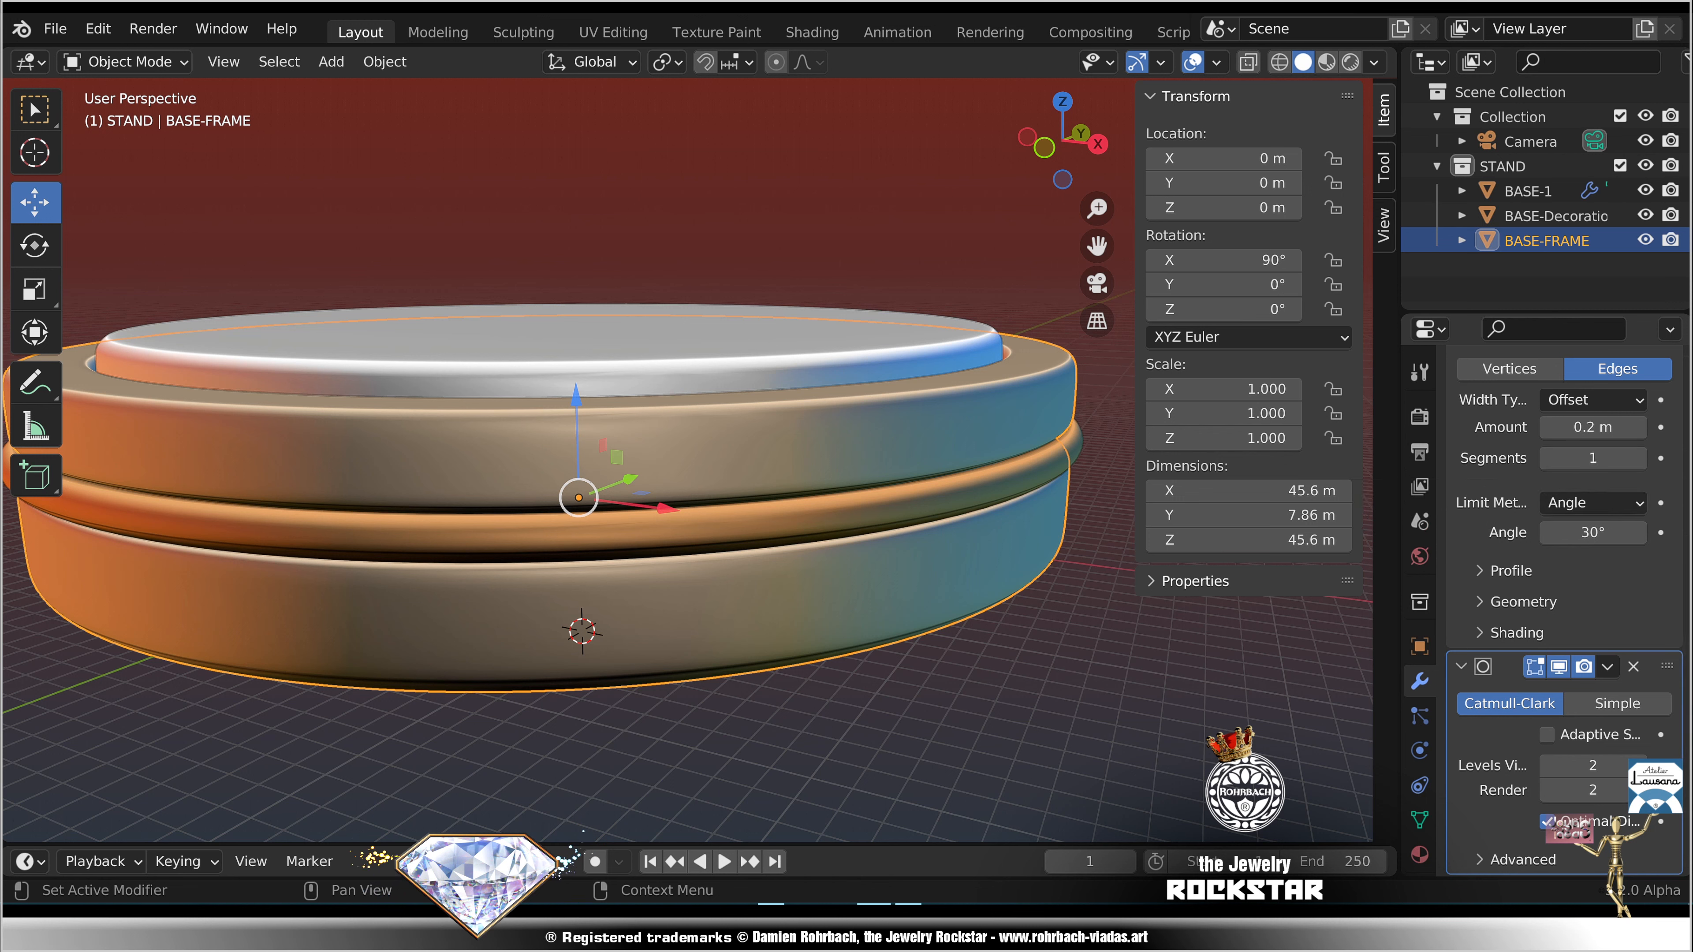
scroll(574, 461, down, 3)
key(ctrl+s)
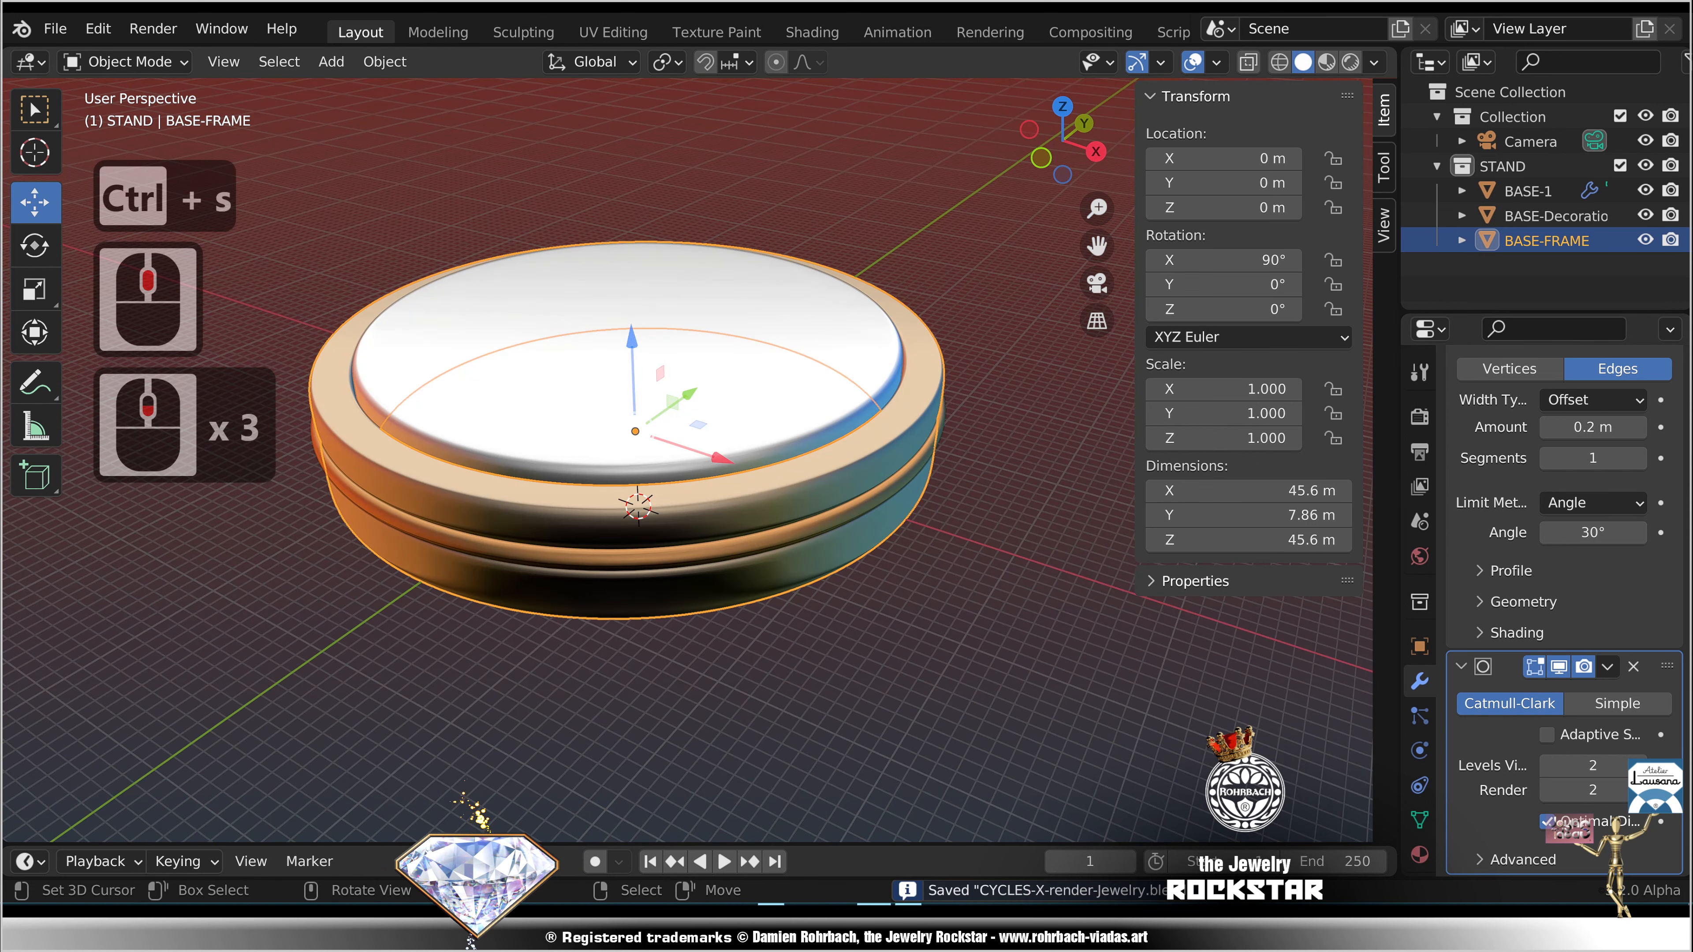
Step: Switch to Firefox, search the web for polyhaven and open the Poly Haven home page at its asset categories
key(alt+a)
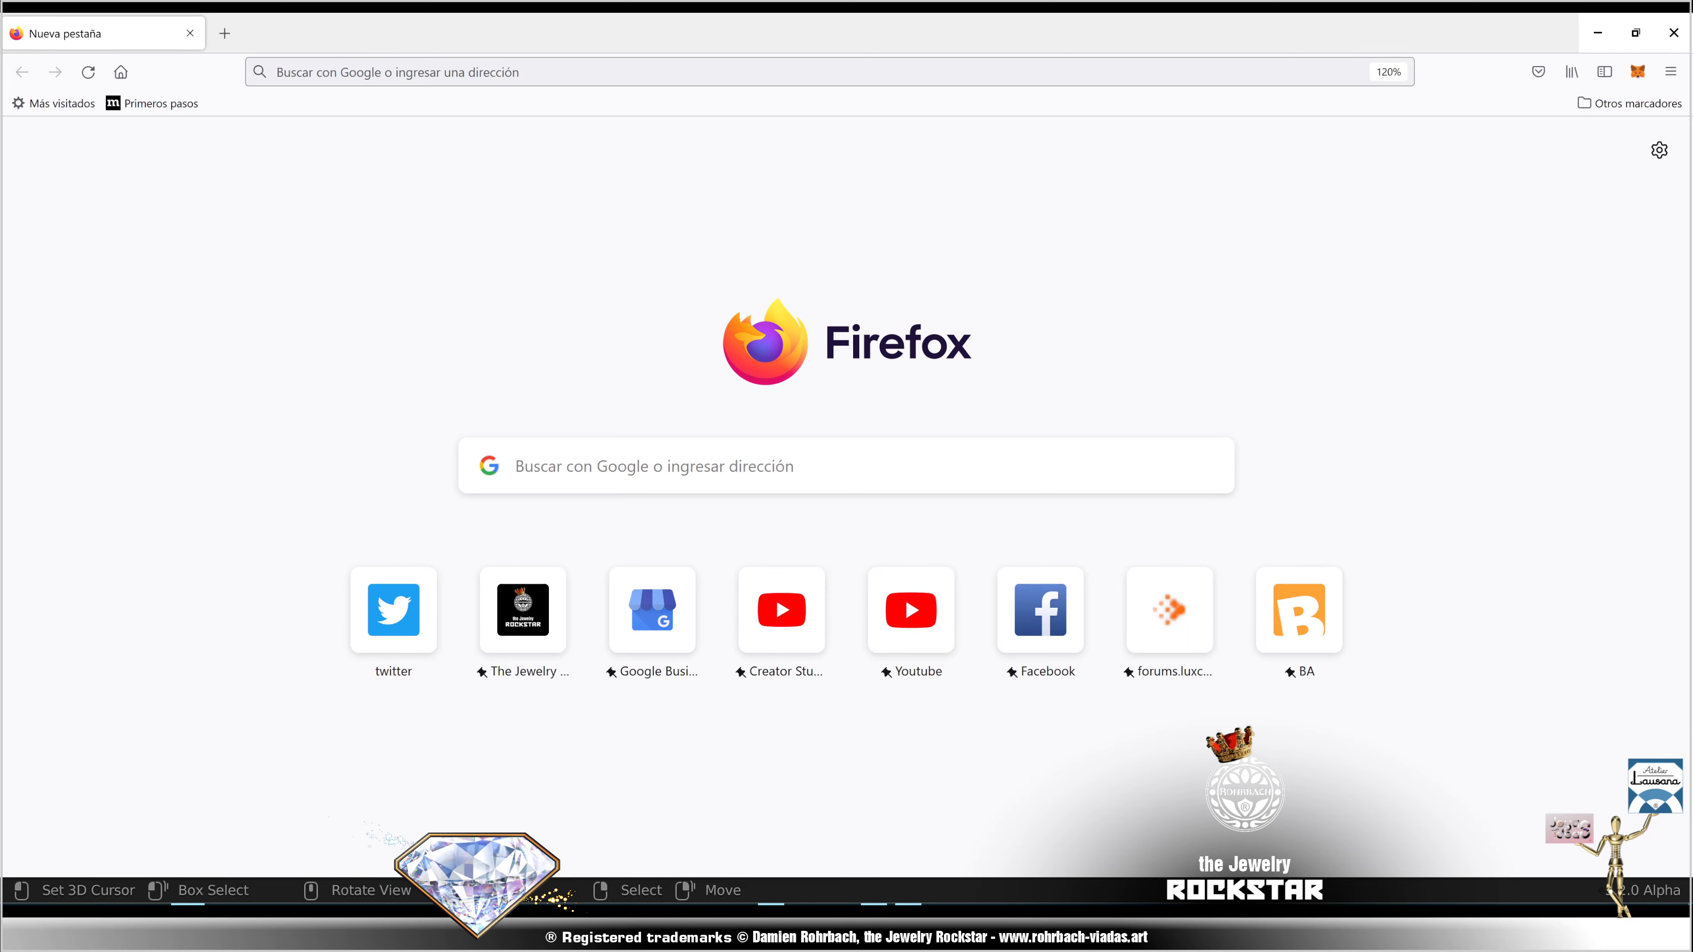
click(808, 462)
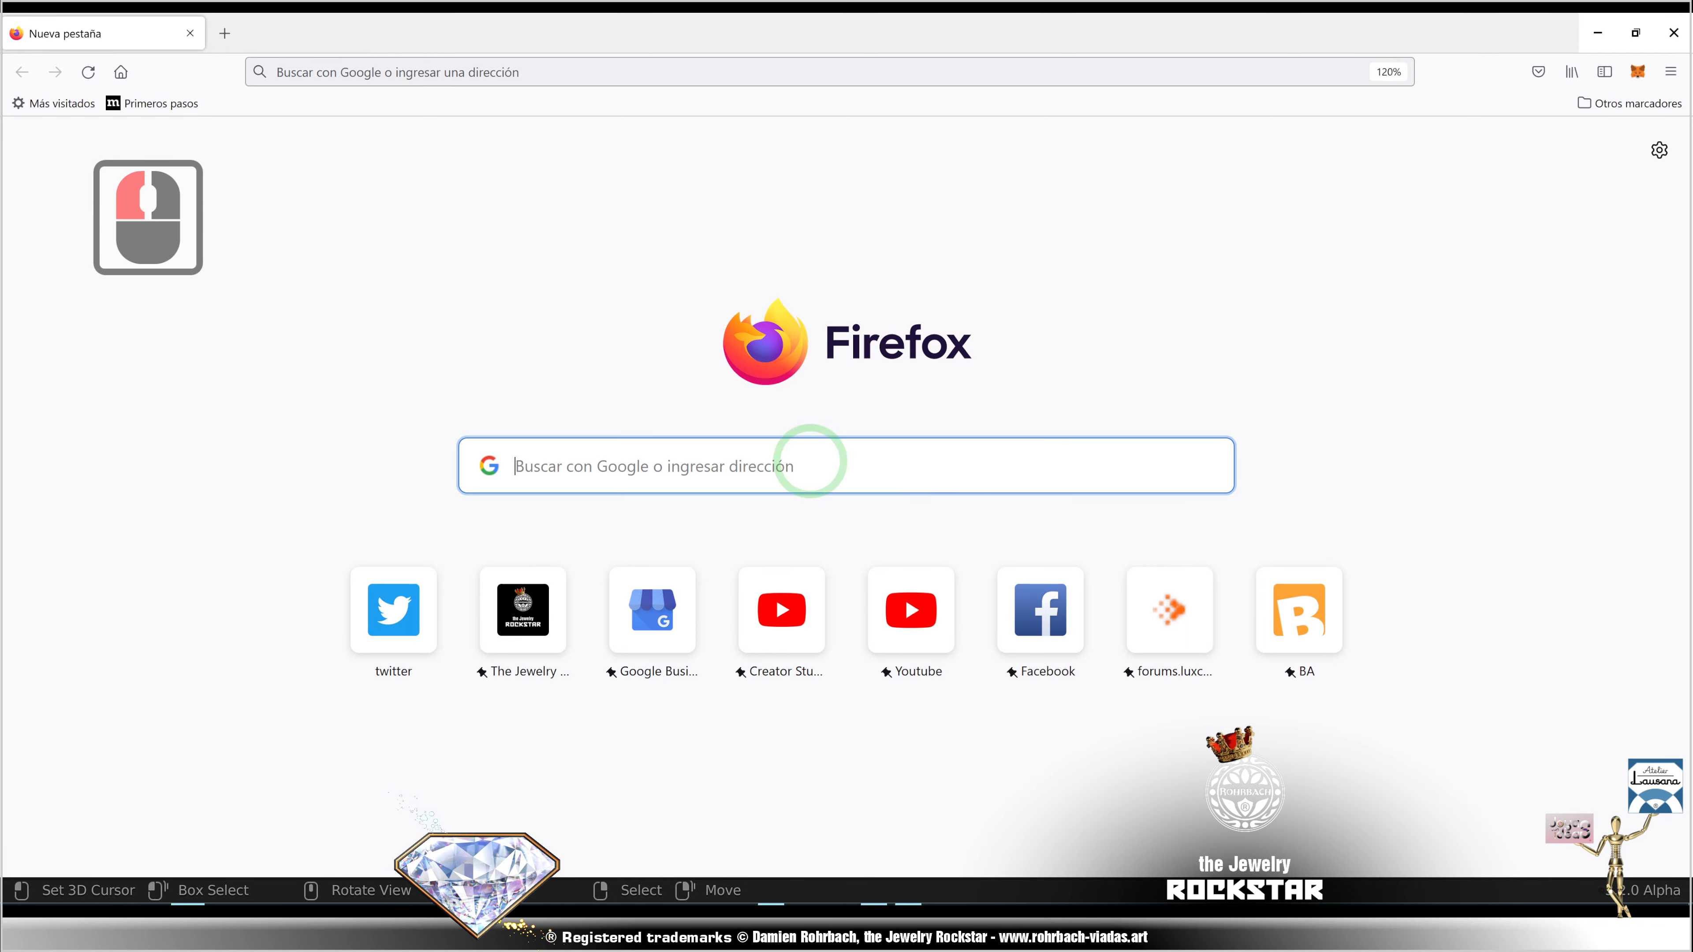
text(polyhaven)
key(Return)
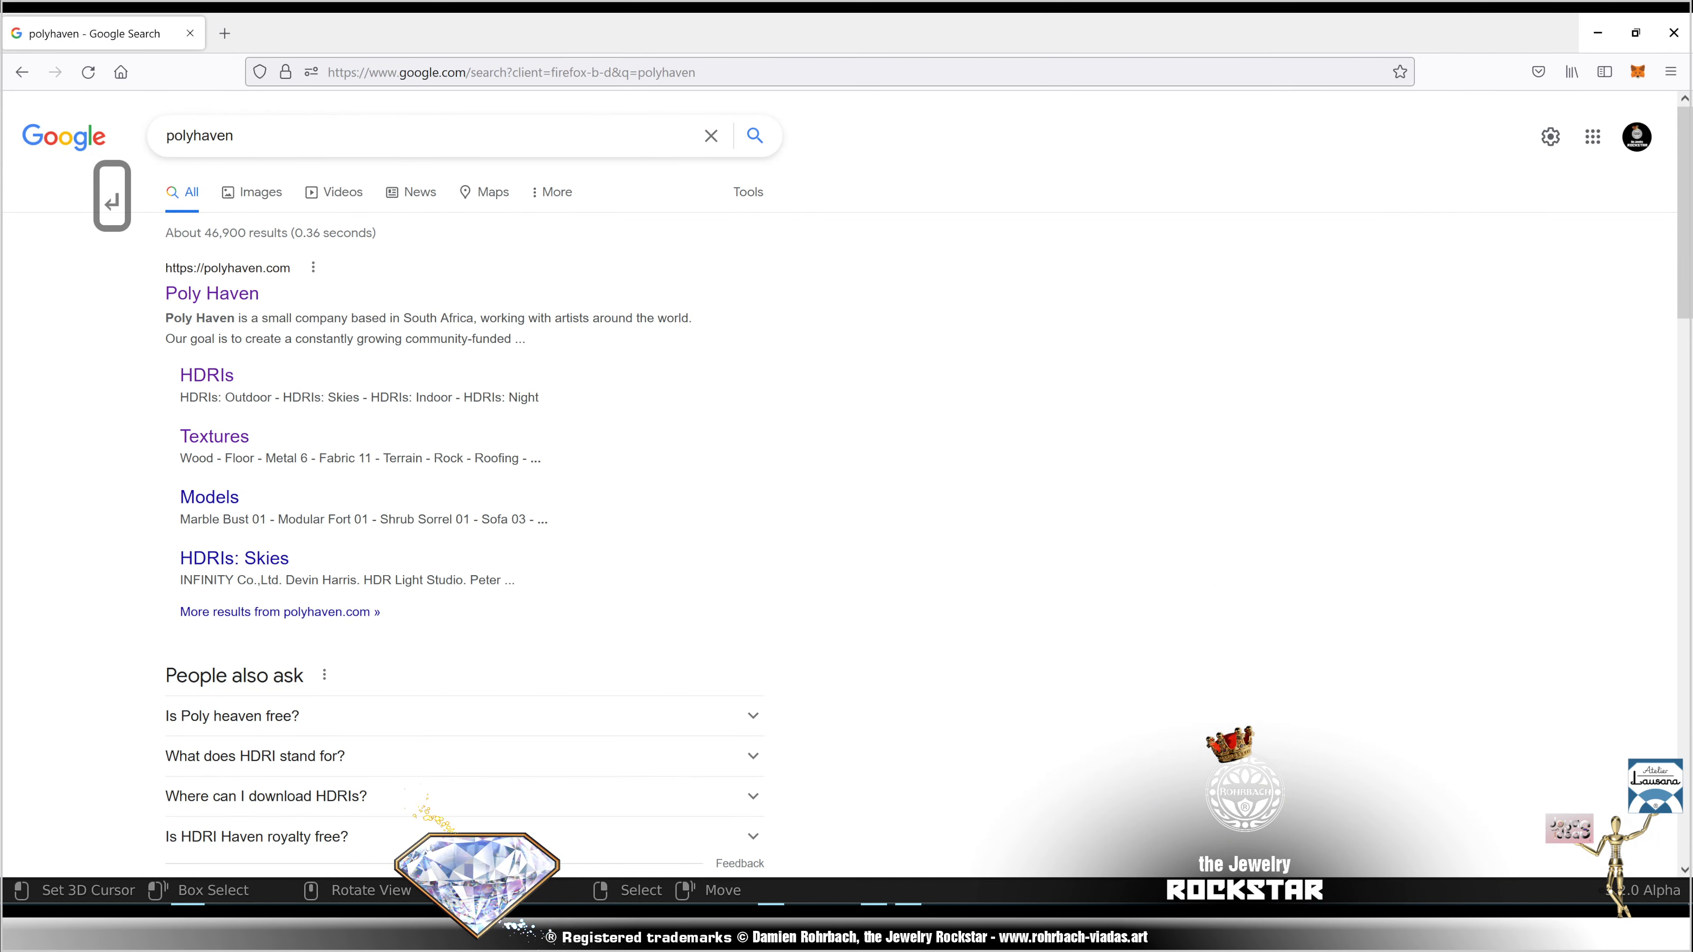
click(212, 293)
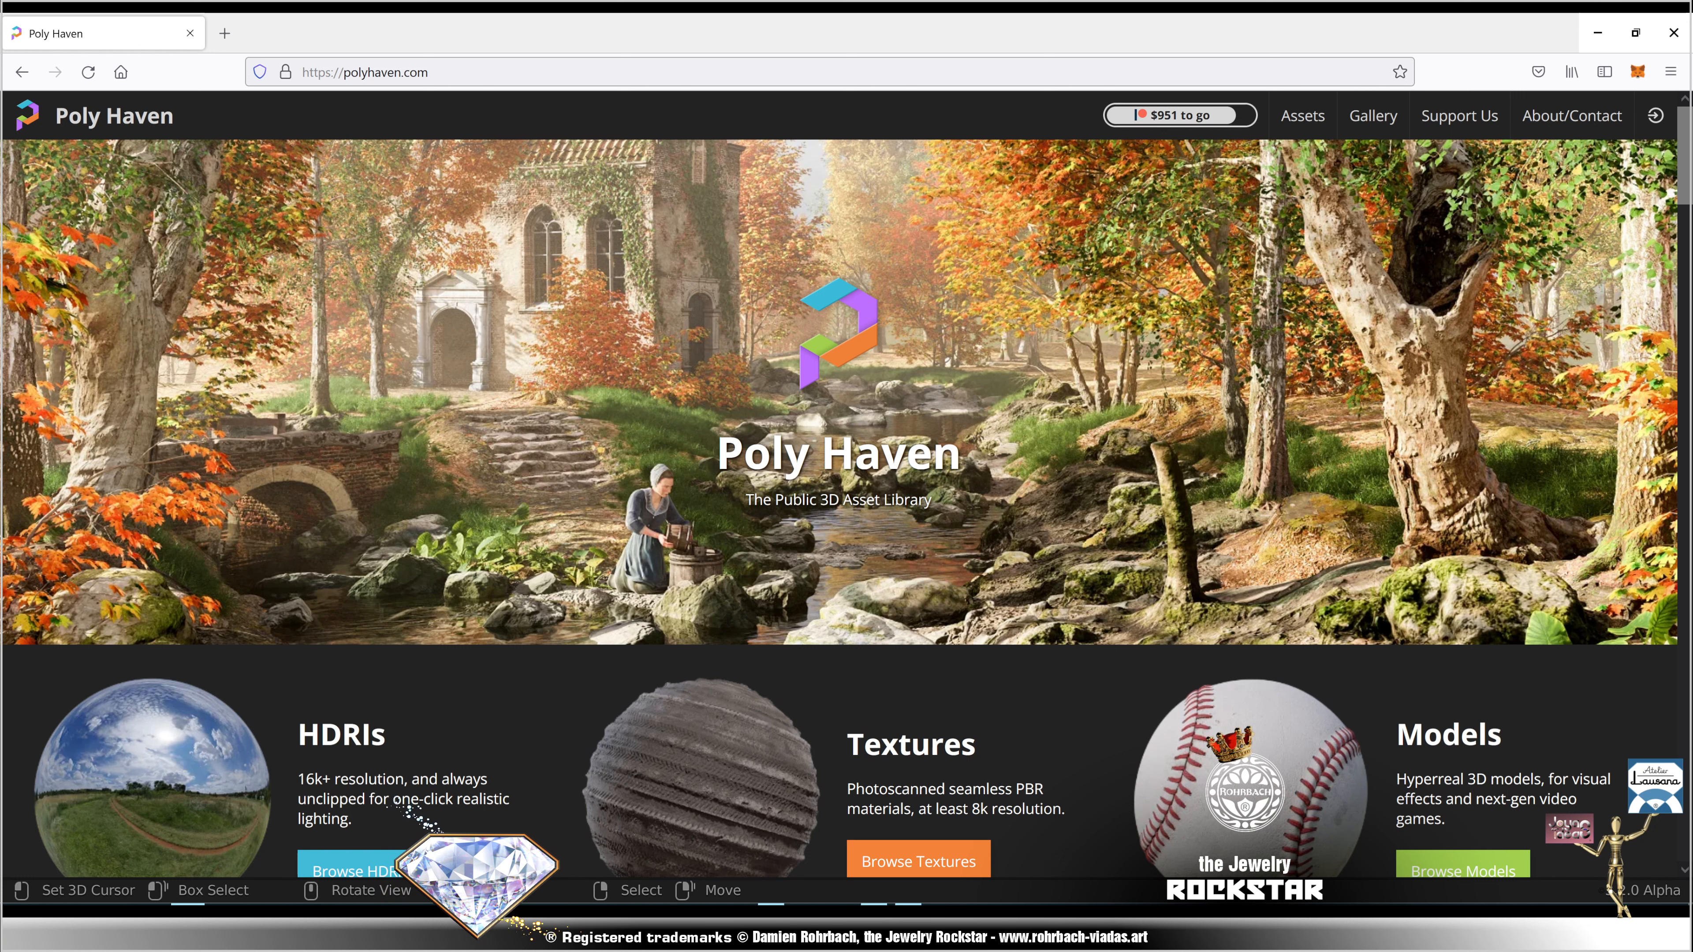
scroll(847, 507, down, 2)
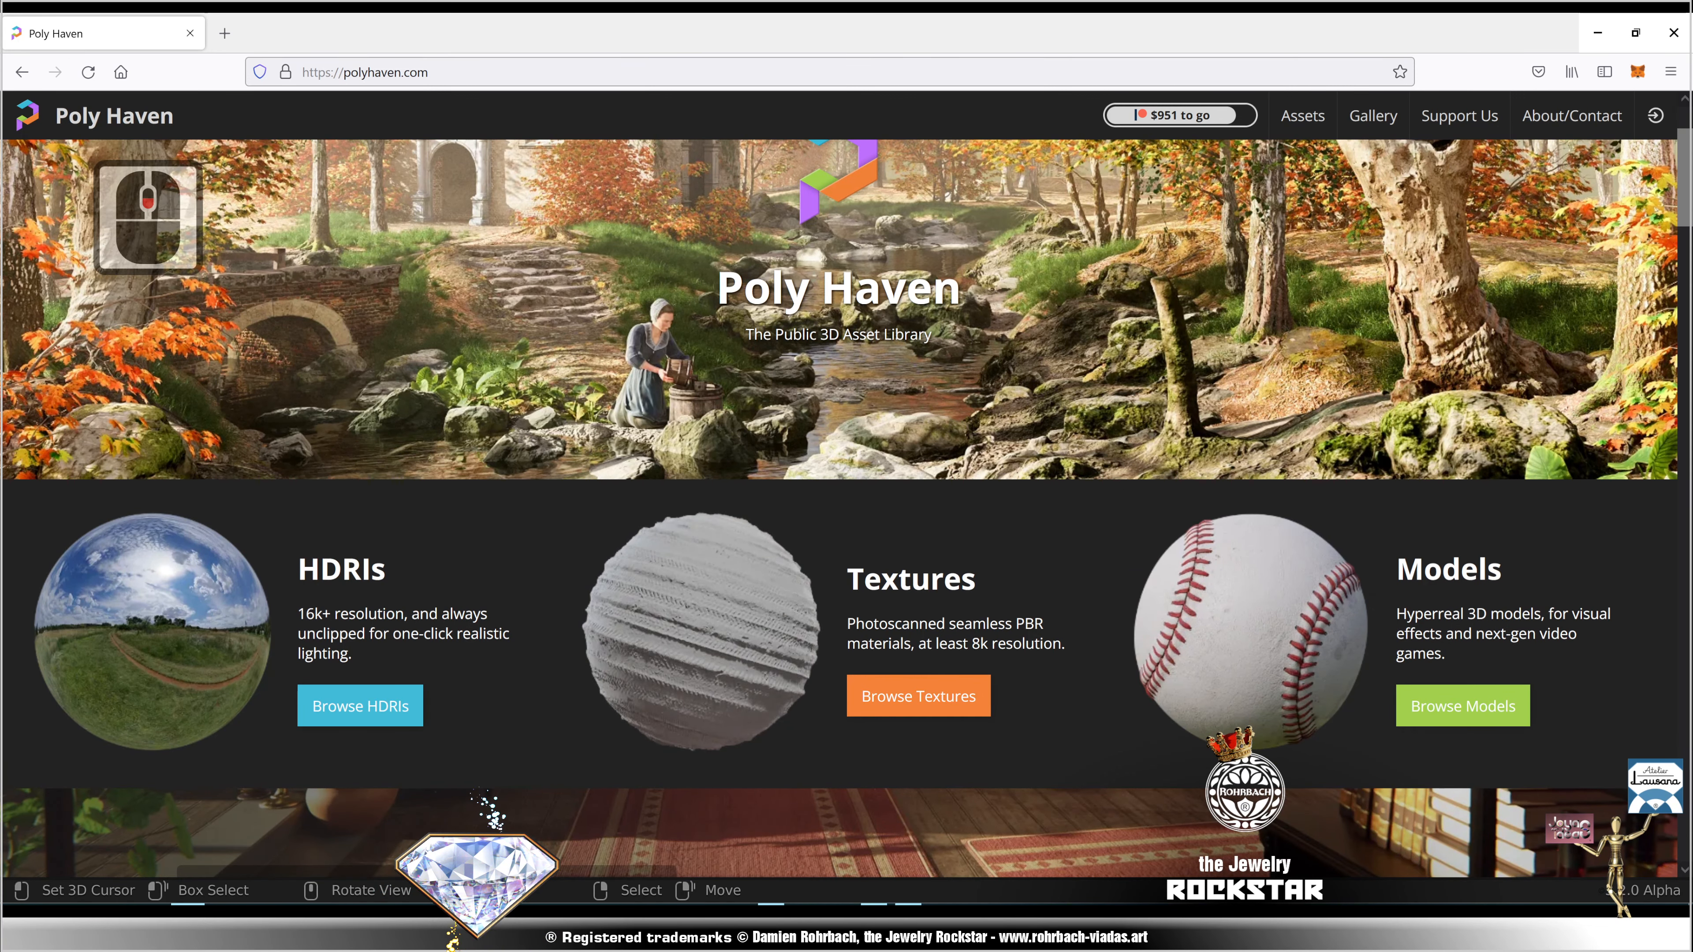